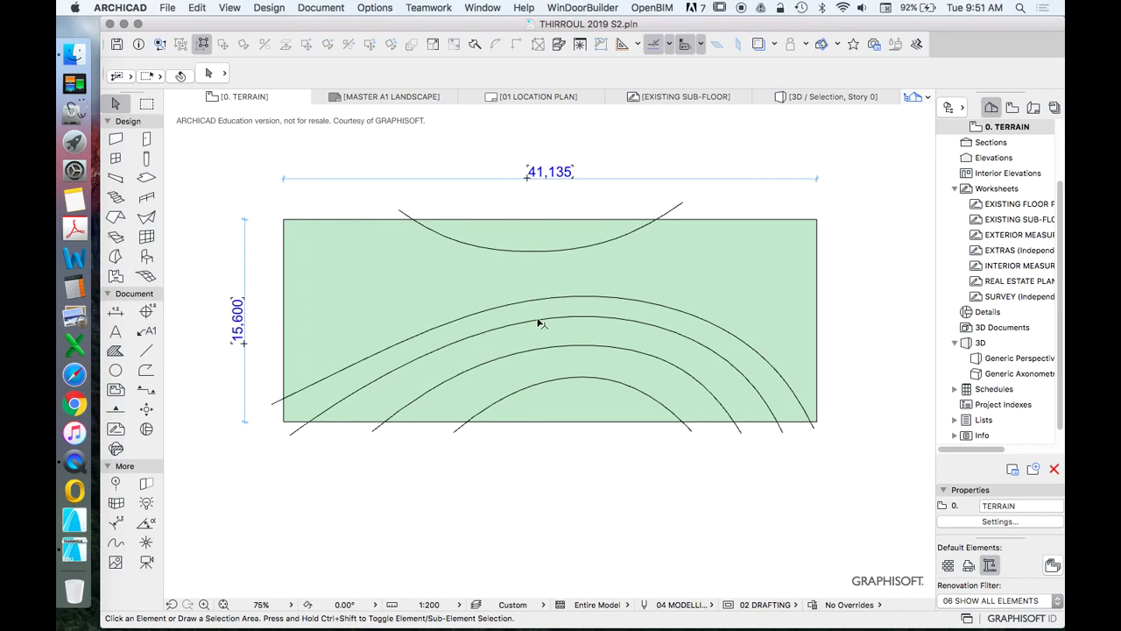
Add a node on the uppermost of the four lower contour splines, between its second and third nodes
click(506, 306)
scroll(457, 429, up, 2)
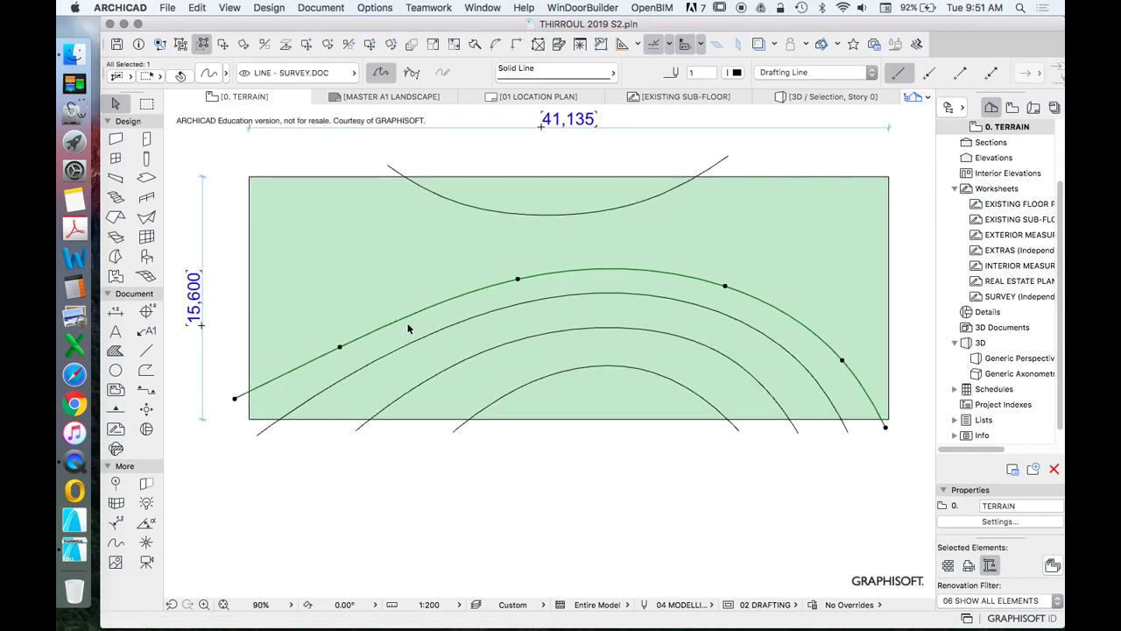
scroll(430, 305, up, 5)
scroll(452, 342, down, 1)
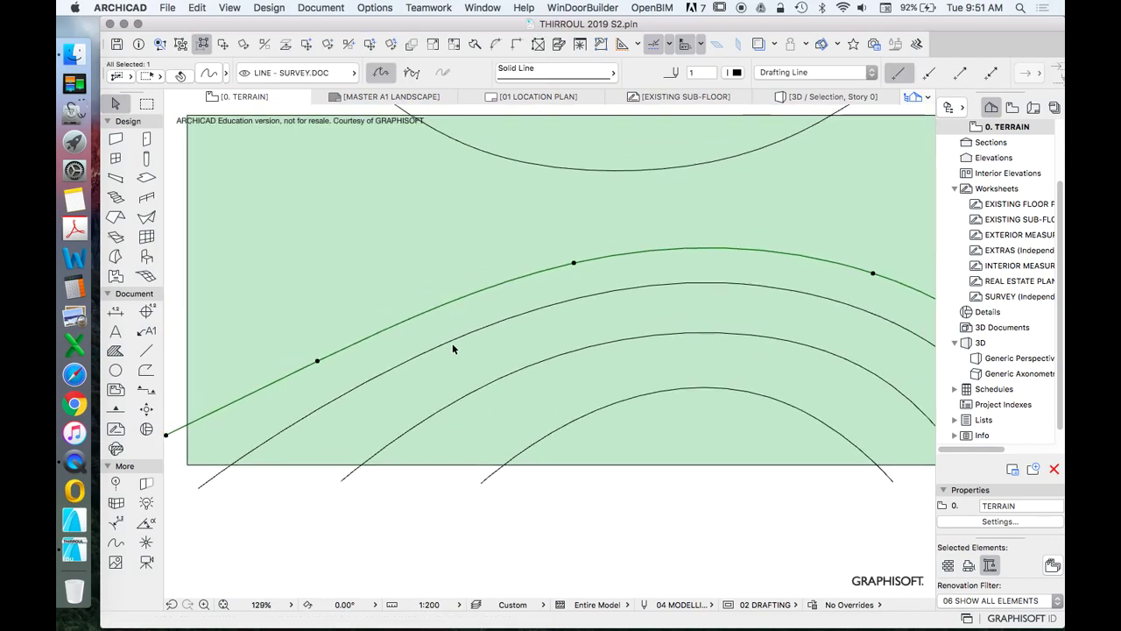
click(423, 313)
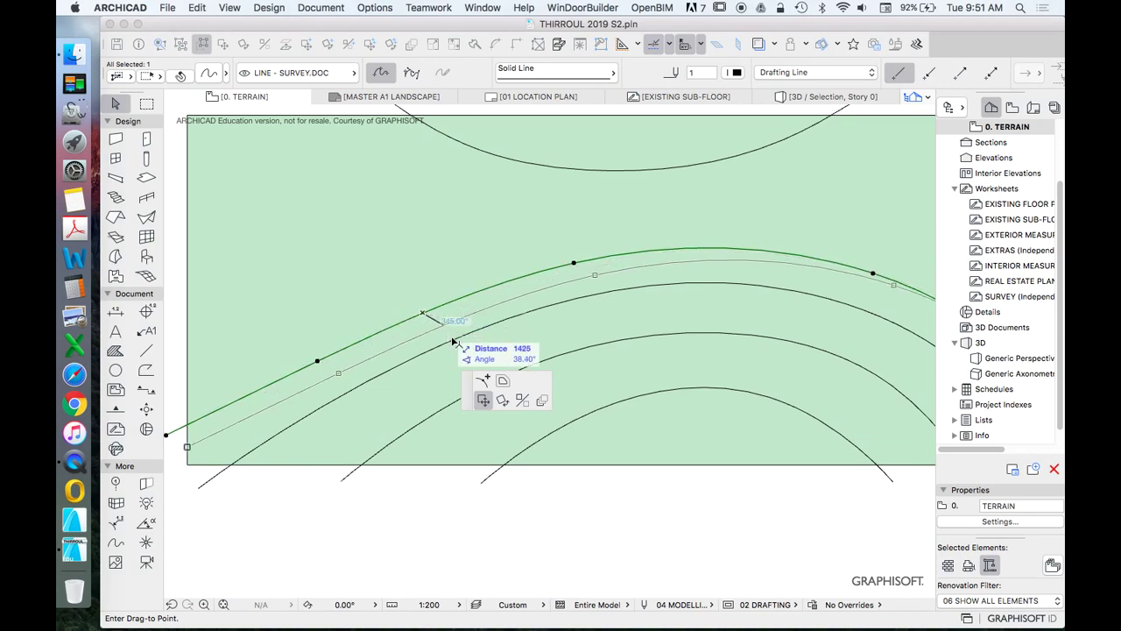
click(401, 224)
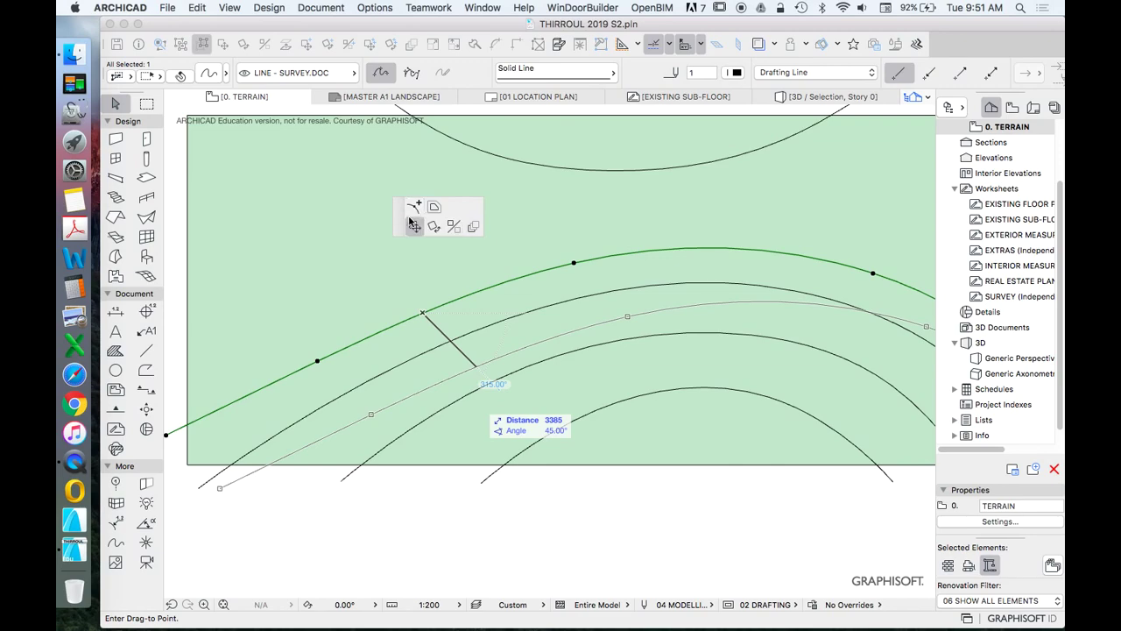
key(Escape)
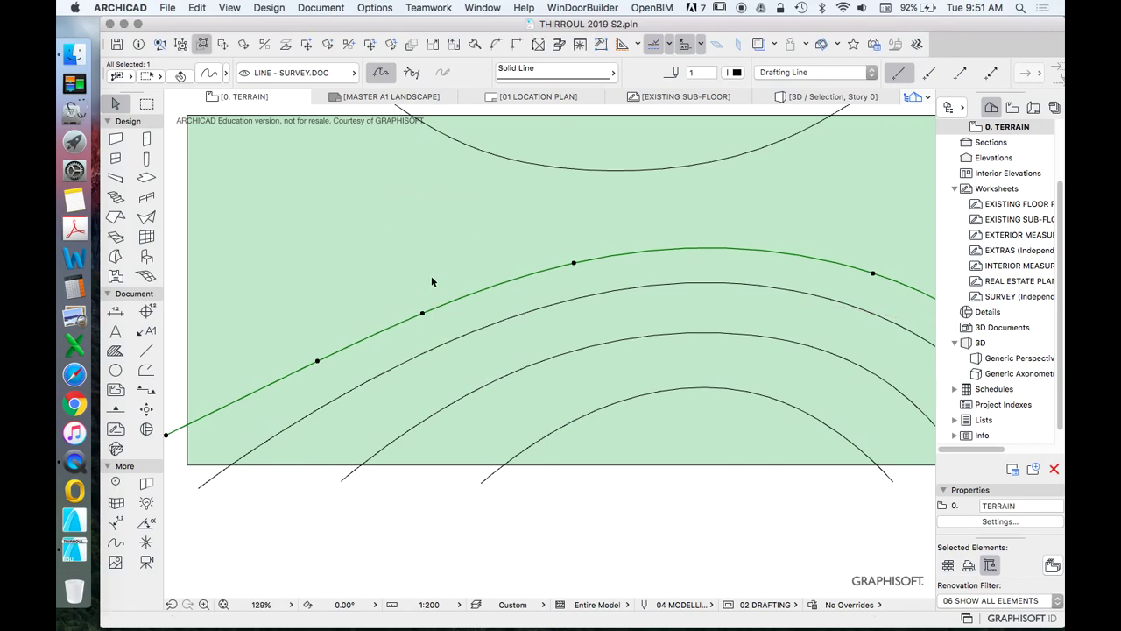
Reshape the uppermost of the four lower contour splines by shifting three of its nodes slightly outward into a rounder curve
scroll(429, 300, down, 3)
scroll(434, 300, up, 2)
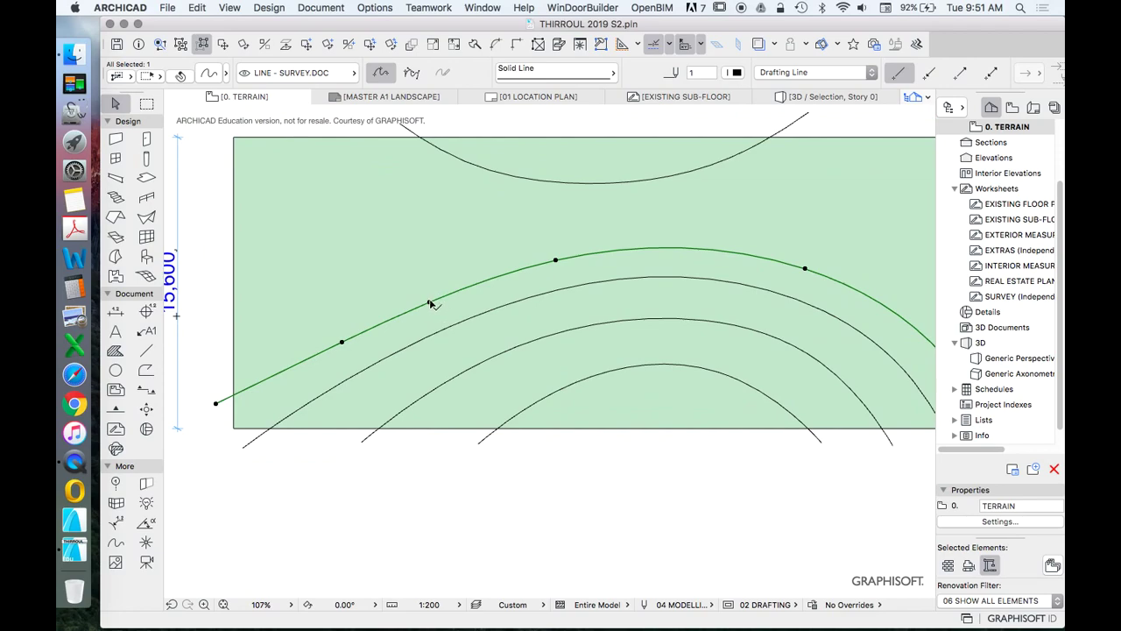
click(438, 299)
click(429, 293)
click(342, 341)
click(337, 333)
click(556, 263)
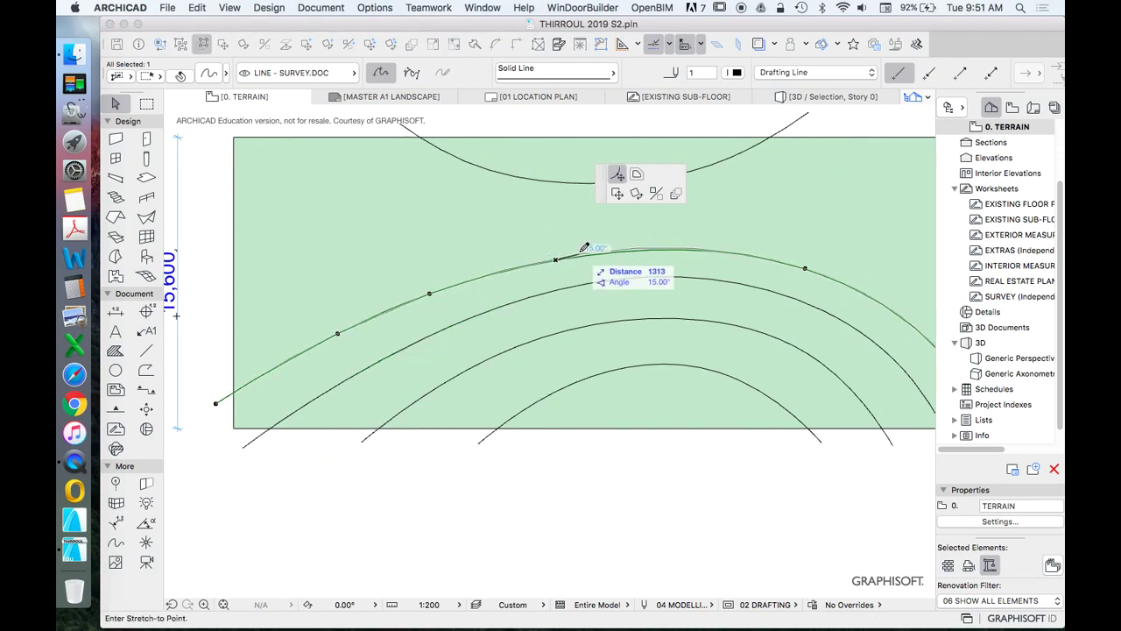
click(576, 249)
click(429, 293)
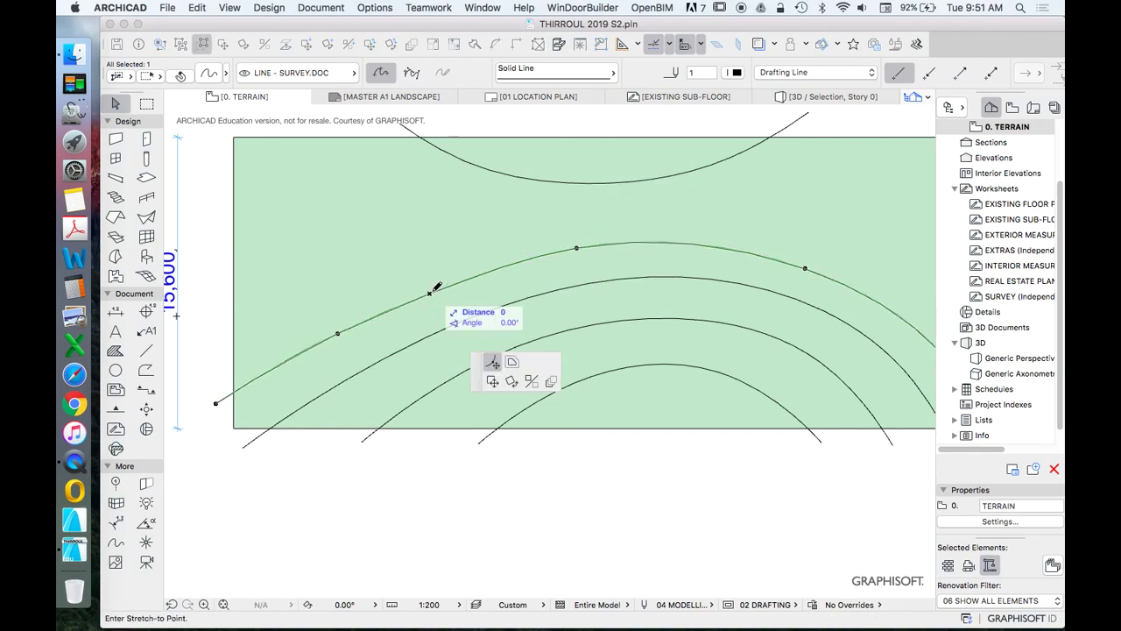
click(430, 286)
scroll(429, 262, down, 5)
click(565, 391)
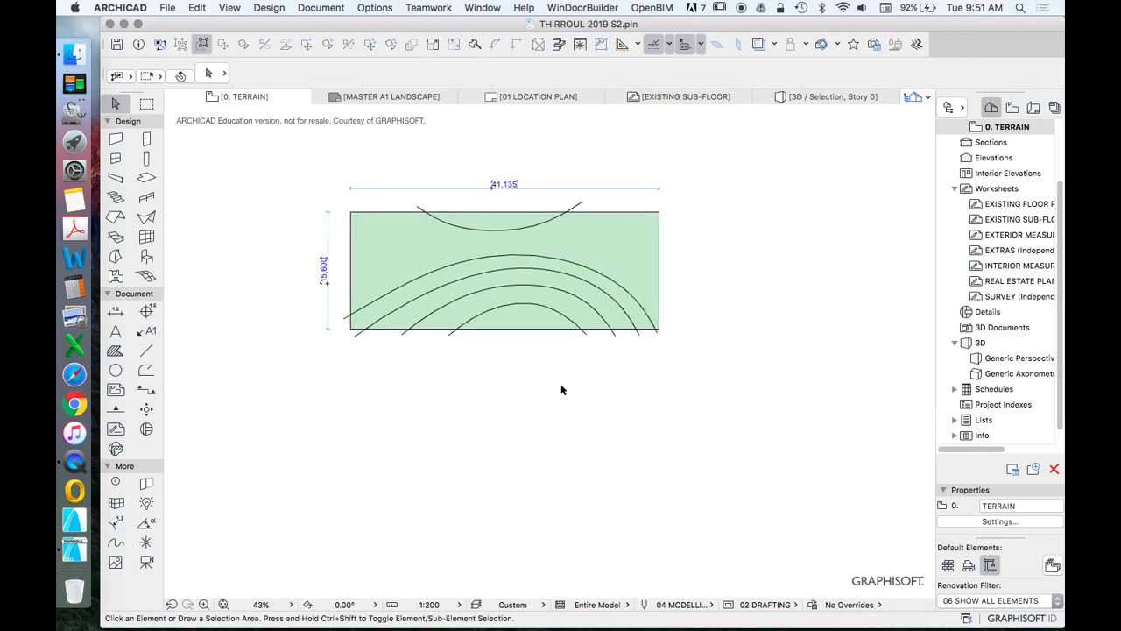
scroll(528, 277, up, 2)
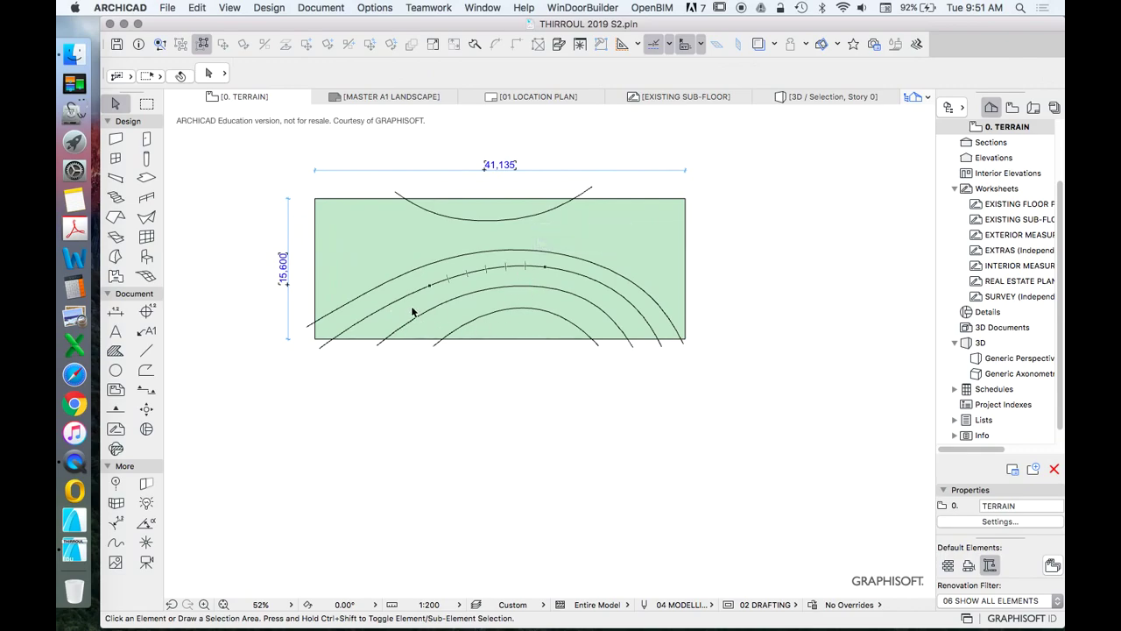
scroll(612, 341, up, 2)
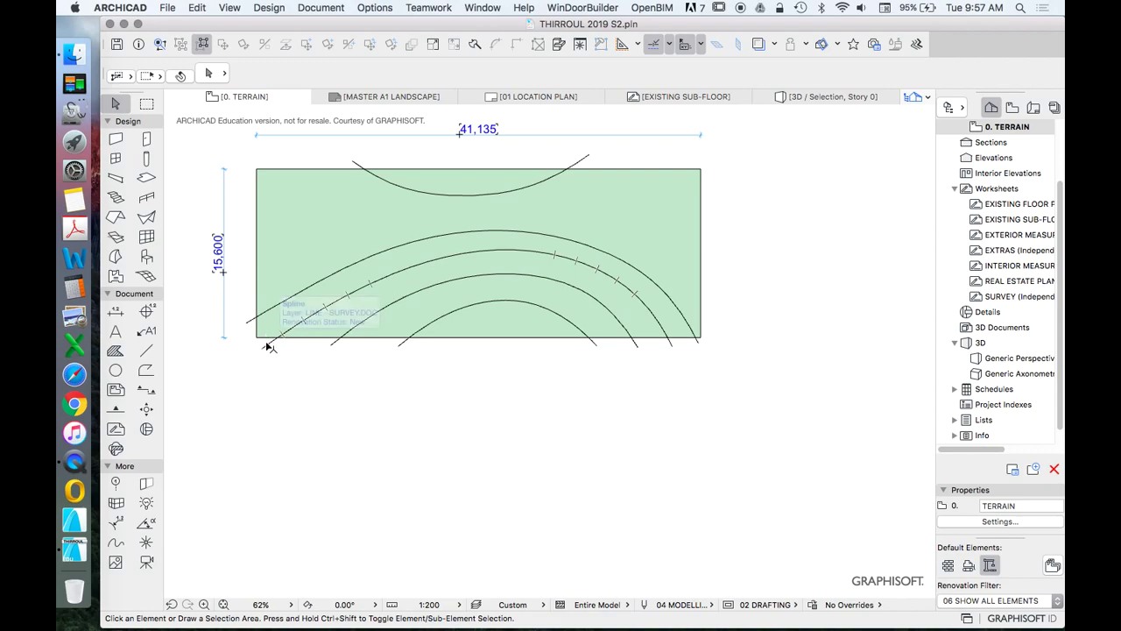
scroll(295, 251, down, 2)
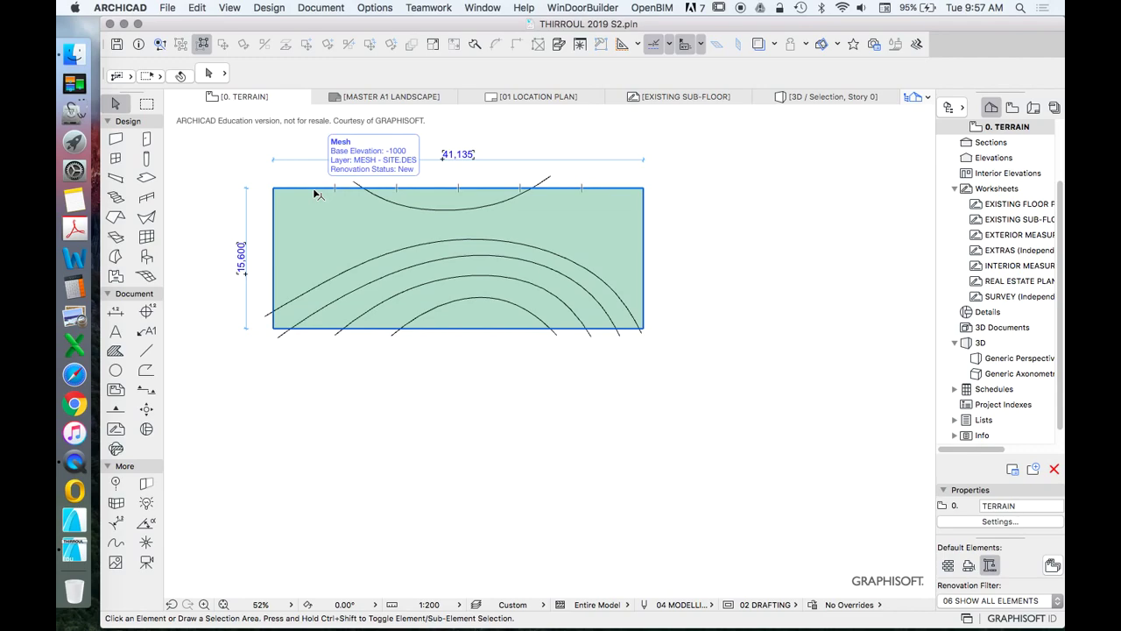
scroll(493, 248, up, 2)
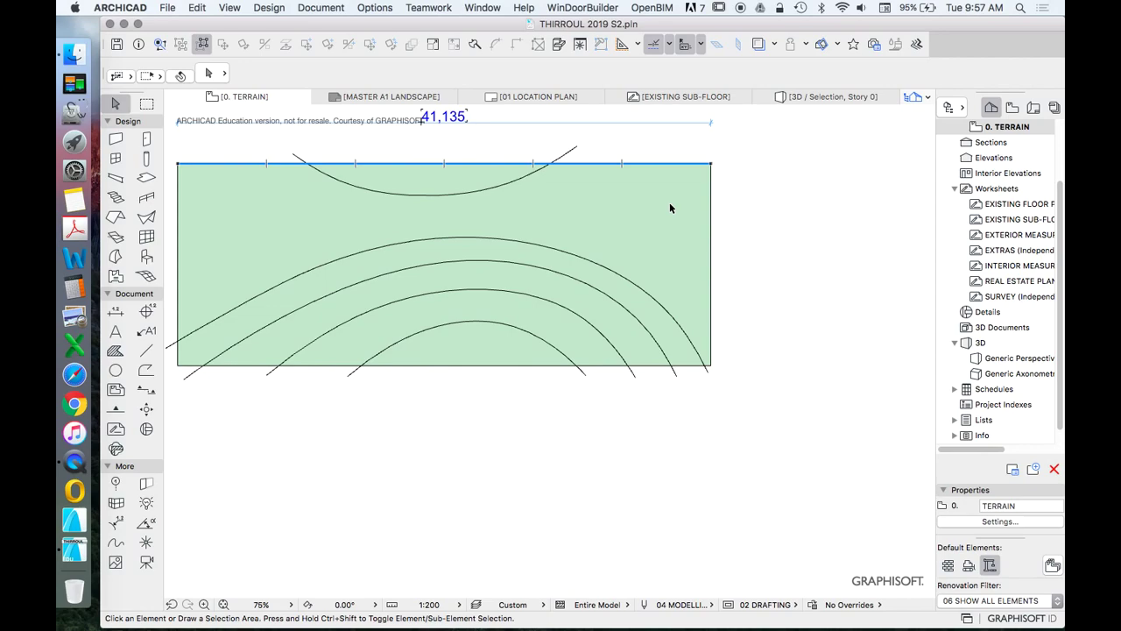
scroll(671, 208, down, 1)
Magic Wand the contour spline at the site mesh's upper edge to add new mesh points, using Fit to User Ridges
click(670, 171)
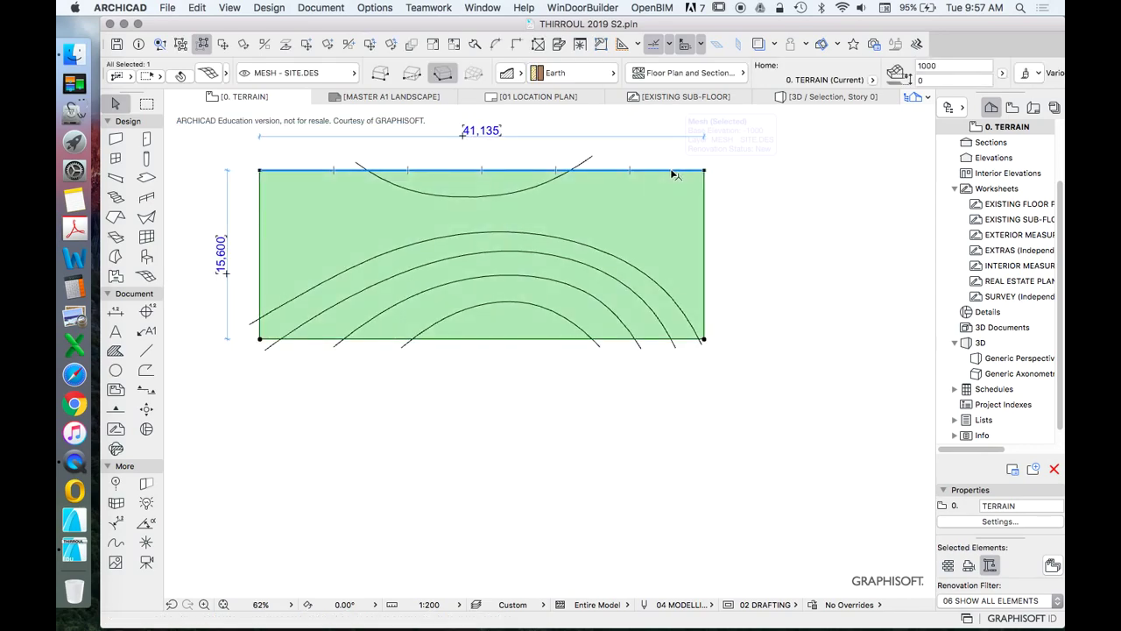
click(146, 276)
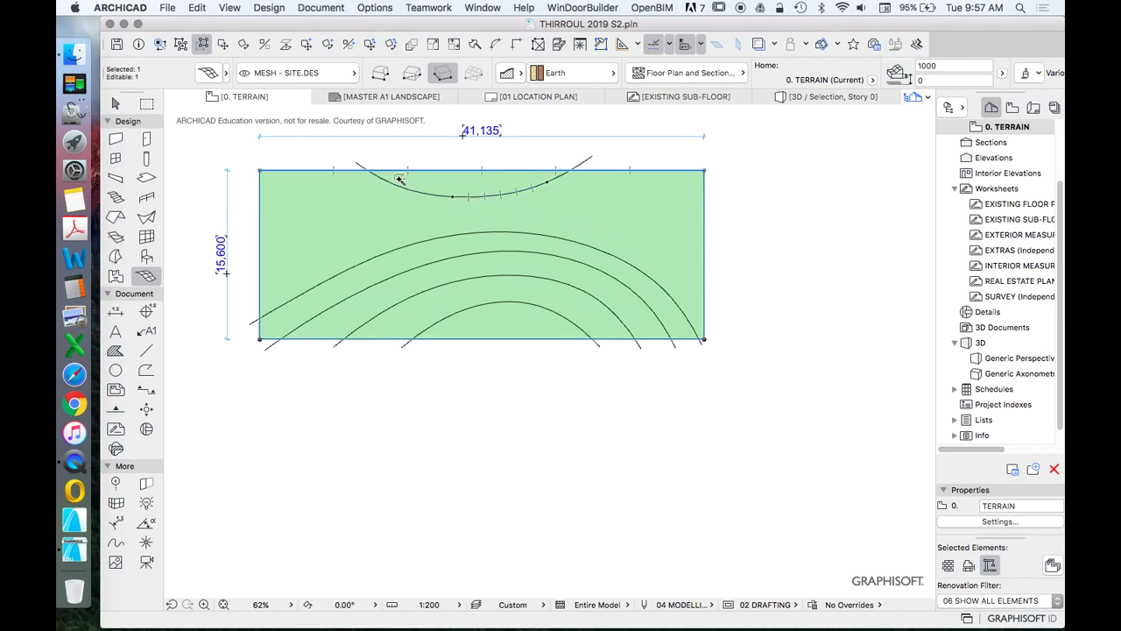
scroll(397, 172, up, 5)
scroll(429, 193, up, 1)
scroll(455, 216, down, 5)
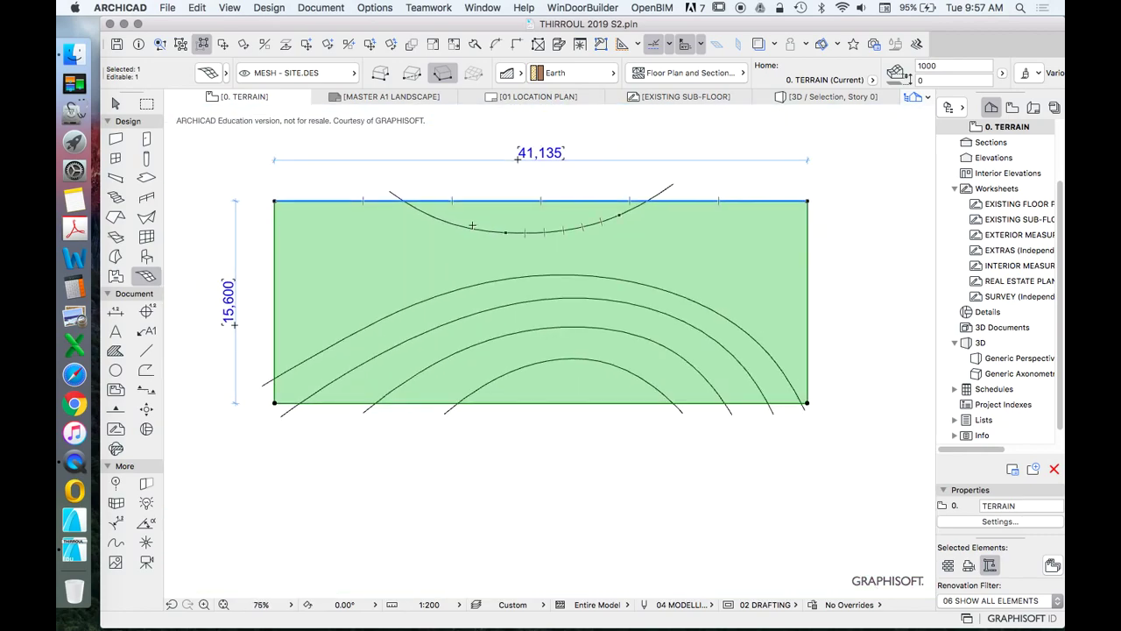
scroll(474, 230, up, 2)
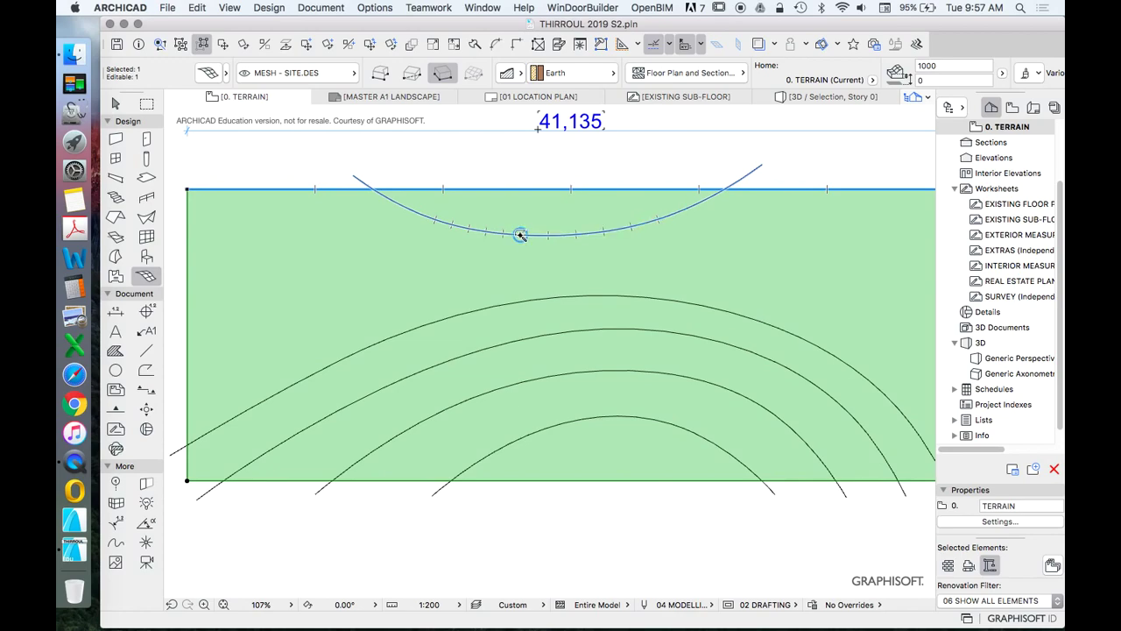
scroll(521, 234, down, 1)
click(495, 245)
click(508, 256)
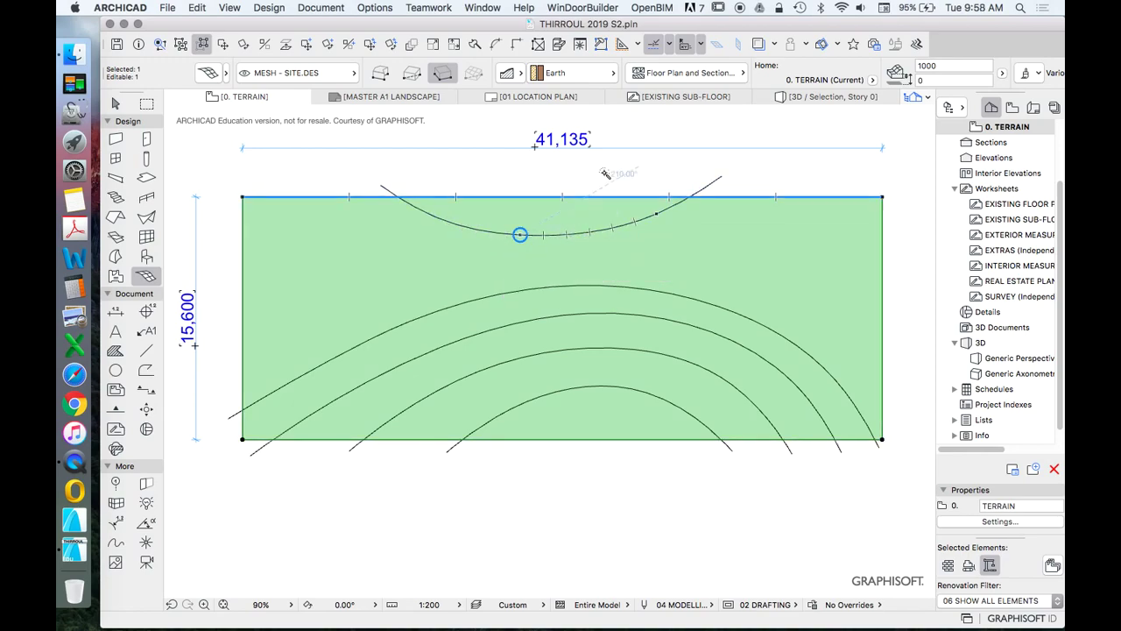
scroll(621, 170, down, 3)
scroll(729, 211, up, 2)
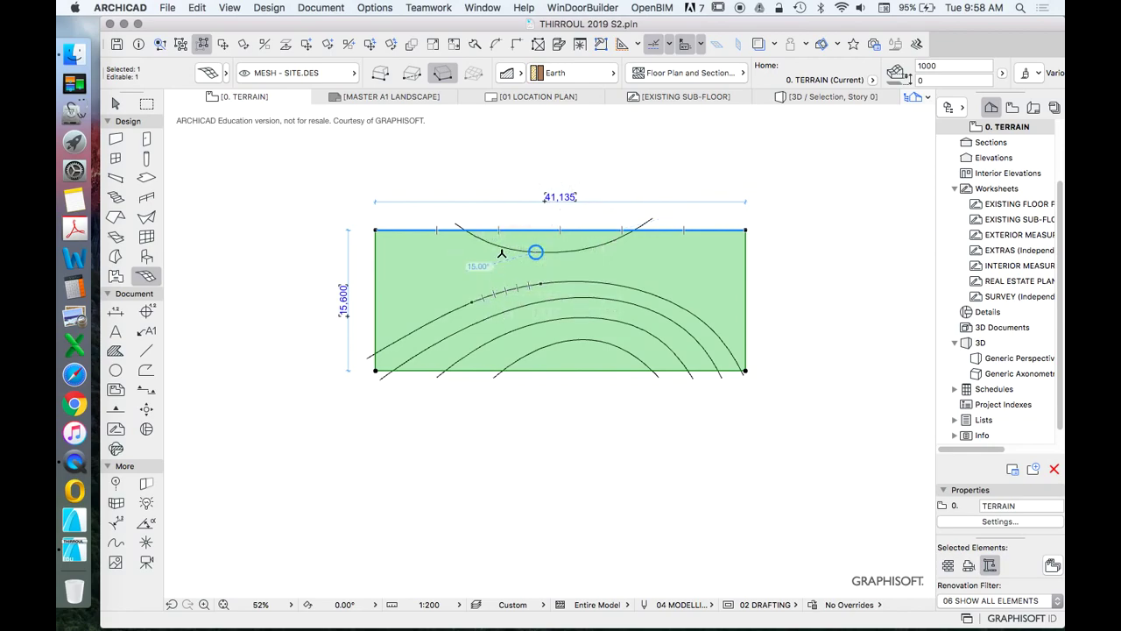
scroll(498, 239, up, 2)
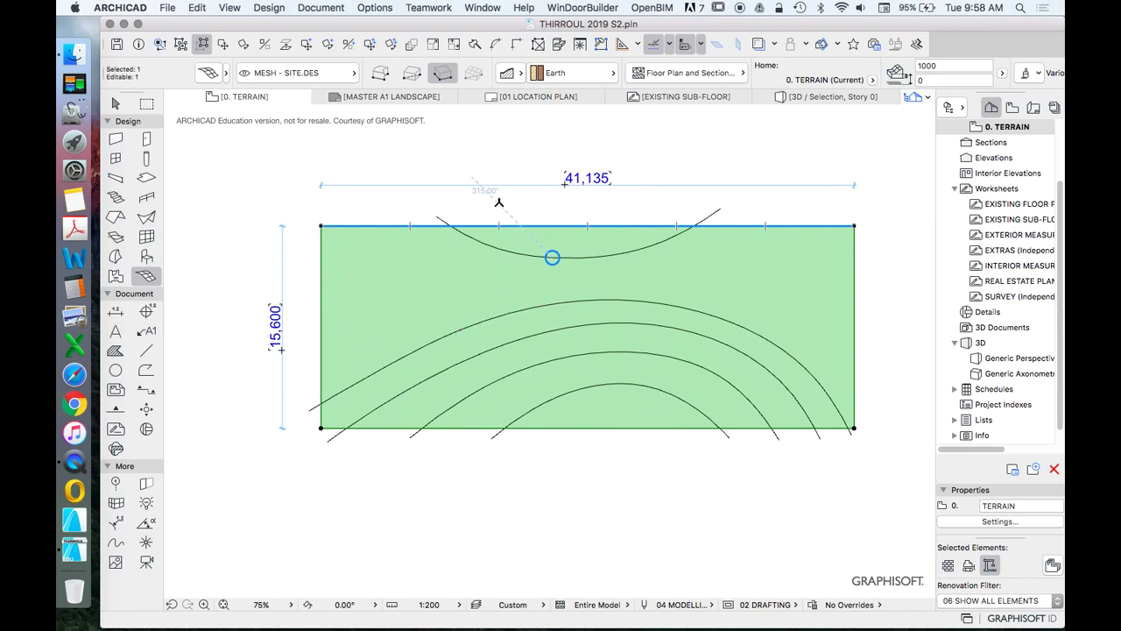
click(517, 253)
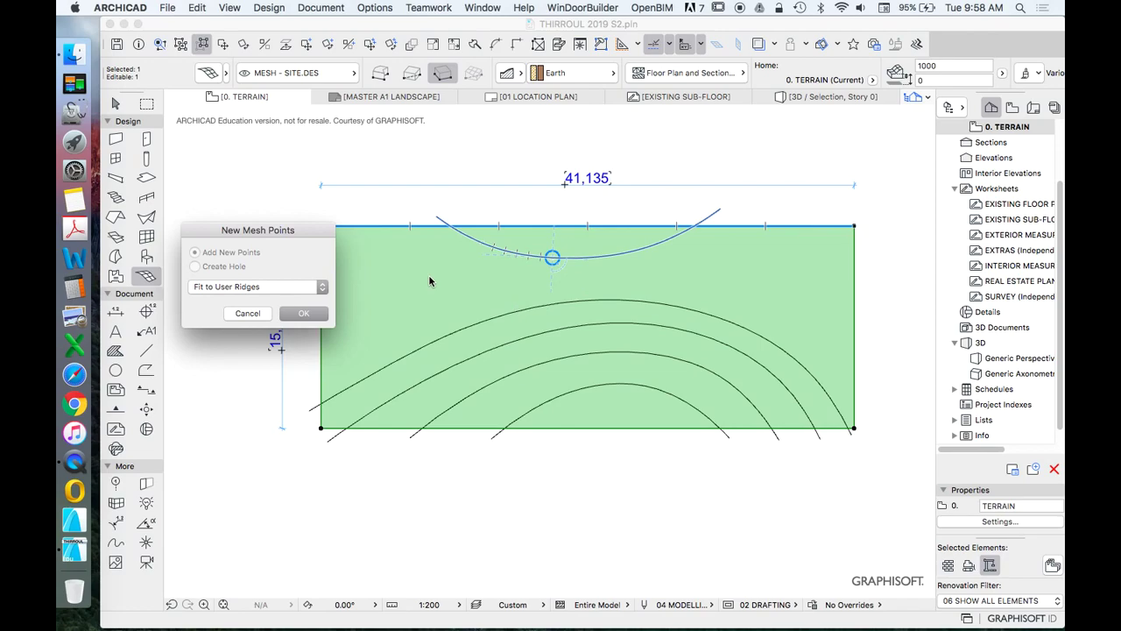
click(303, 314)
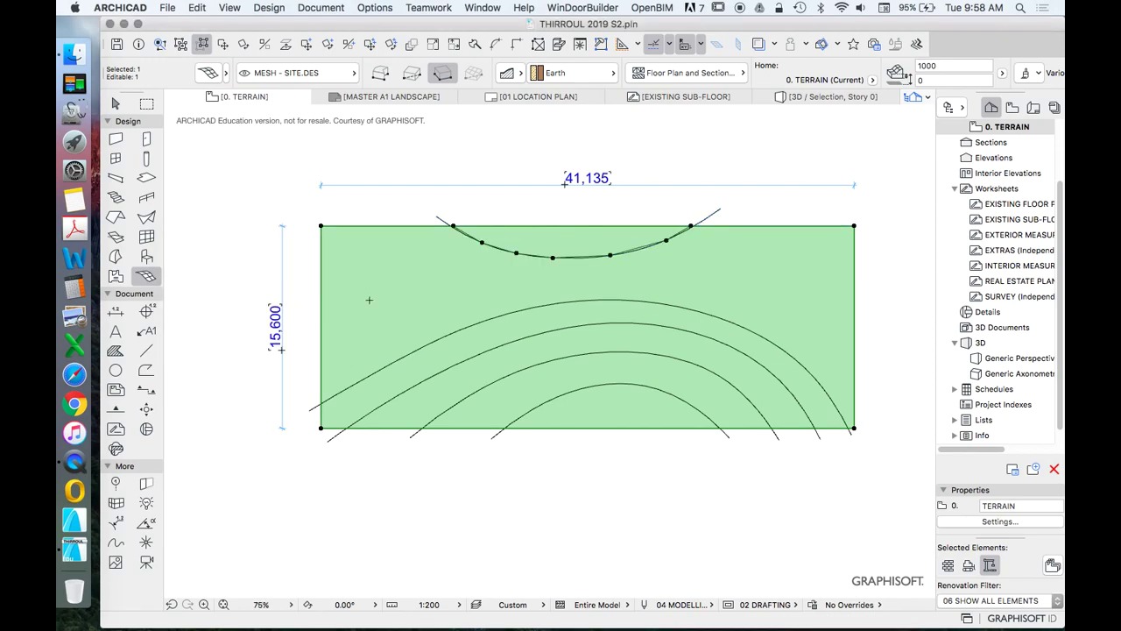
Select the upper contour spline and the site mesh in turn to compare the spline's nodes with the new mesh points
scroll(608, 243, up, 3)
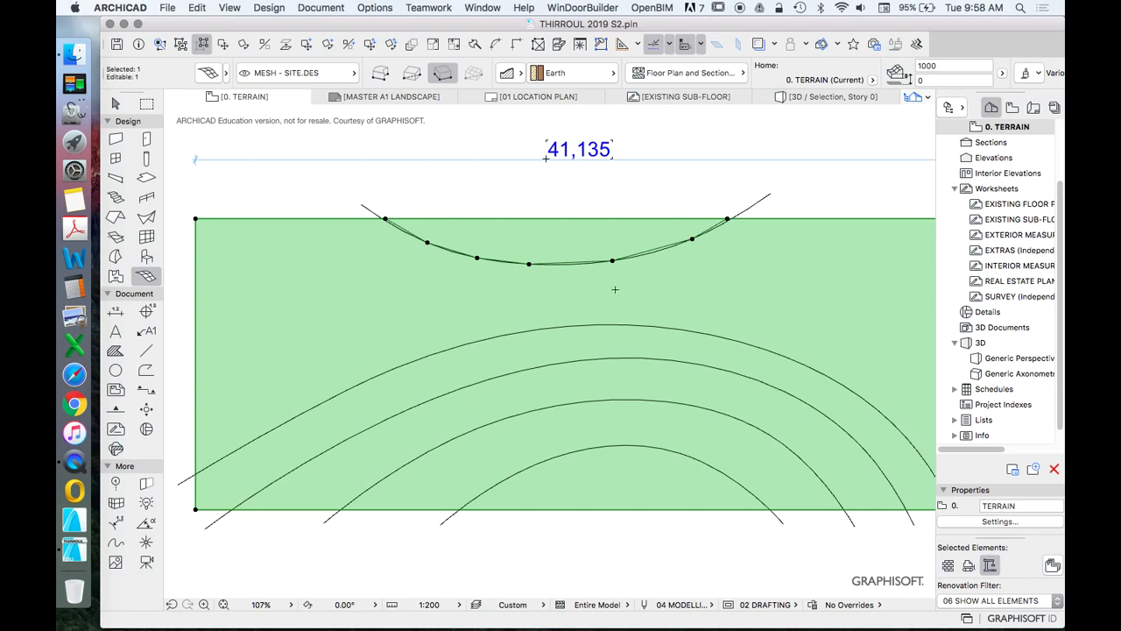
click(115, 103)
scroll(378, 208, up, 3)
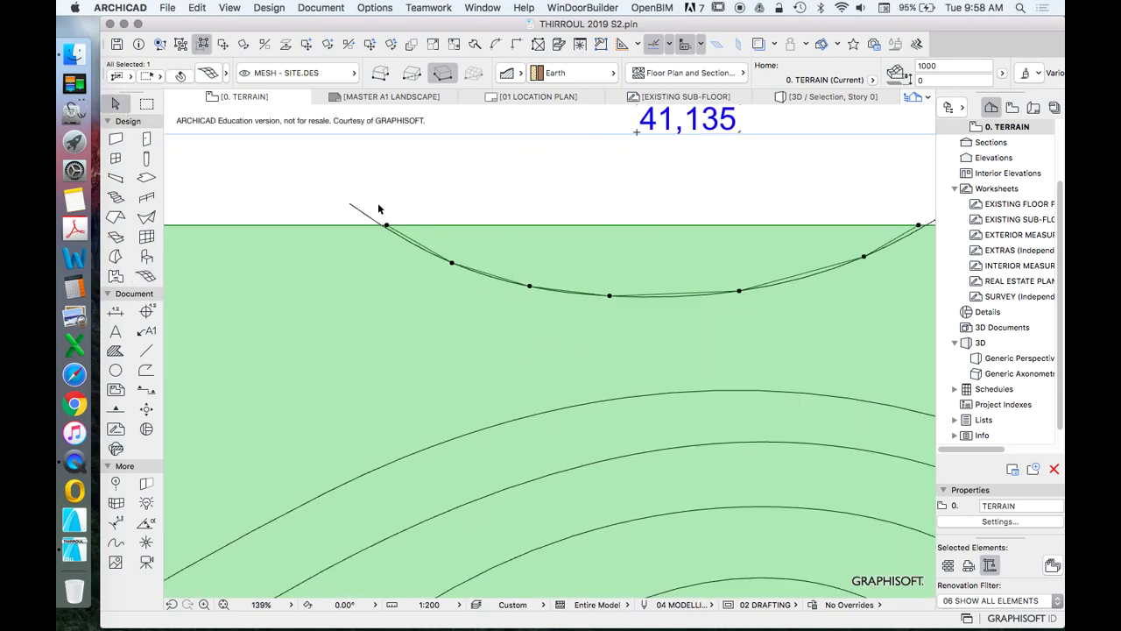
scroll(378, 208, up, 2)
click(379, 215)
scroll(506, 323, down, 3)
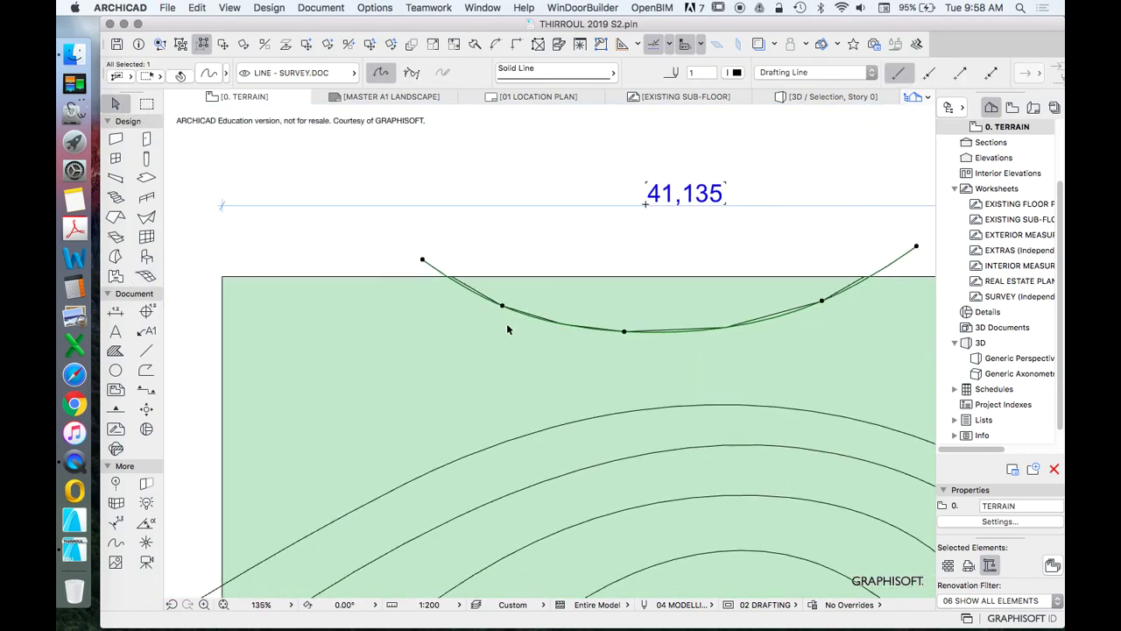
click(417, 336)
click(257, 272)
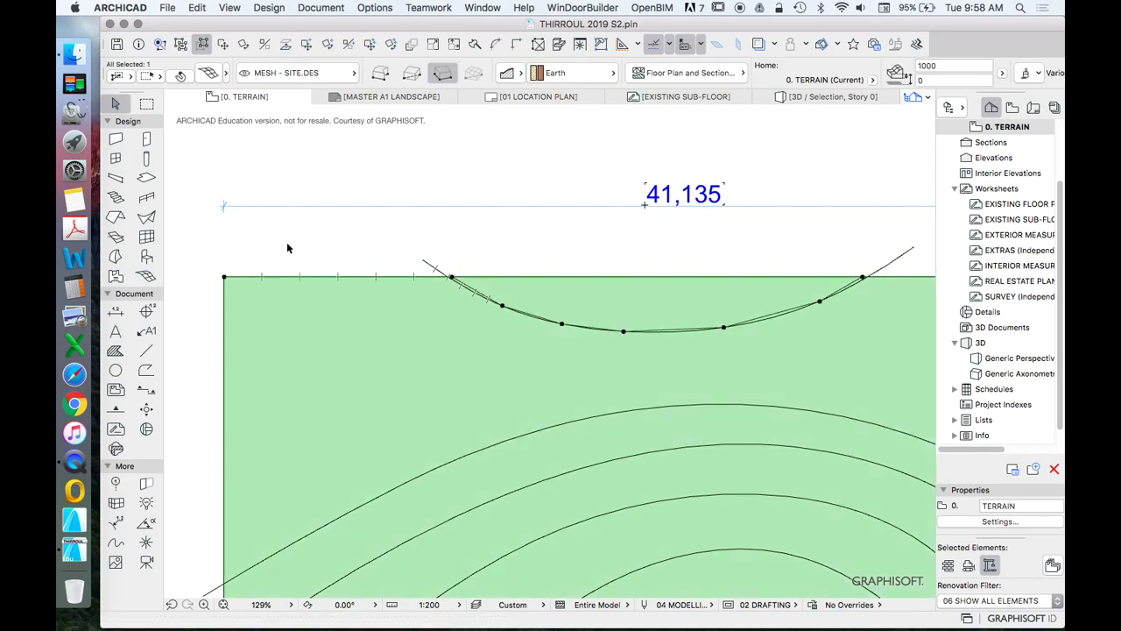
scroll(287, 248, down, 3)
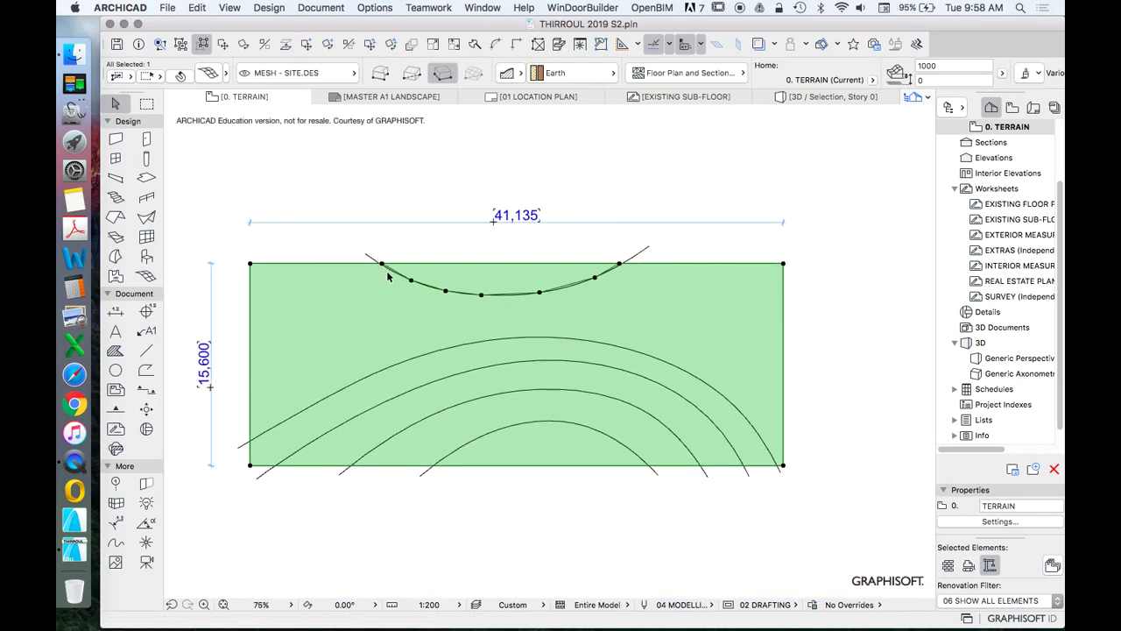
scroll(595, 345, down, 1)
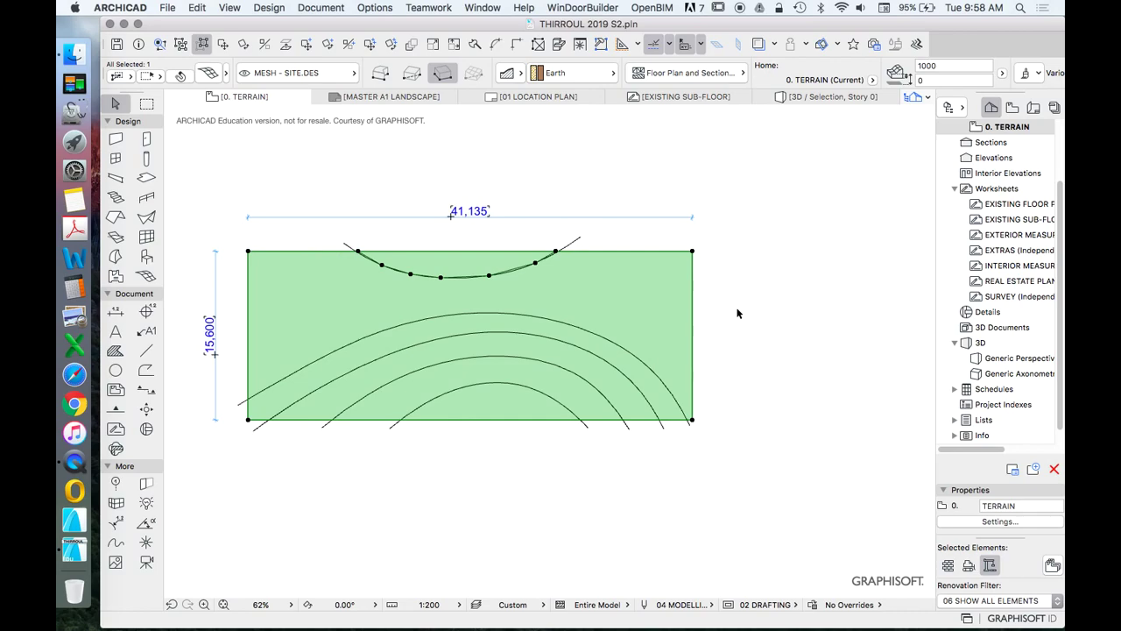
click(751, 350)
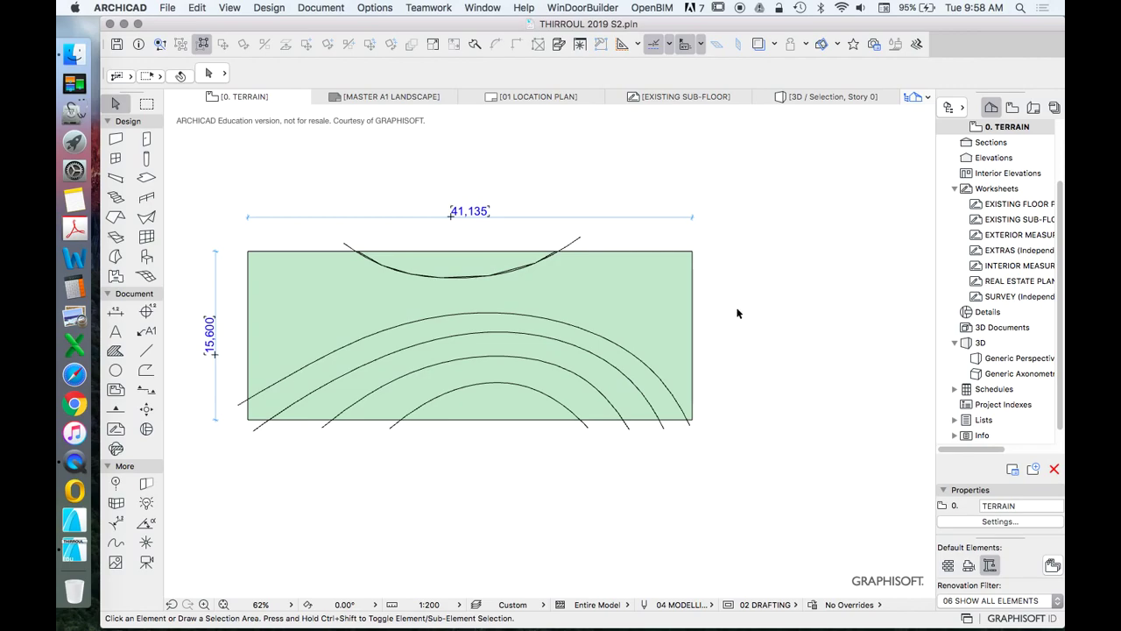
Select the site mesh and examine up close how its new ridge segments follow the upper contour spline
click(693, 304)
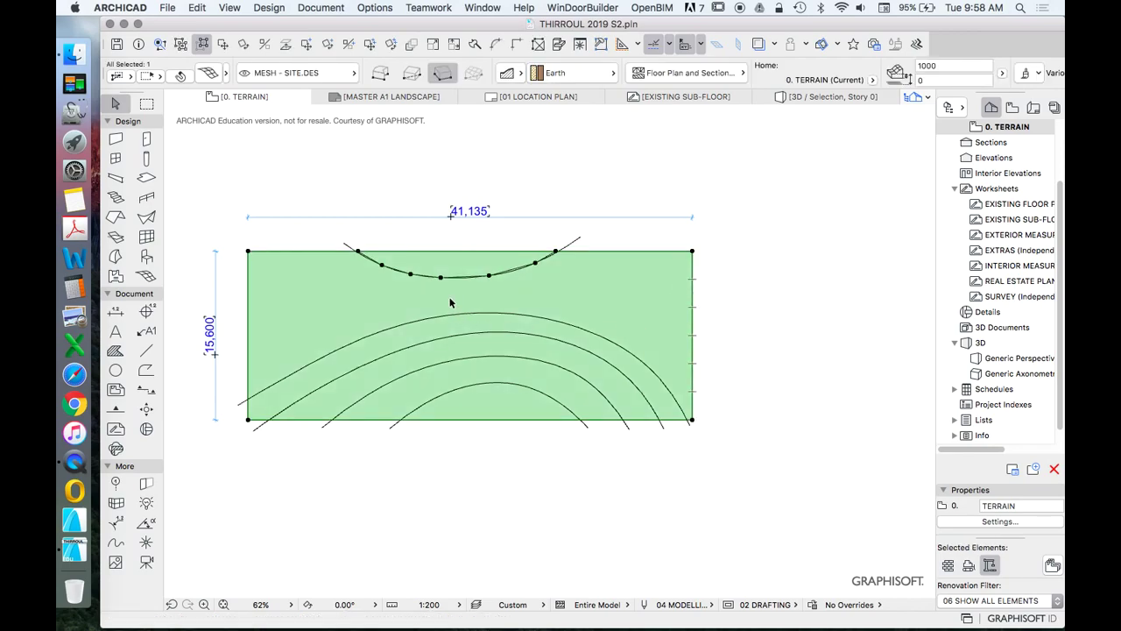
scroll(452, 297, up, 5)
scroll(648, 223, down, 2)
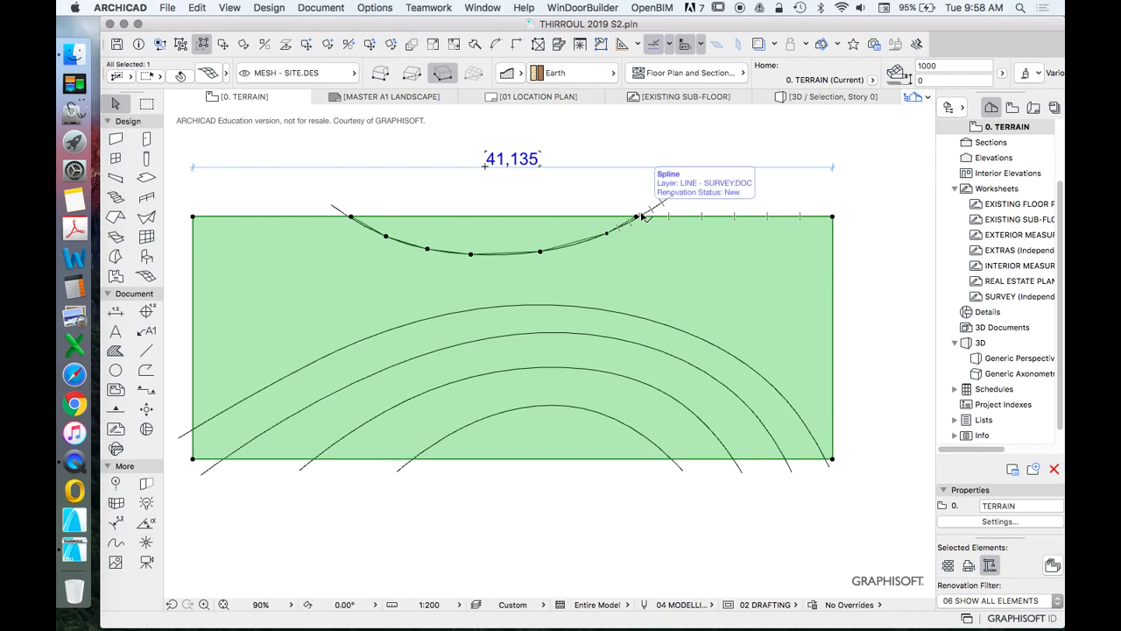
scroll(644, 215, up, 2)
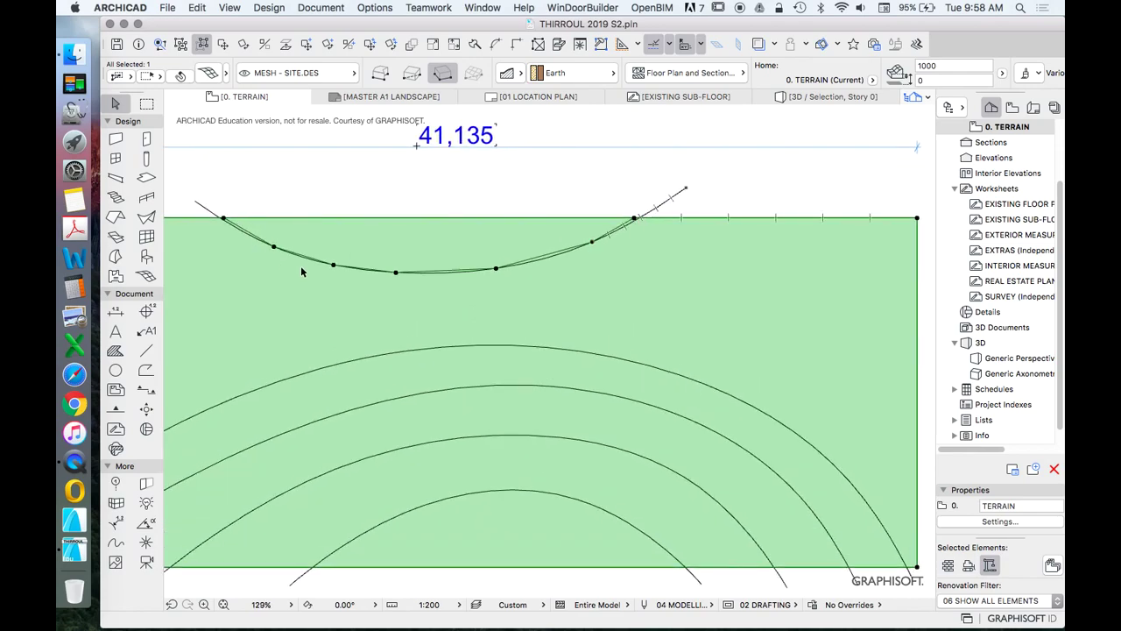
scroll(301, 272, up, 4)
scroll(745, 286, down, 3)
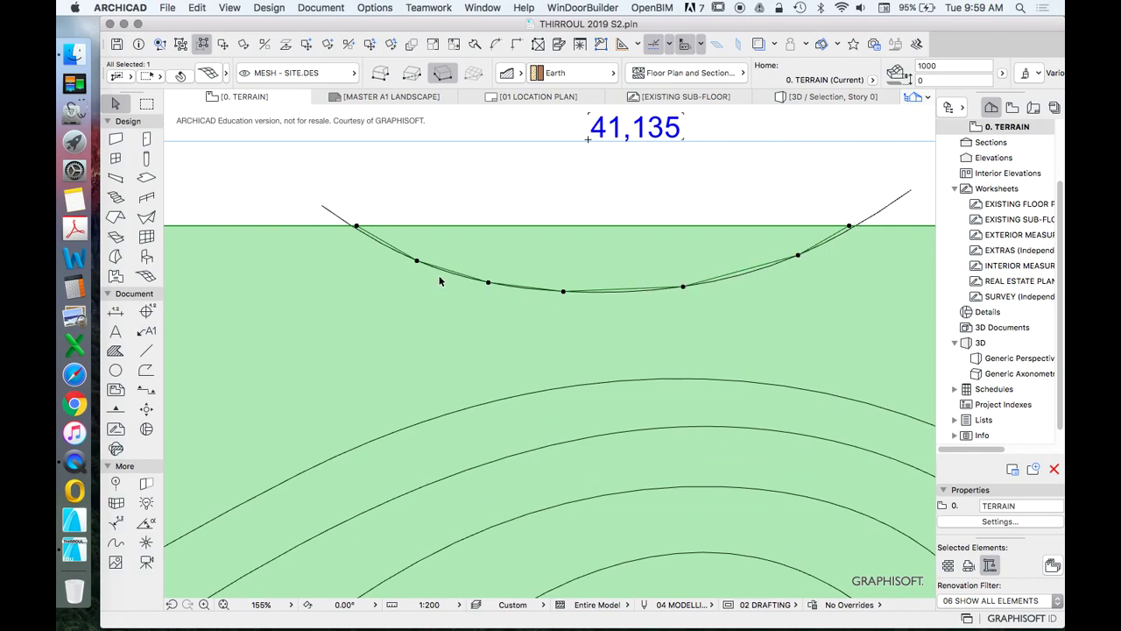
scroll(396, 261, up, 4)
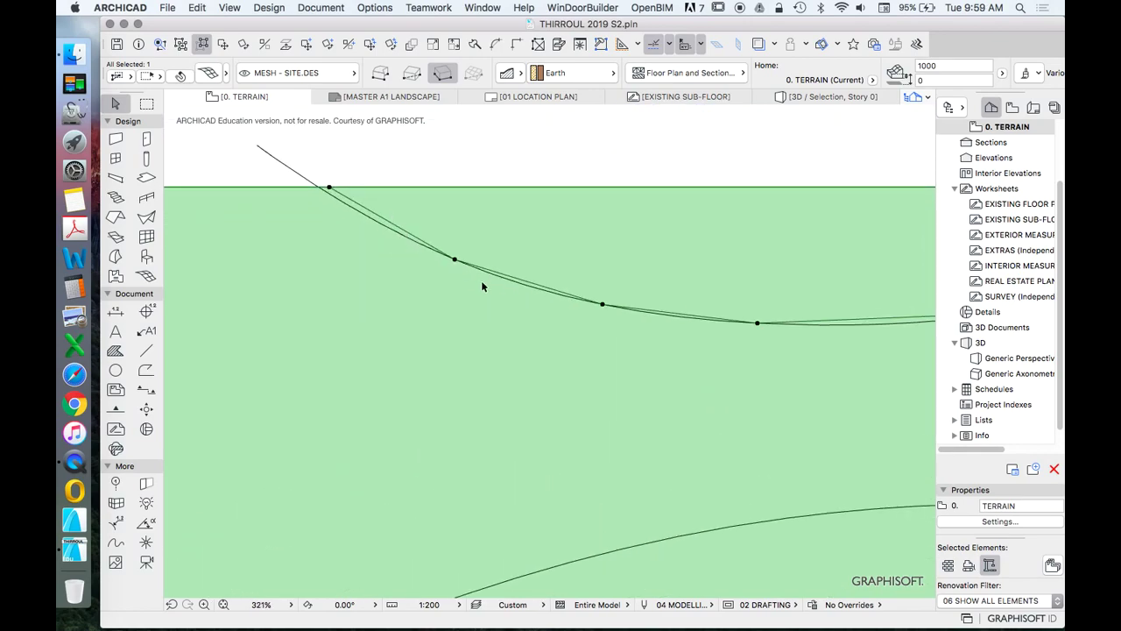
scroll(388, 244, down, 1)
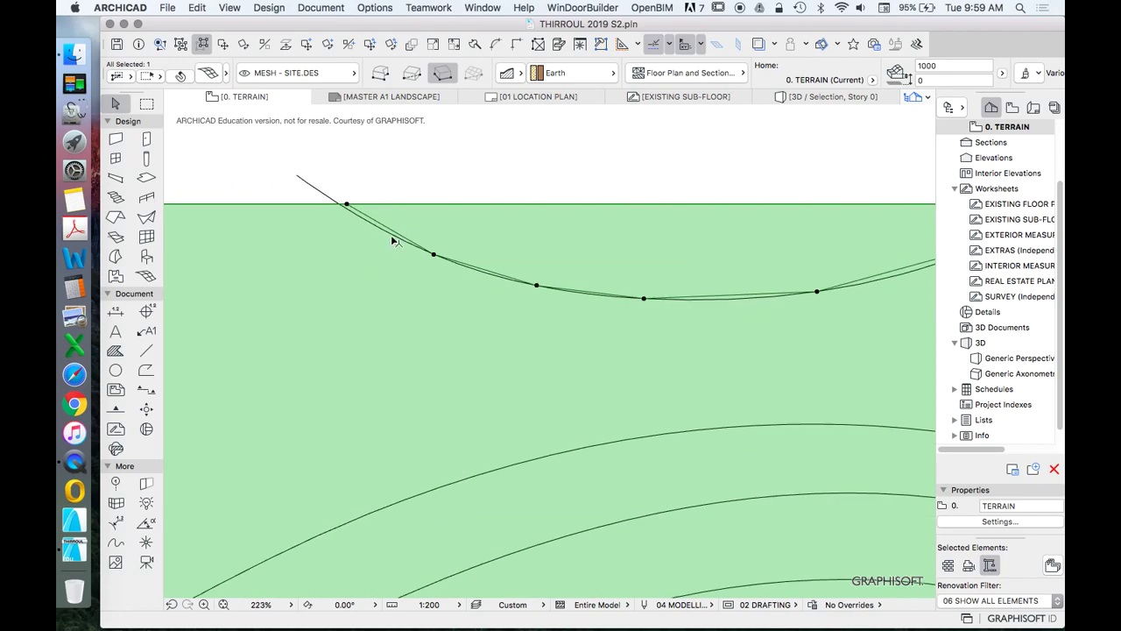
Turn on Quick Selection and review the site mesh's 3D appearance options in its selection settings
scroll(390, 235, up, 3)
scroll(324, 188, down, 1)
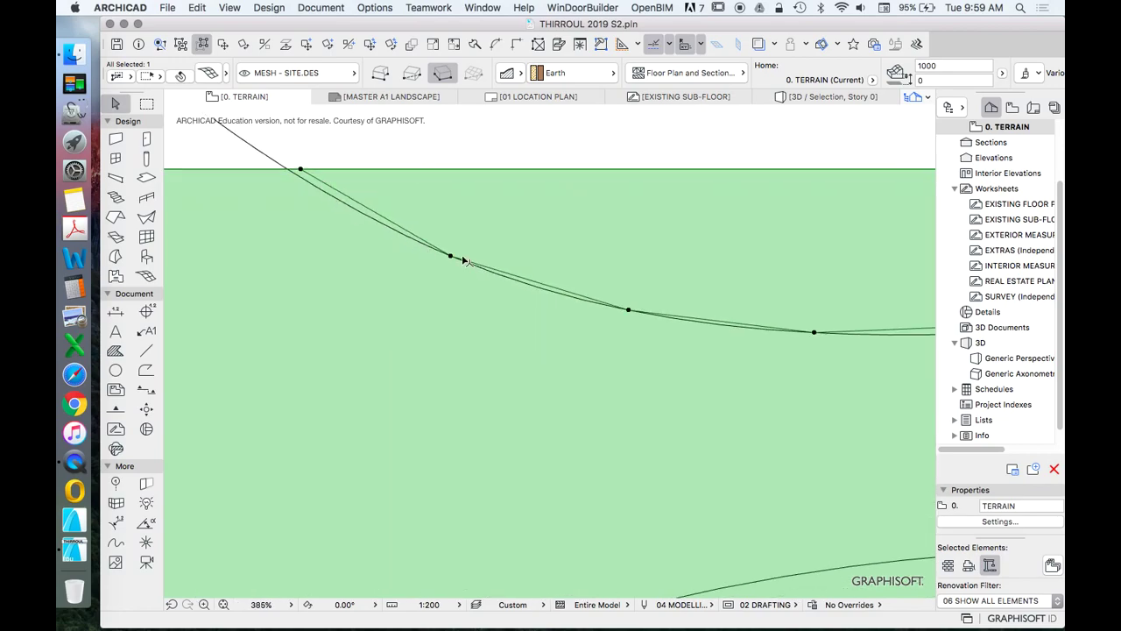
scroll(341, 226, down, 5)
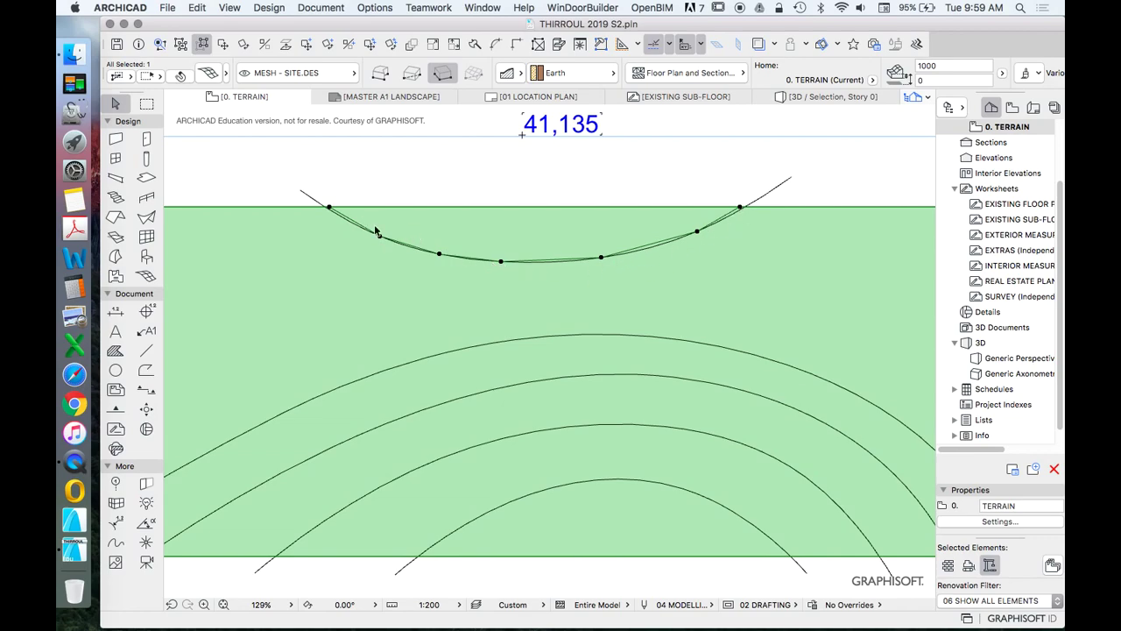
scroll(530, 300, down, 3)
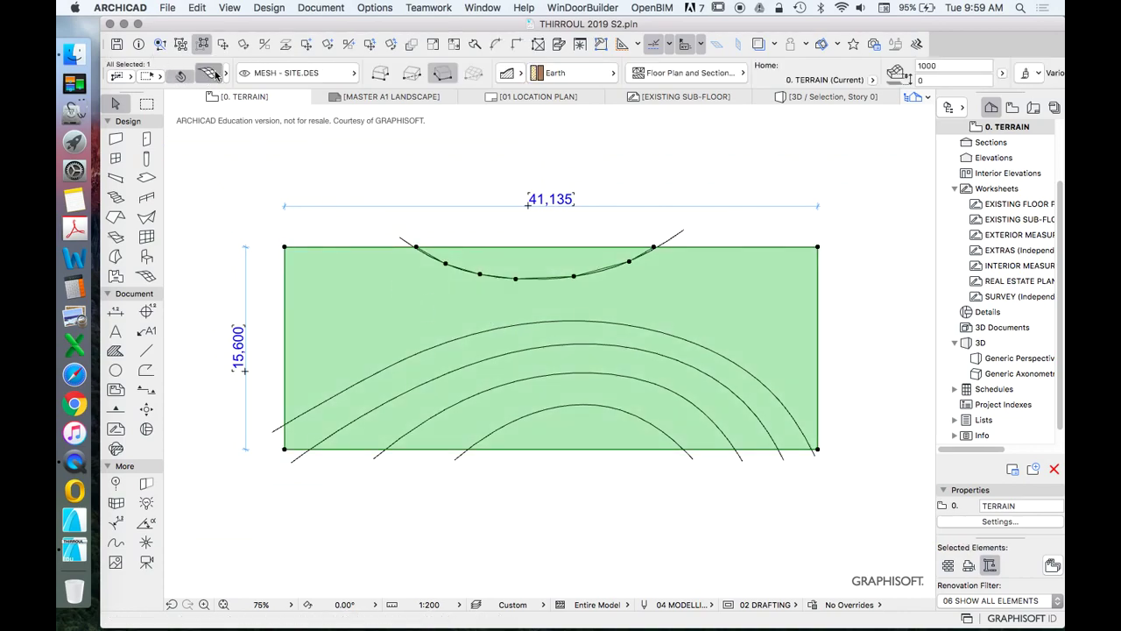
click(182, 77)
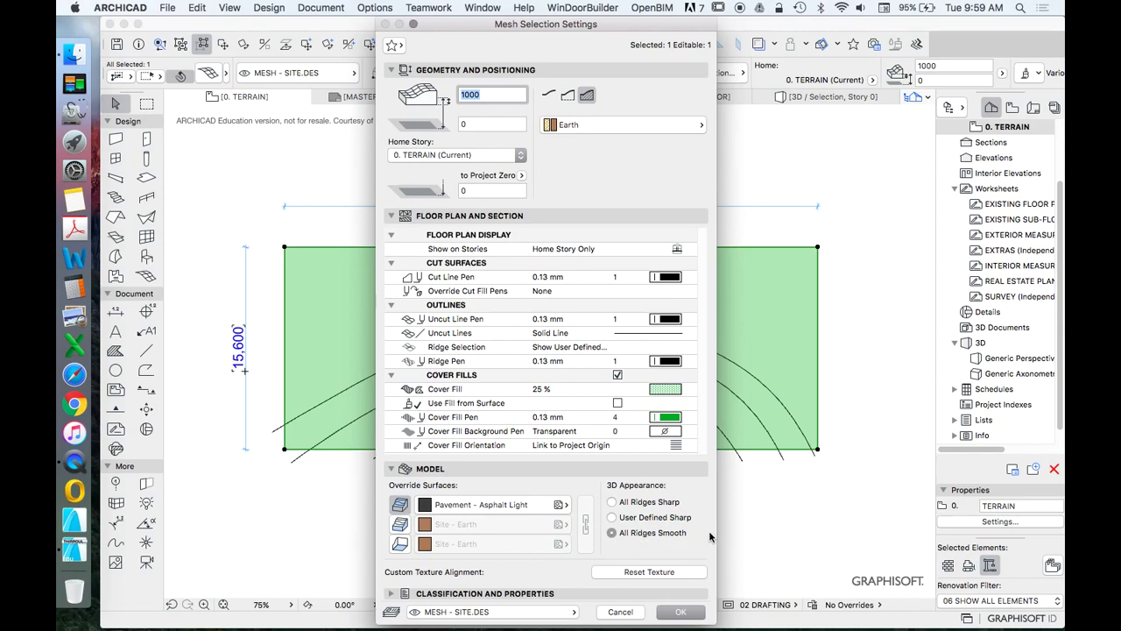
click(638, 502)
click(688, 608)
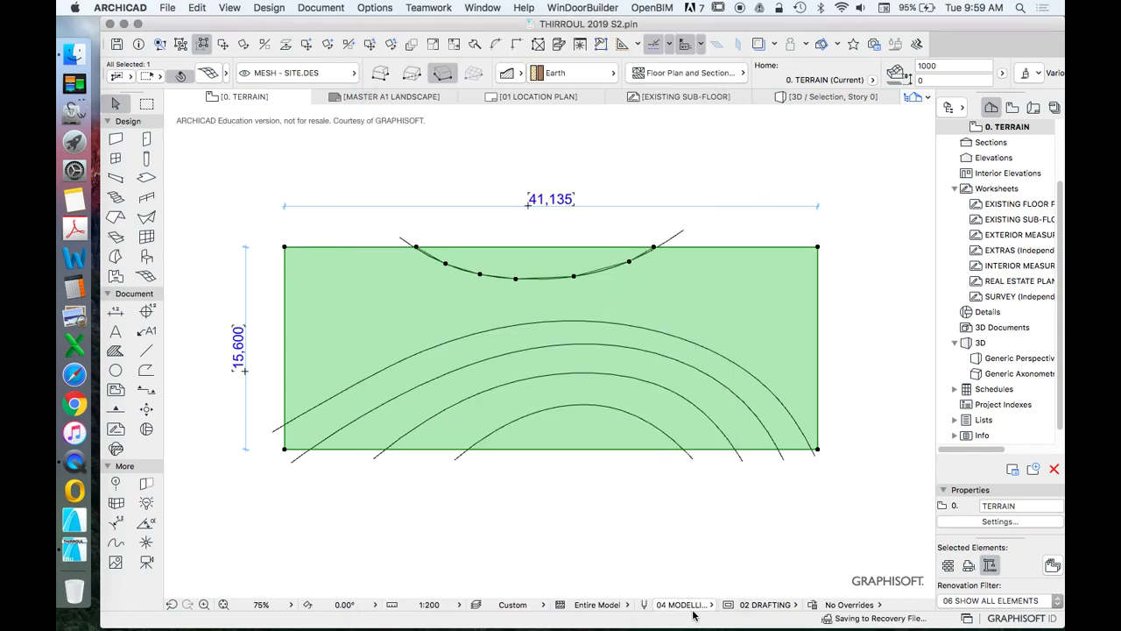
click(628, 183)
click(647, 279)
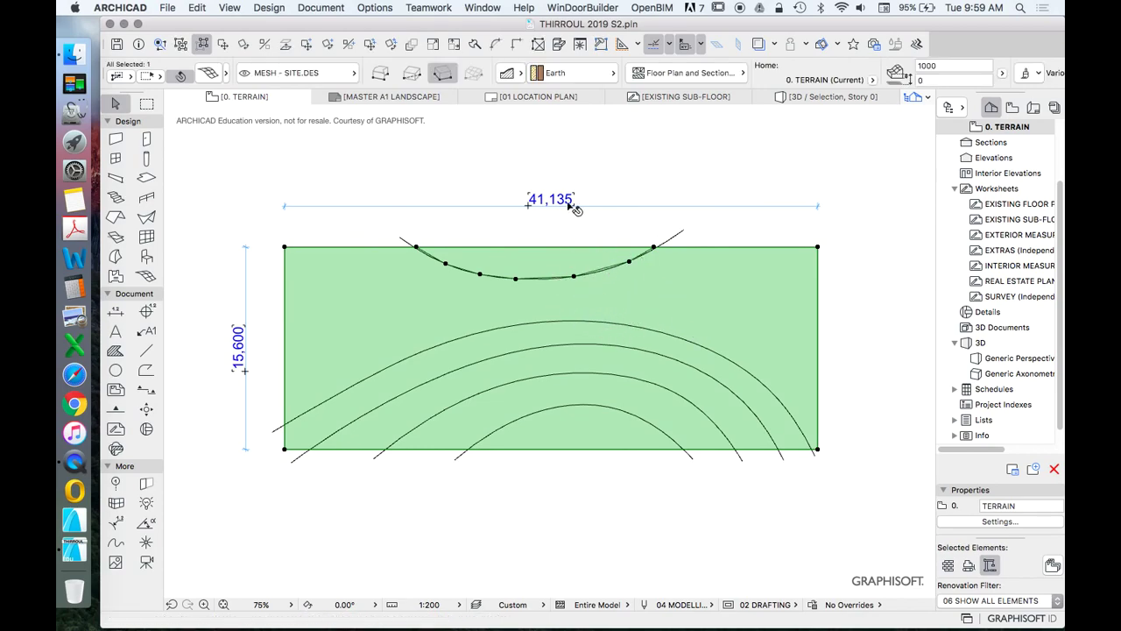
click(208, 73)
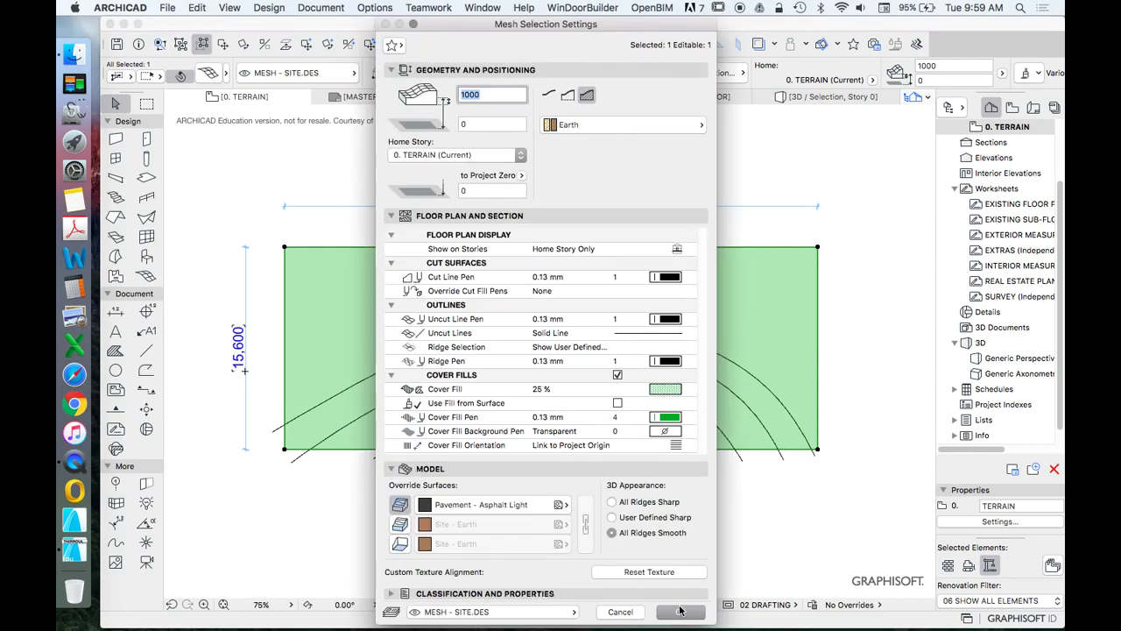
click(681, 611)
Select the site mesh and Magic Wand the uppermost of the four lower contour splines to add new points, using Fit to User Ridges
click(665, 168)
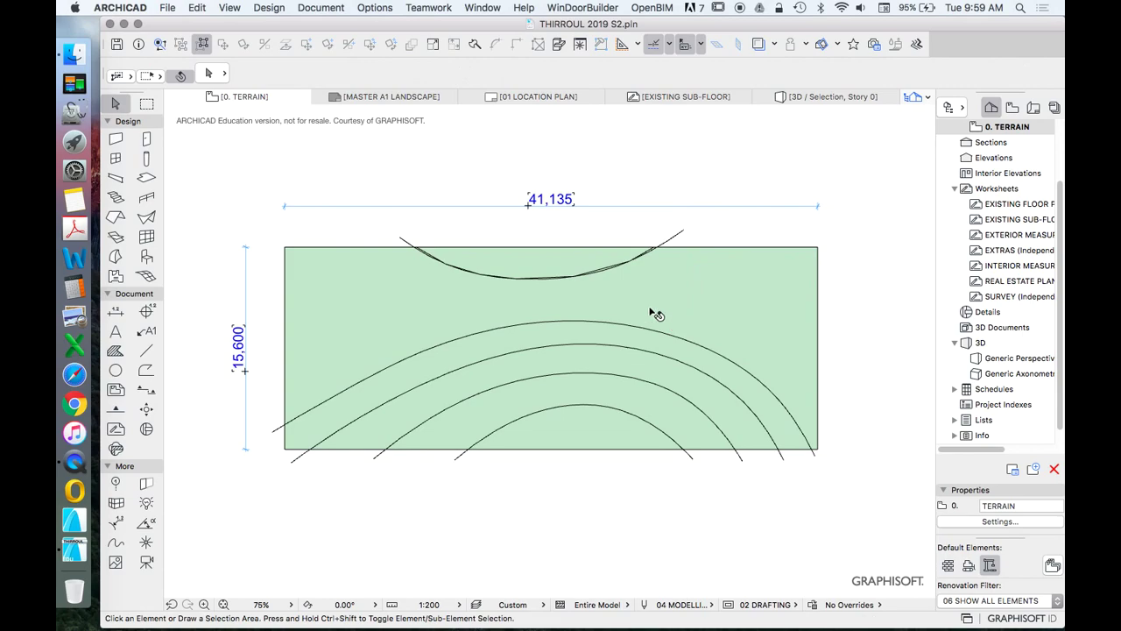
click(668, 282)
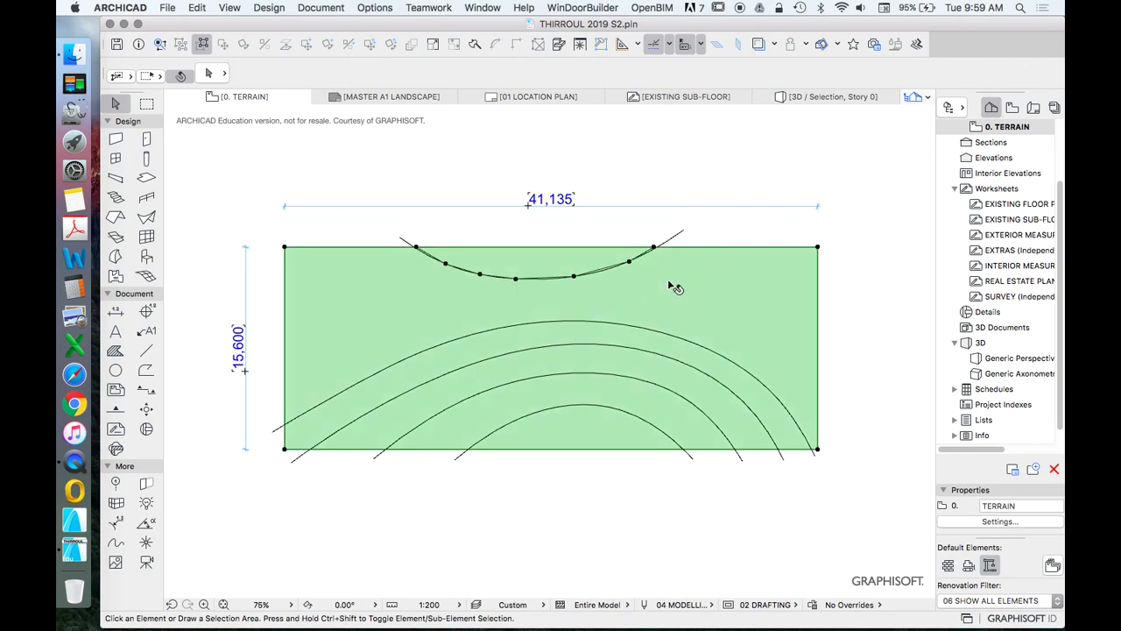
click(147, 274)
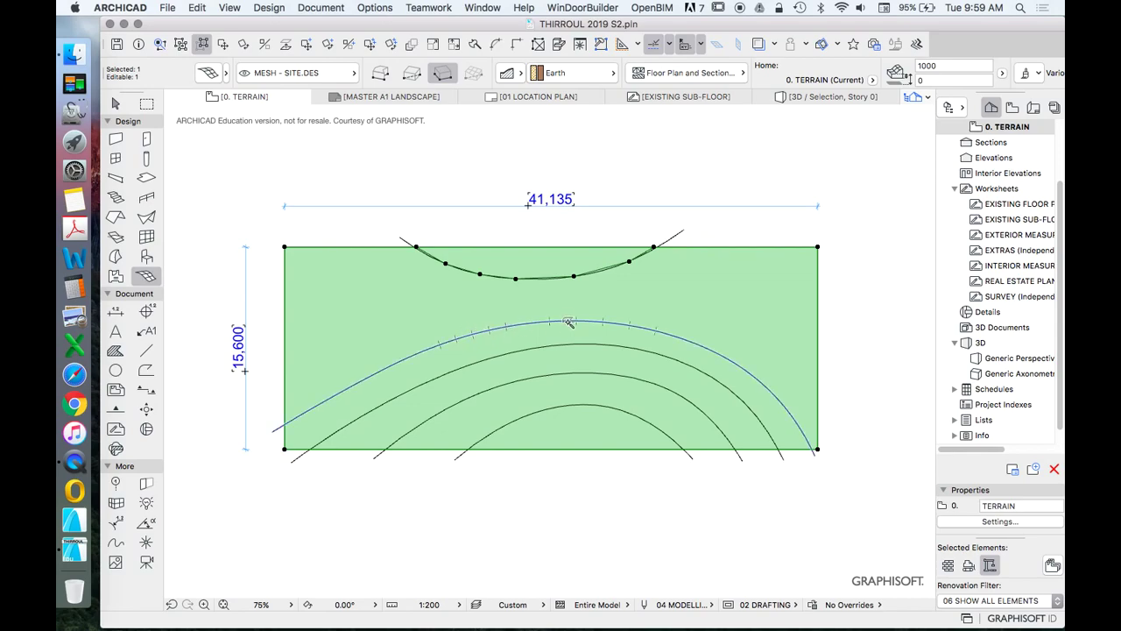
click(565, 323)
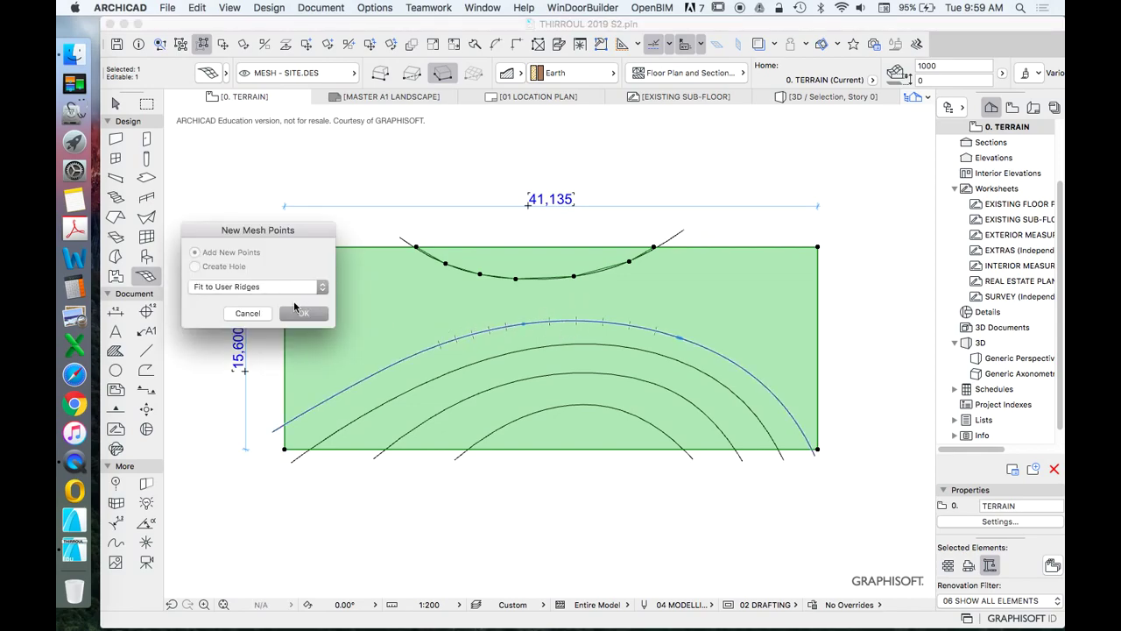
click(301, 313)
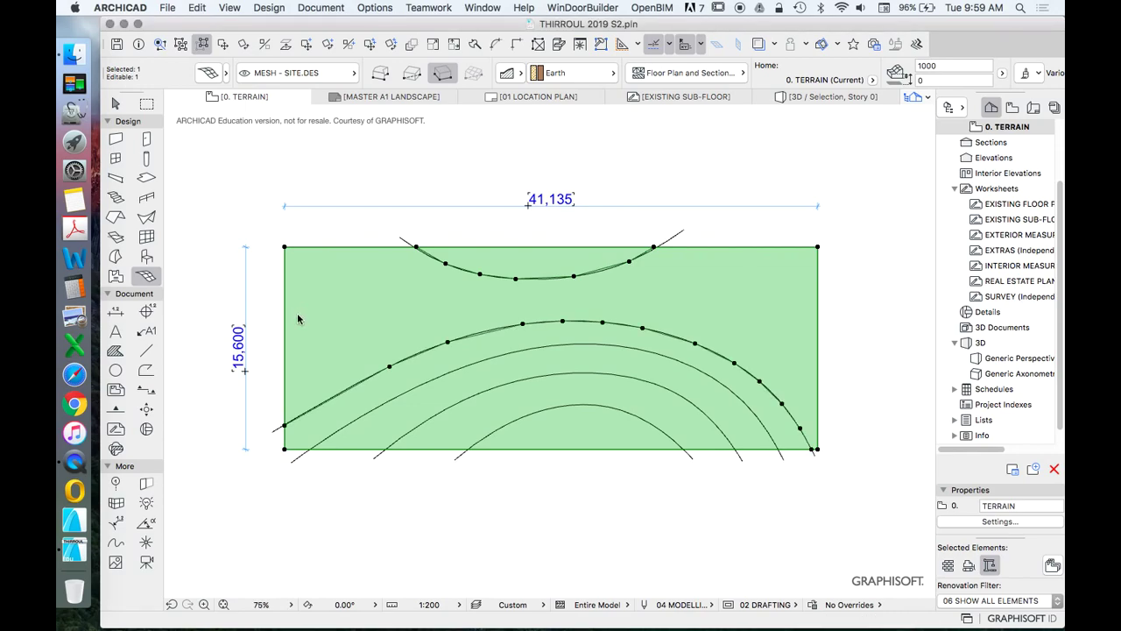
Open the Magic Wand settings and compare the Linear Segments and Best Match tracing methods, keeping Best Match
scroll(557, 390, up, 2)
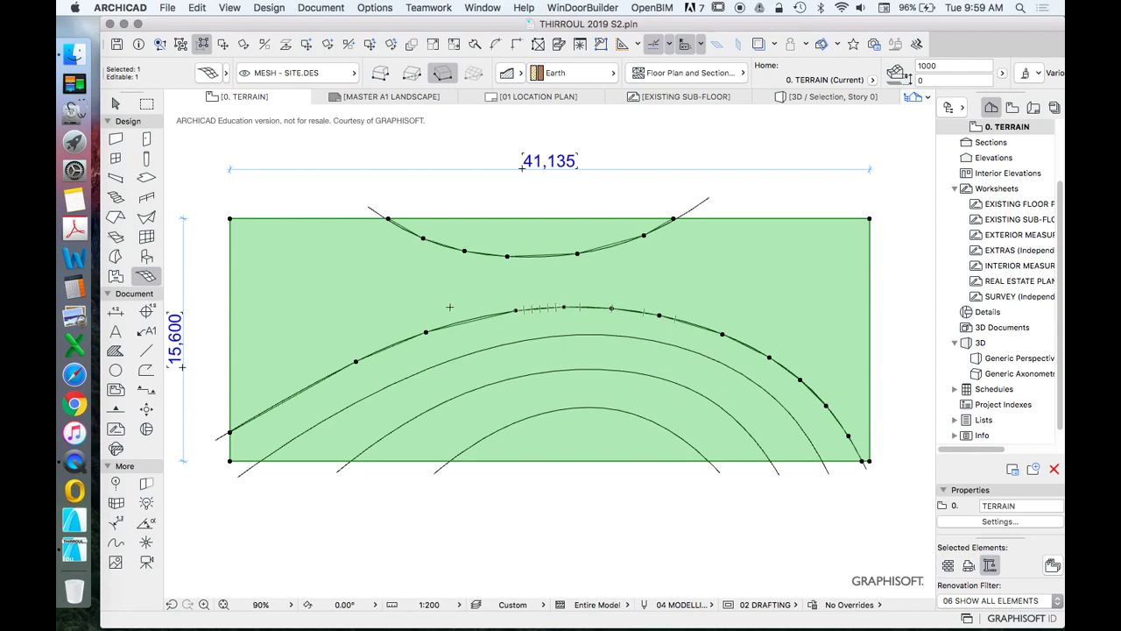
click(374, 8)
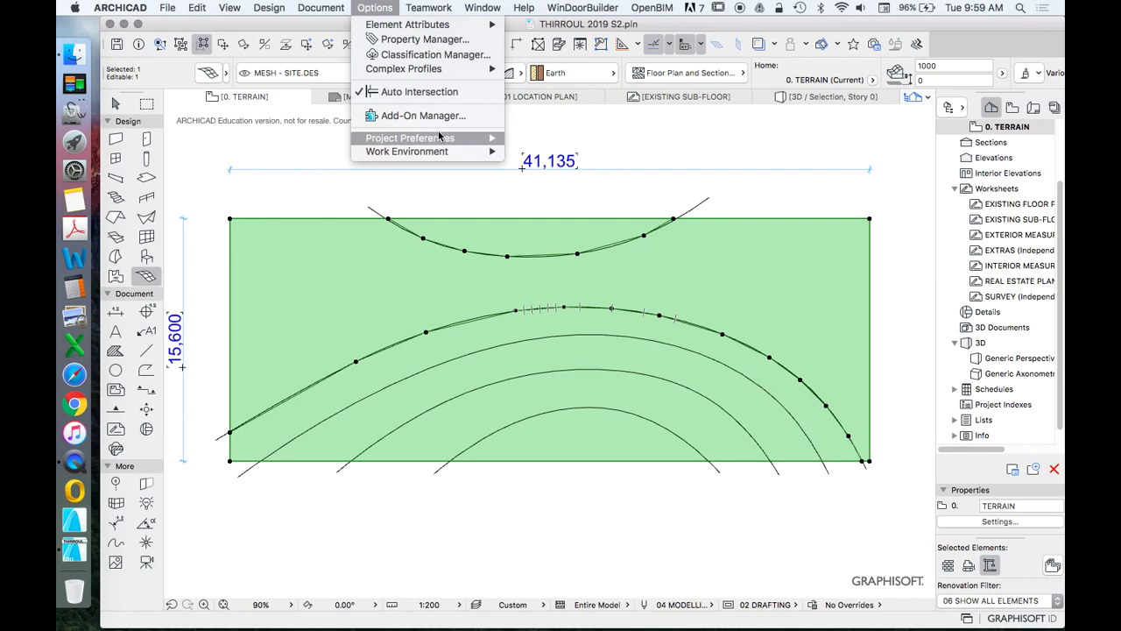
mouse_move(449, 143)
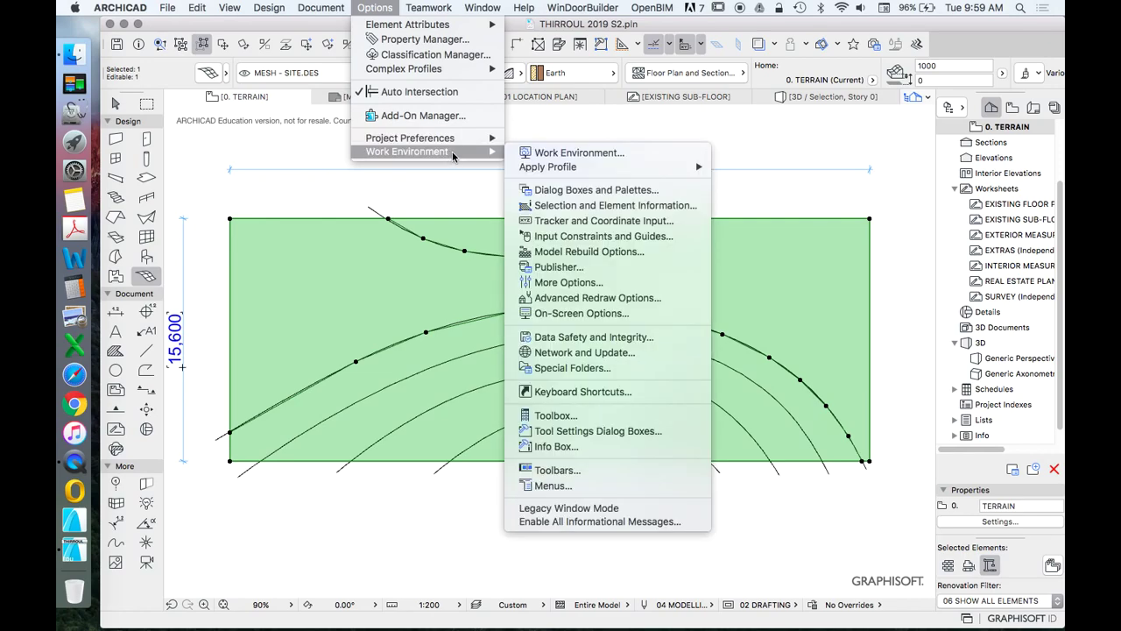
mouse_move(279, 7)
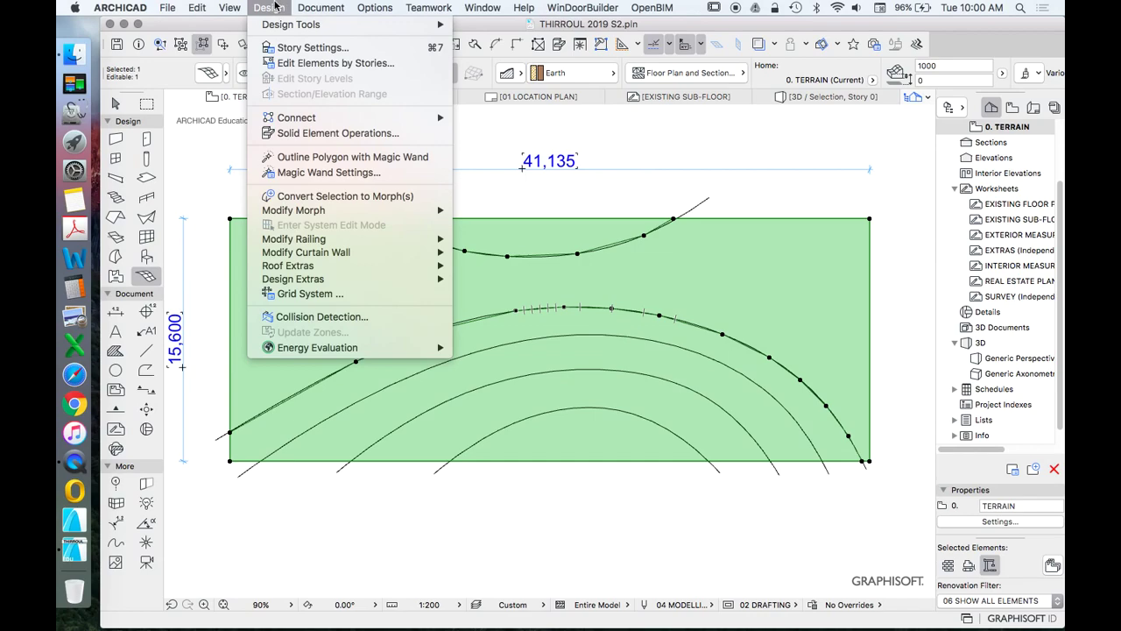
click(302, 173)
drag(565, 171, 521, 202)
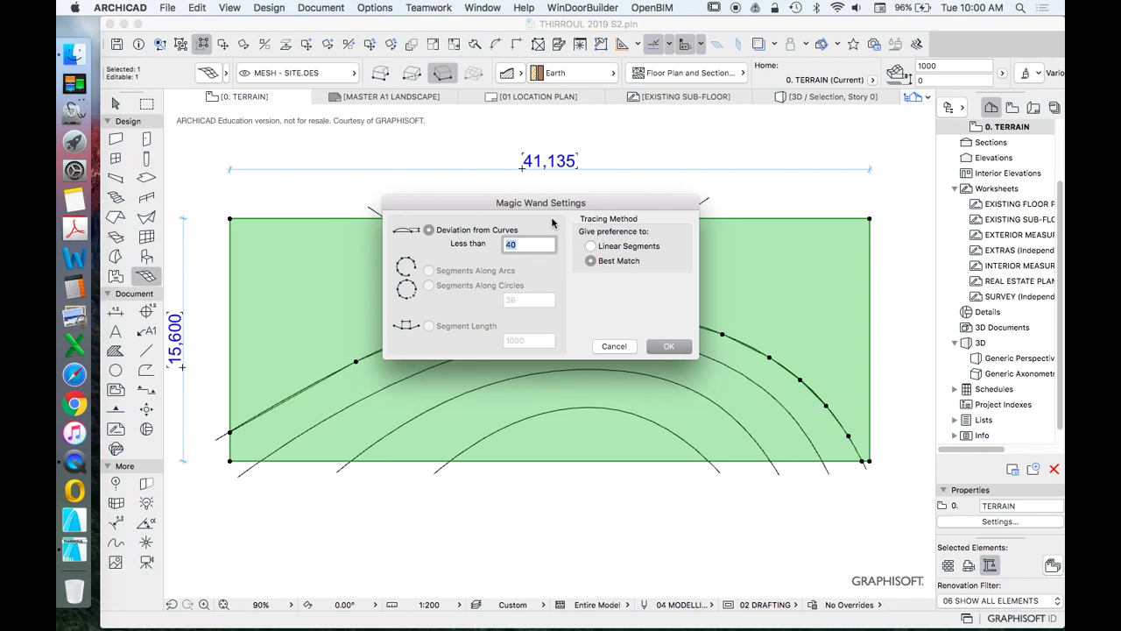
click(608, 246)
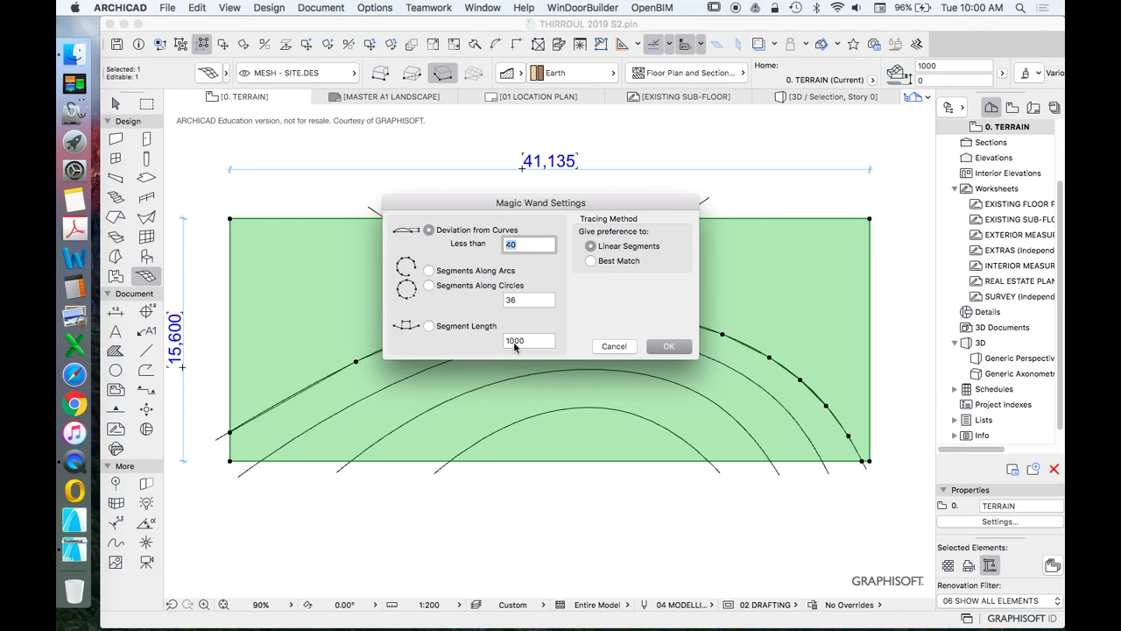
drag(540, 201, 557, 172)
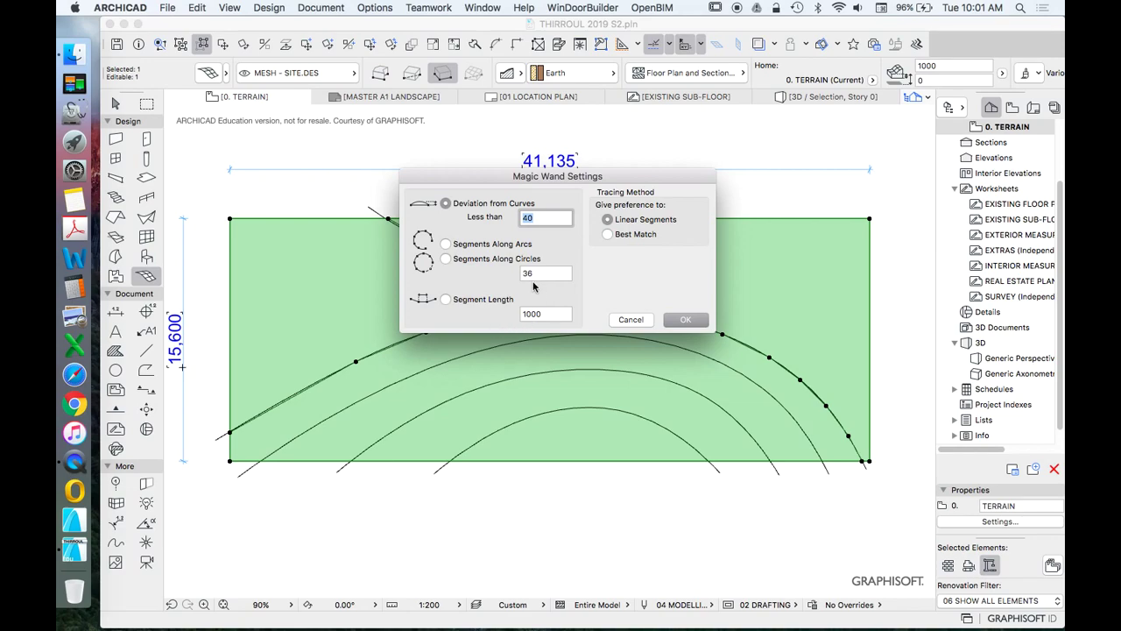
click(613, 234)
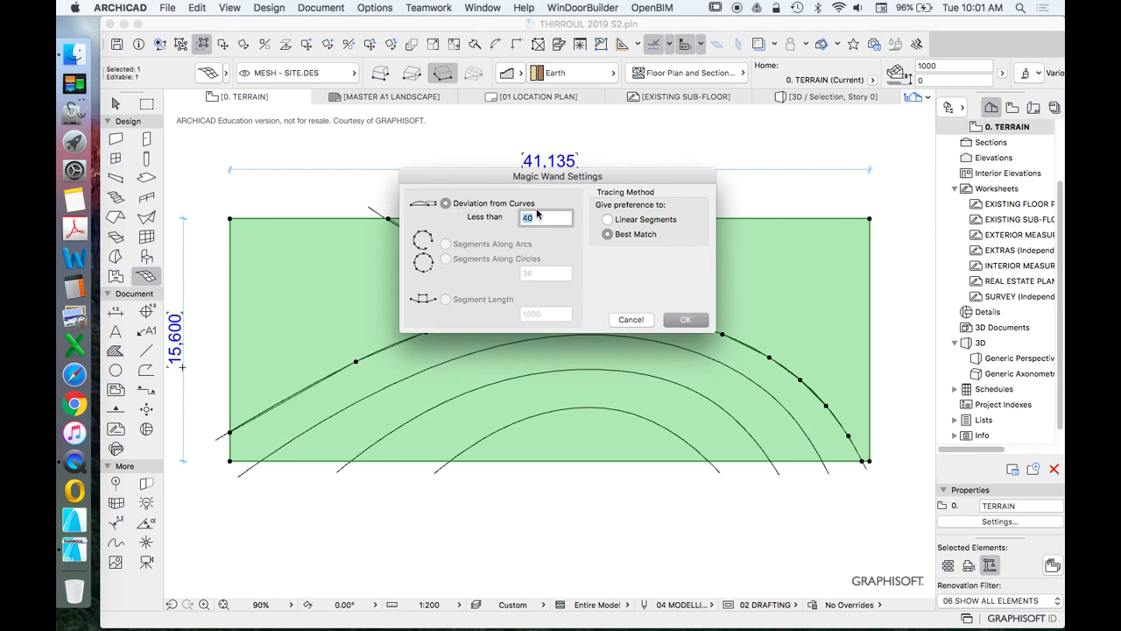
click(691, 320)
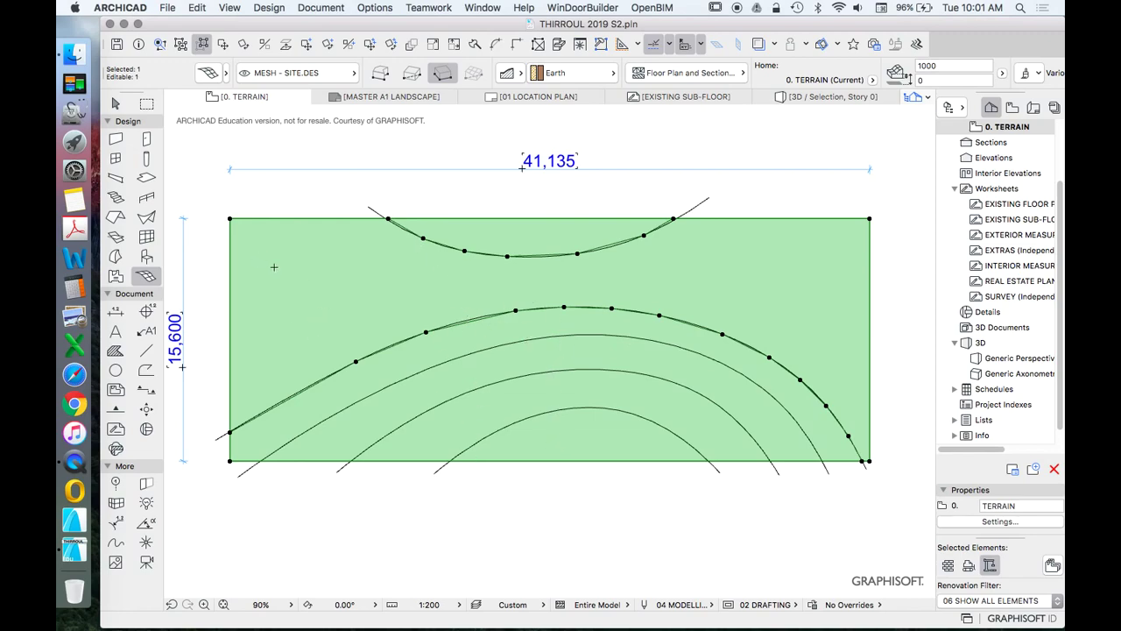
Magic Wand the three remaining lower contour splines one by one to add new points to the site mesh, using Fit to User Ridges
click(514, 343)
click(305, 310)
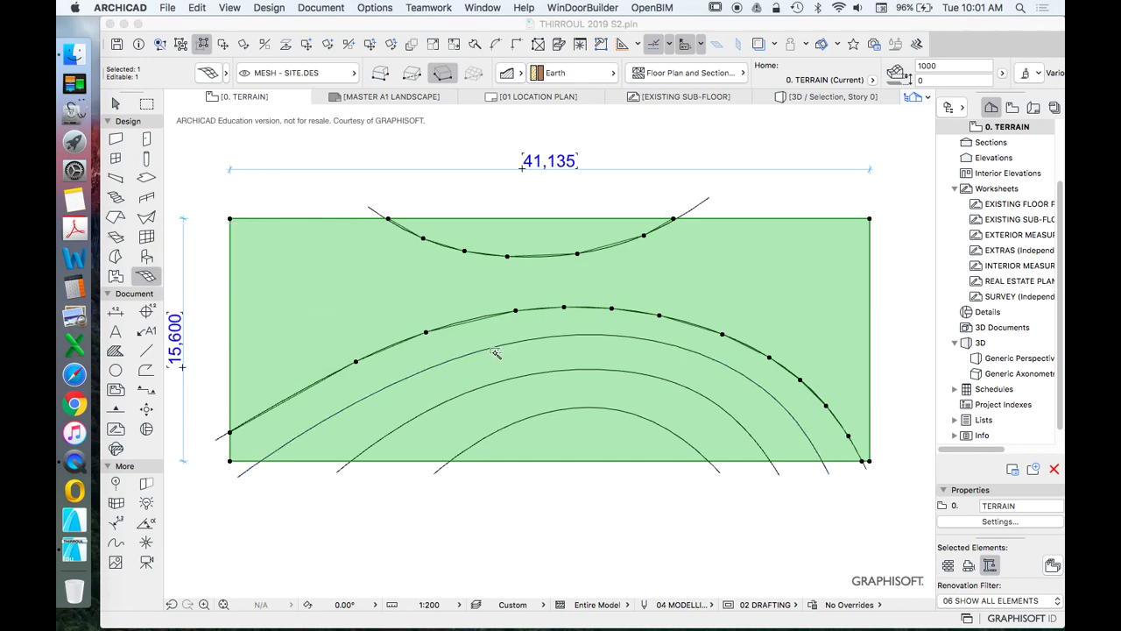
click(545, 375)
click(303, 313)
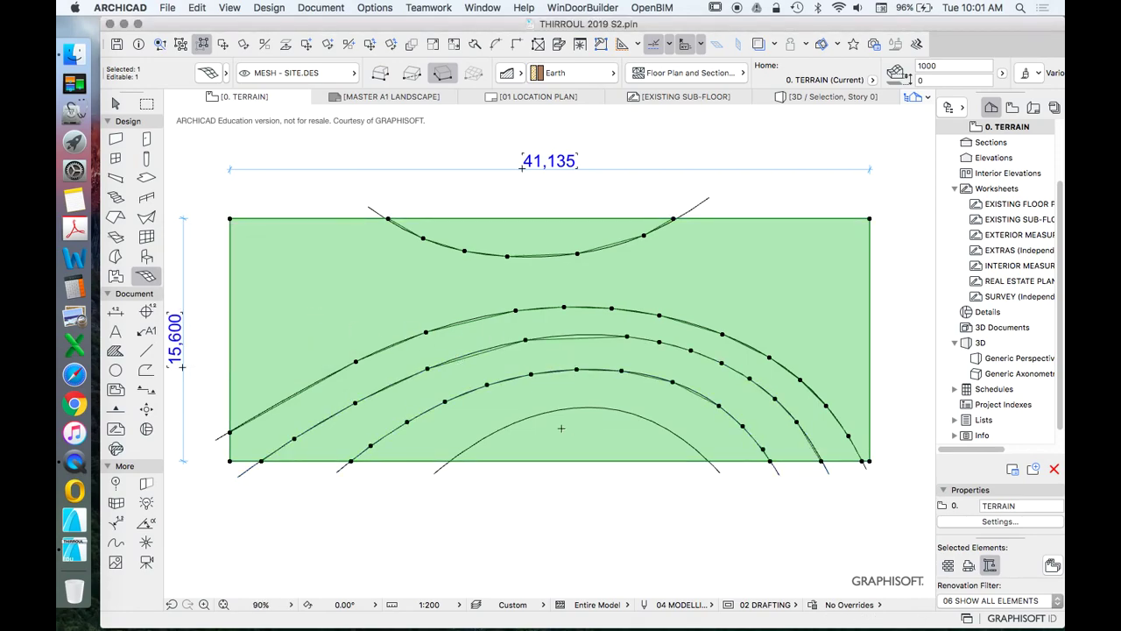
click(557, 412)
click(307, 313)
Deselect and reselect the site mesh to check its new points along all five contours
click(114, 102)
click(248, 194)
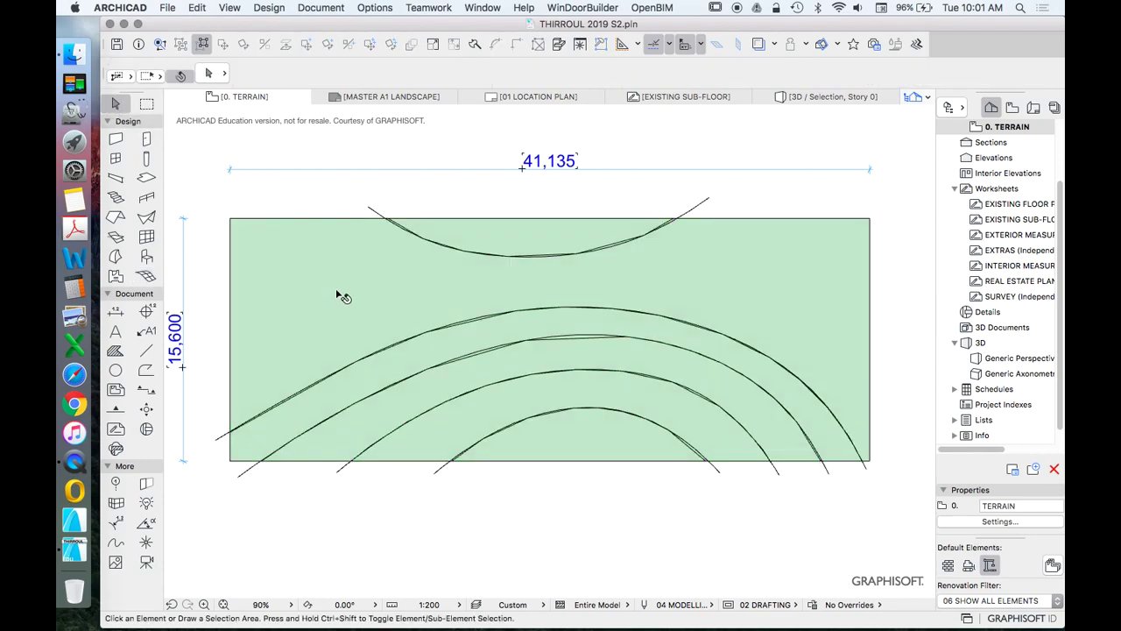
click(292, 246)
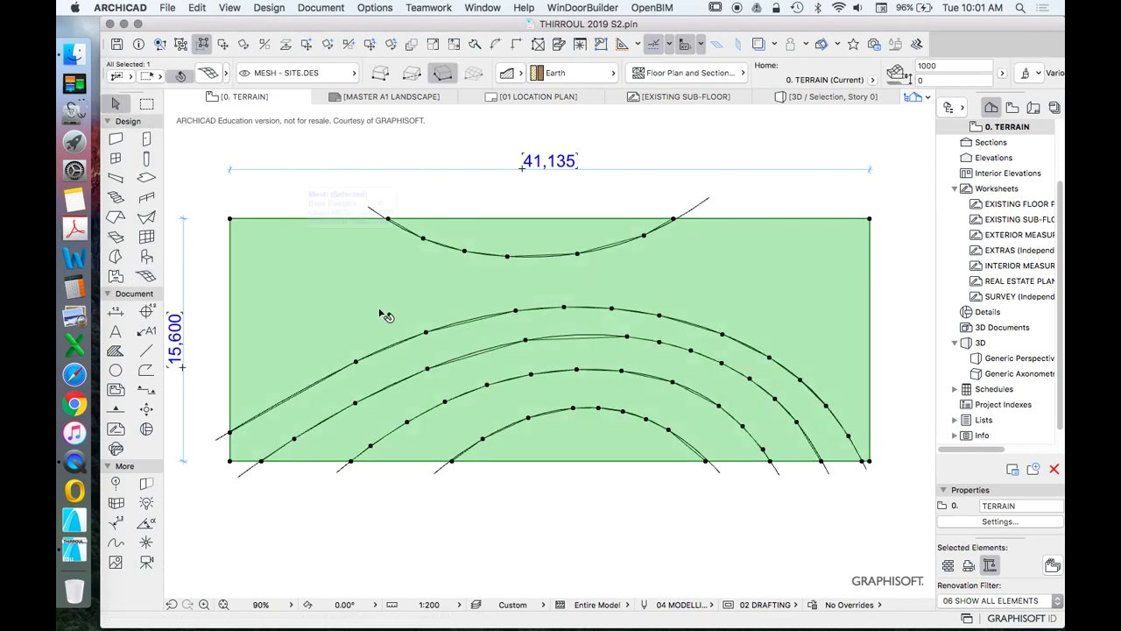
scroll(563, 350, up, 3)
scroll(569, 297, down, 4)
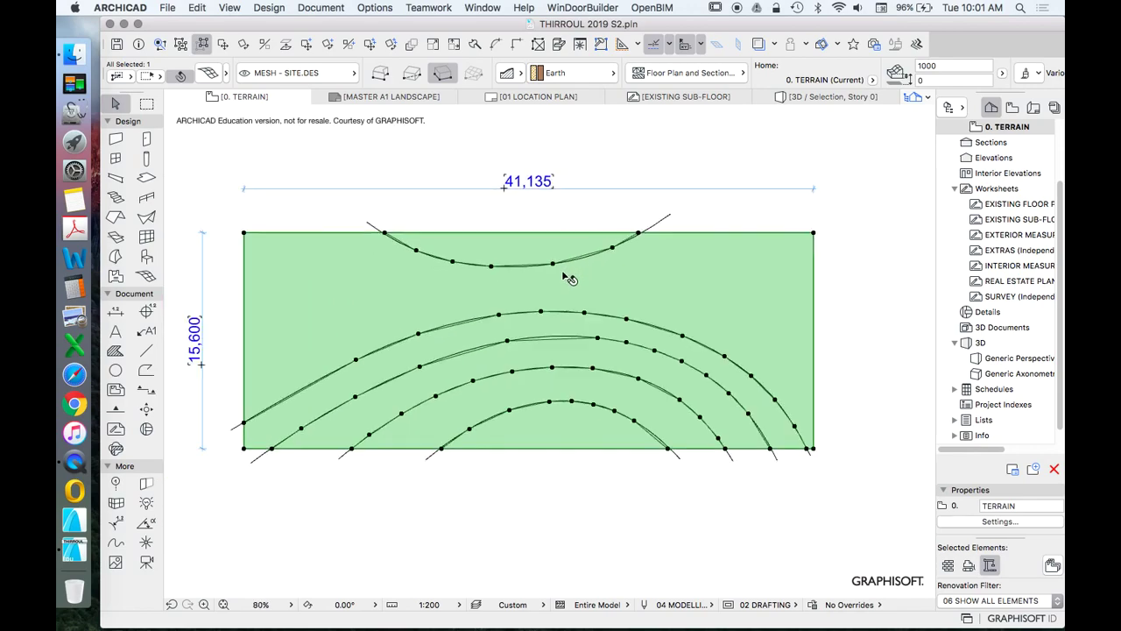
Select the four lower contour splines together with the upper one, group all five, and clear the selection
click(692, 383)
scroll(732, 399, up, 1)
drag(769, 391, 580, 376)
scroll(581, 376, up, 5)
scroll(635, 411, down, 5)
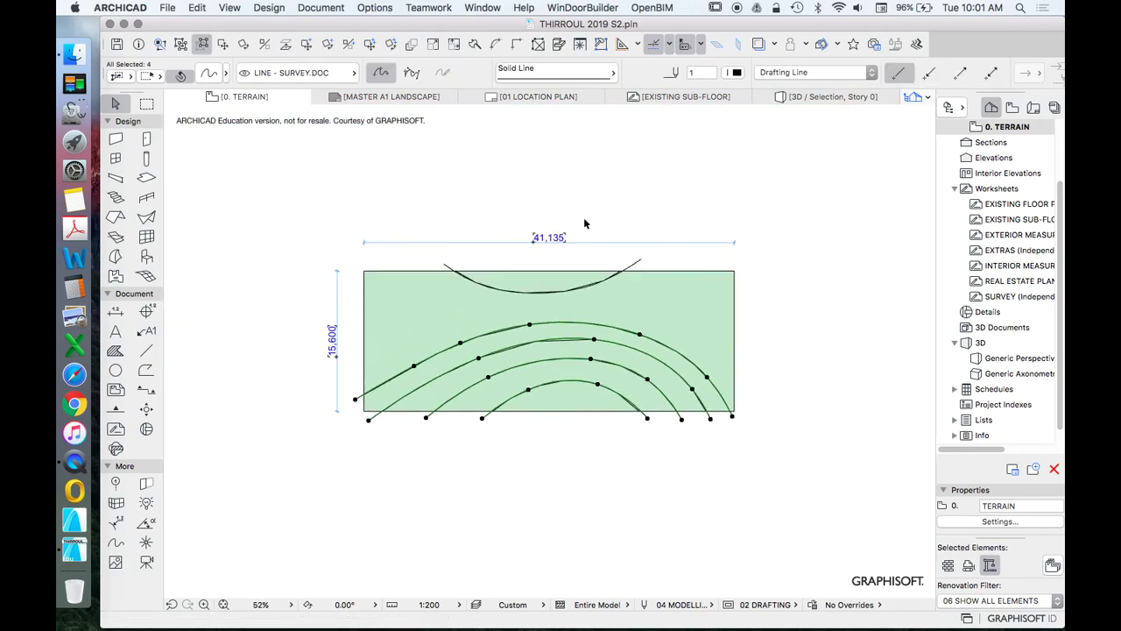
shift+click(639, 267)
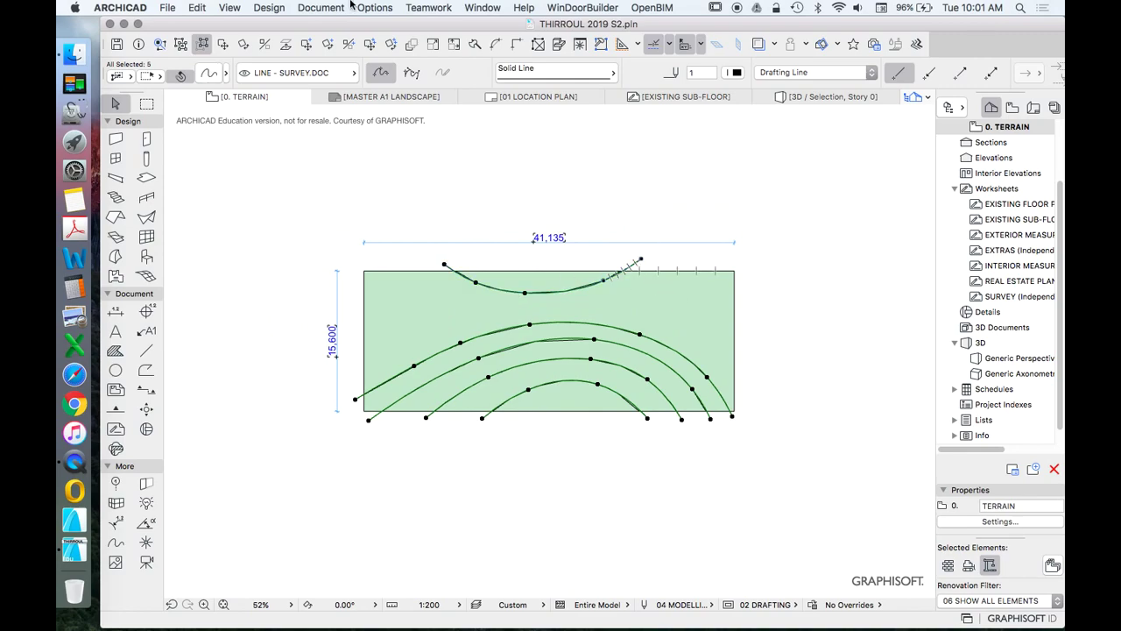
click(197, 8)
mouse_move(357, 206)
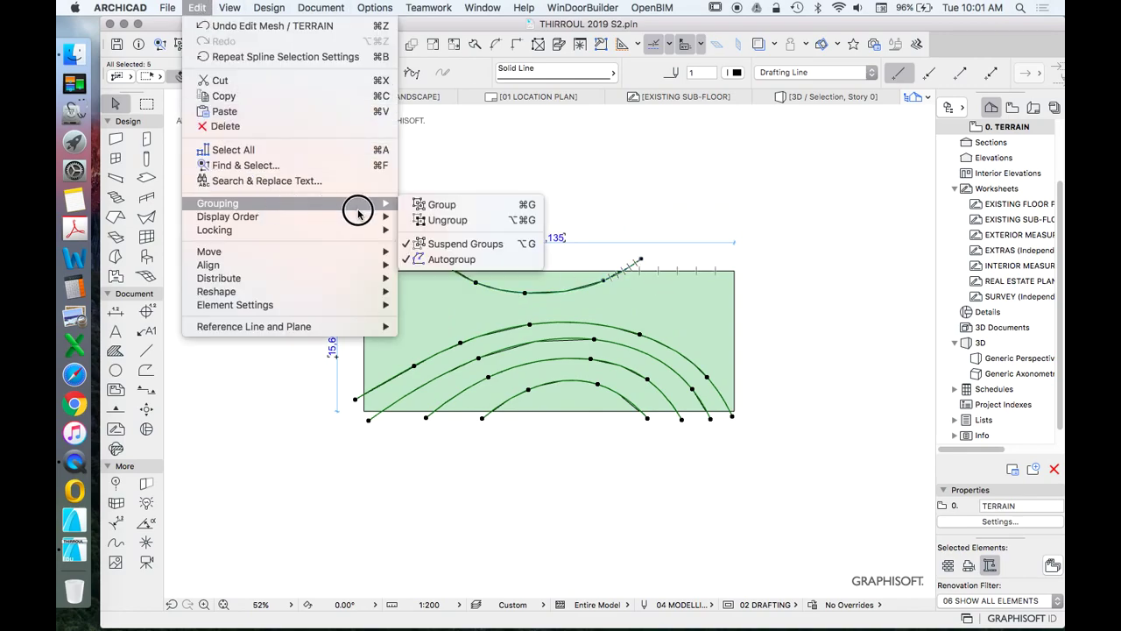
click(438, 210)
click(200, 8)
mouse_move(277, 206)
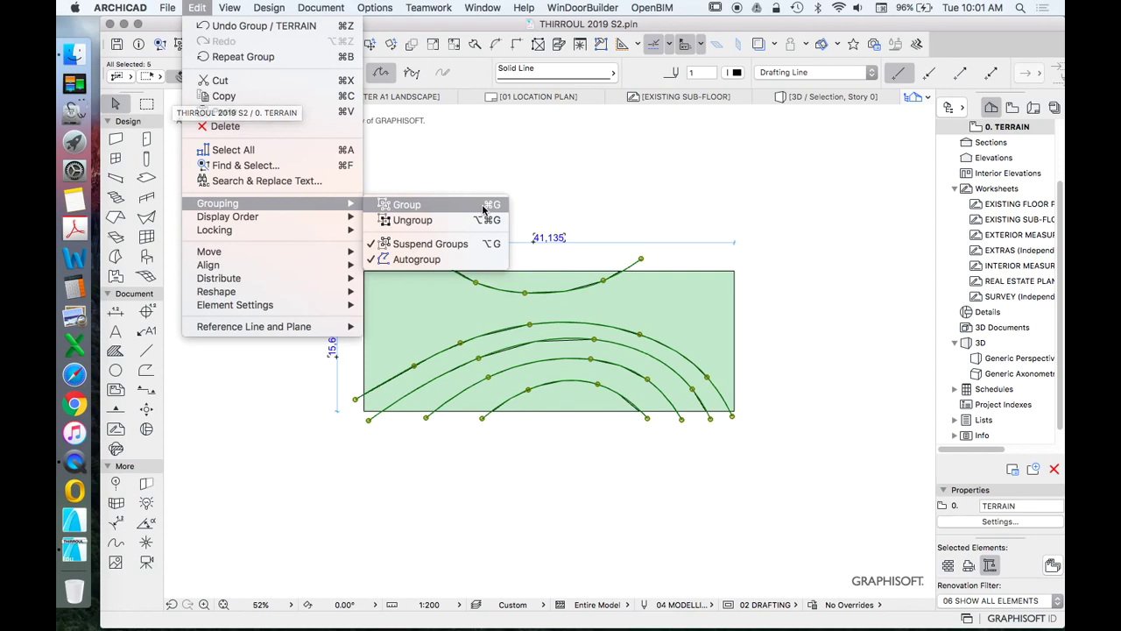
click(593, 181)
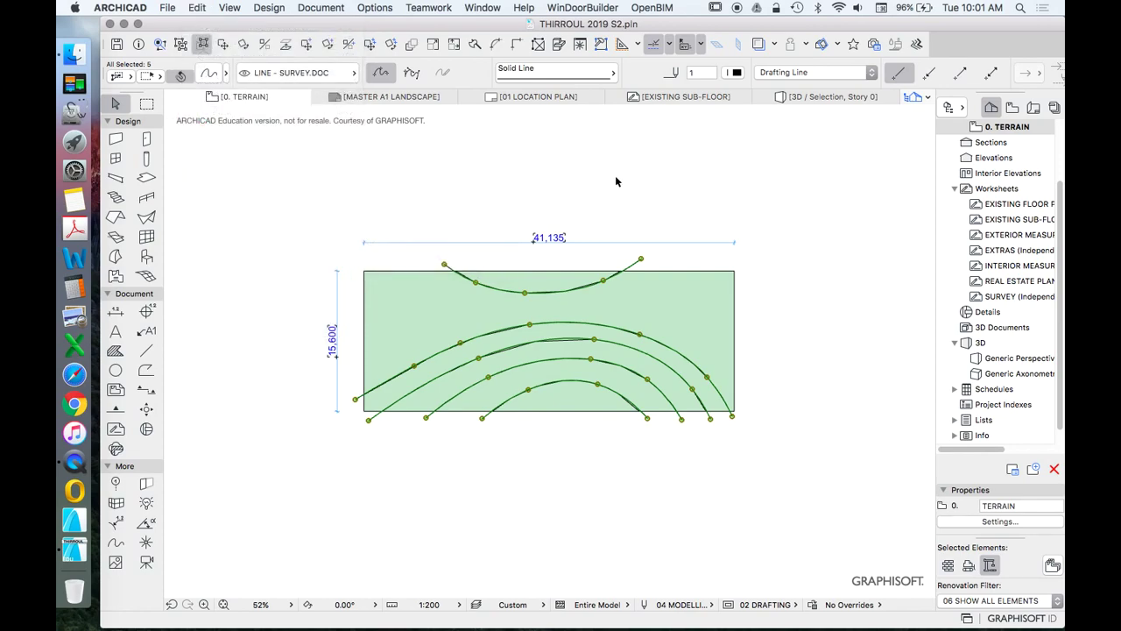
key(Escape)
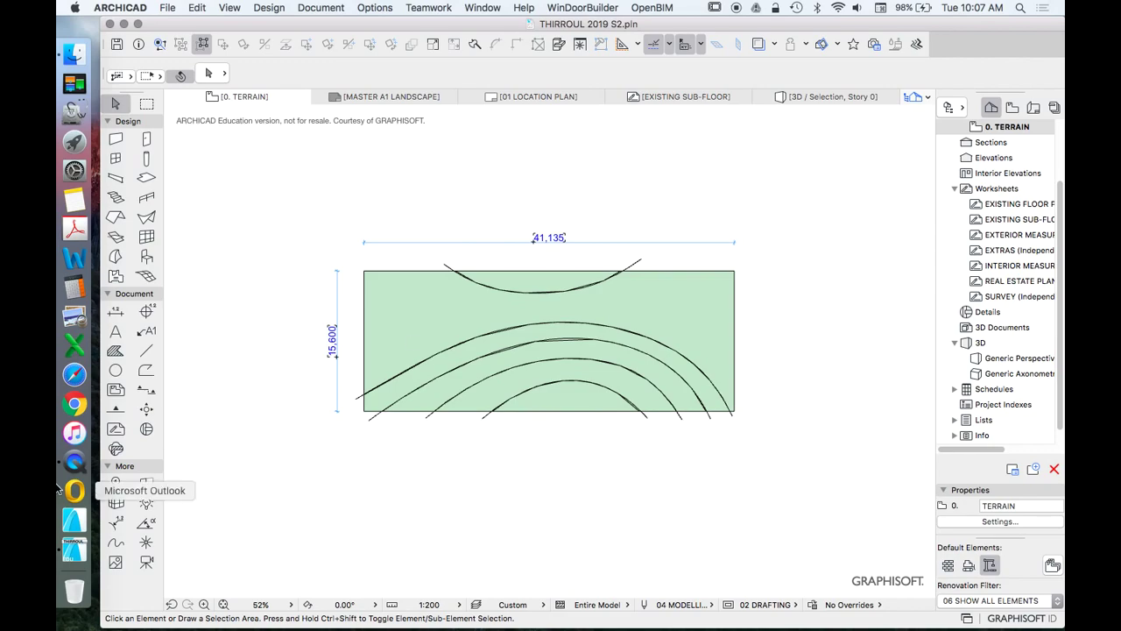
Activate the Arrow tool and set its selection method to Partial Elements
click(116, 138)
click(116, 103)
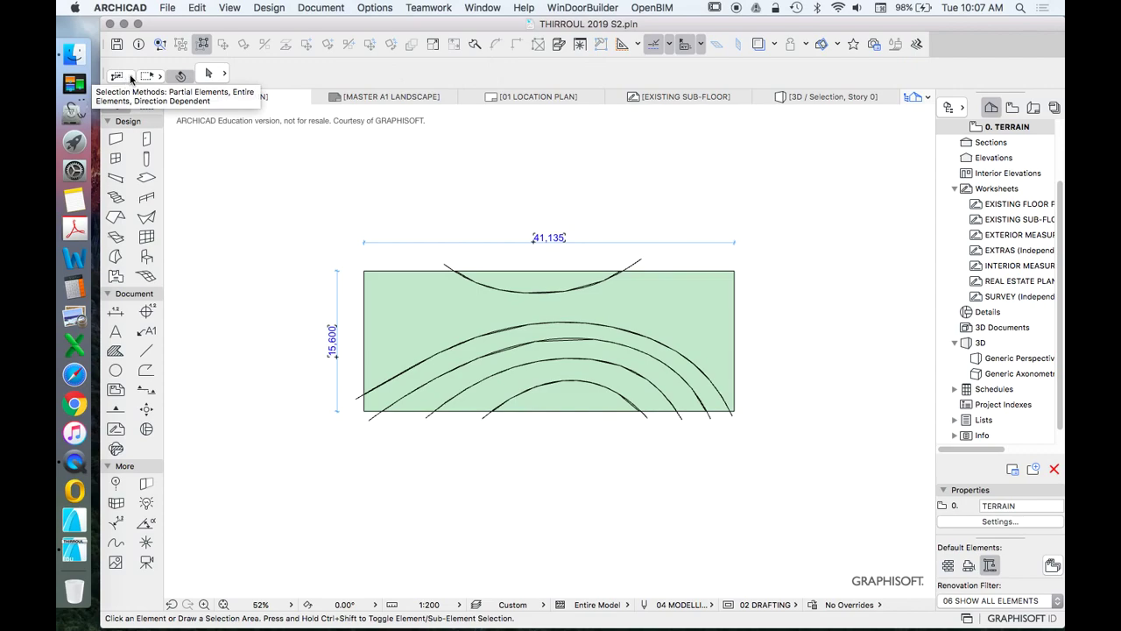
click(129, 78)
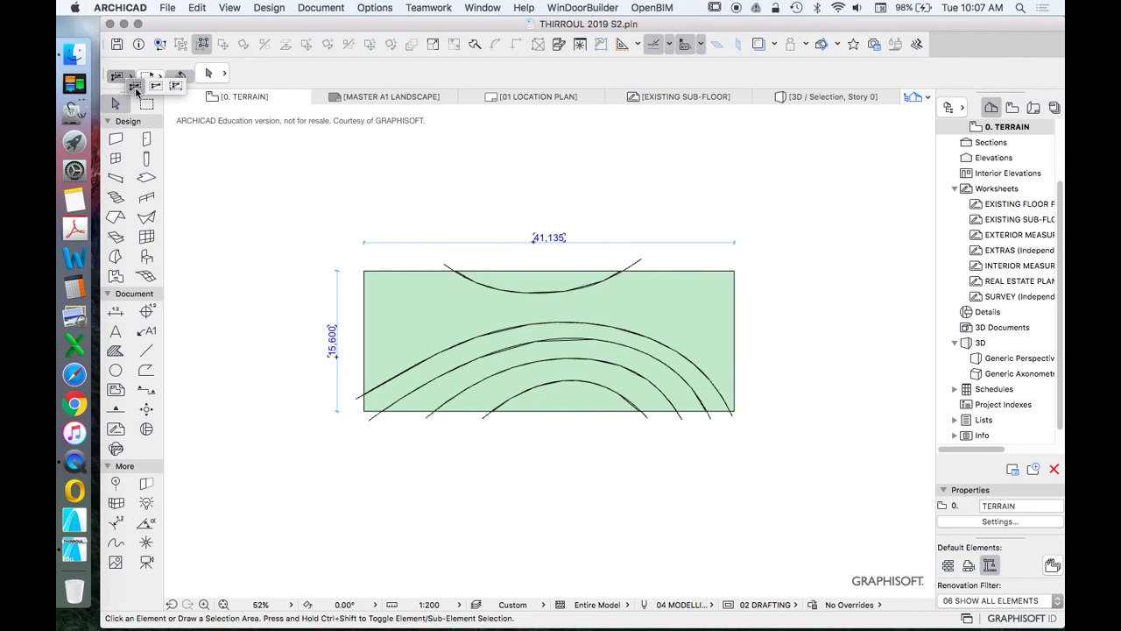
click(136, 87)
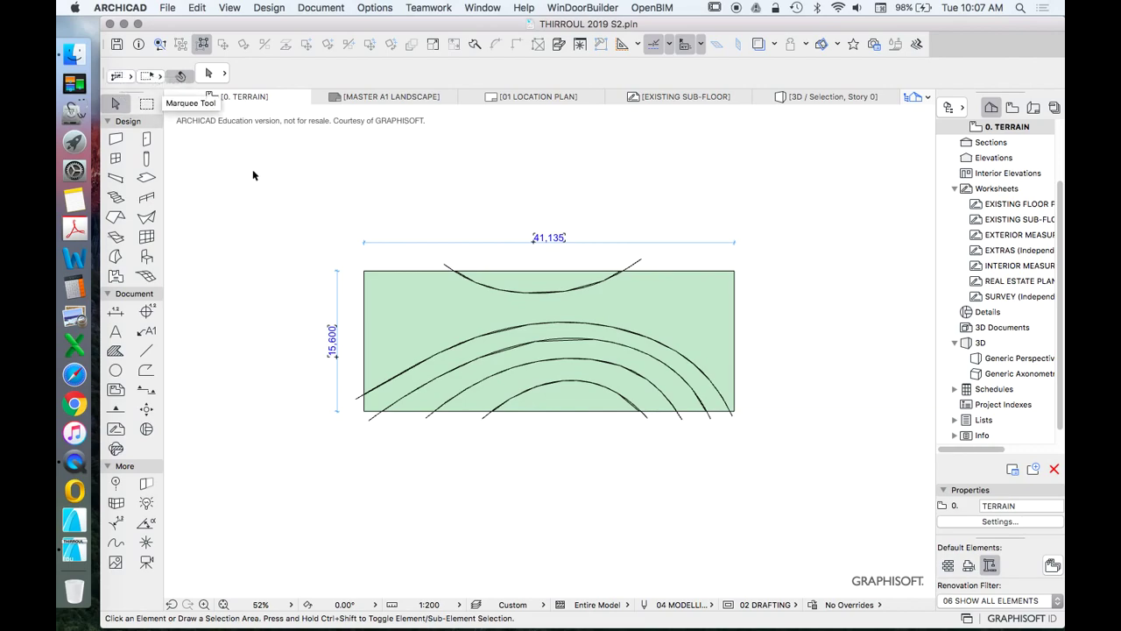
Try the Partial Elements method with a selection rectangle around the mesh's upper-left corner, then clear the selection
click(353, 257)
click(398, 302)
click(308, 220)
Set the selection method to Entire Elements and test it with rectangles at the mesh's corner and around the whole site
click(118, 79)
click(147, 84)
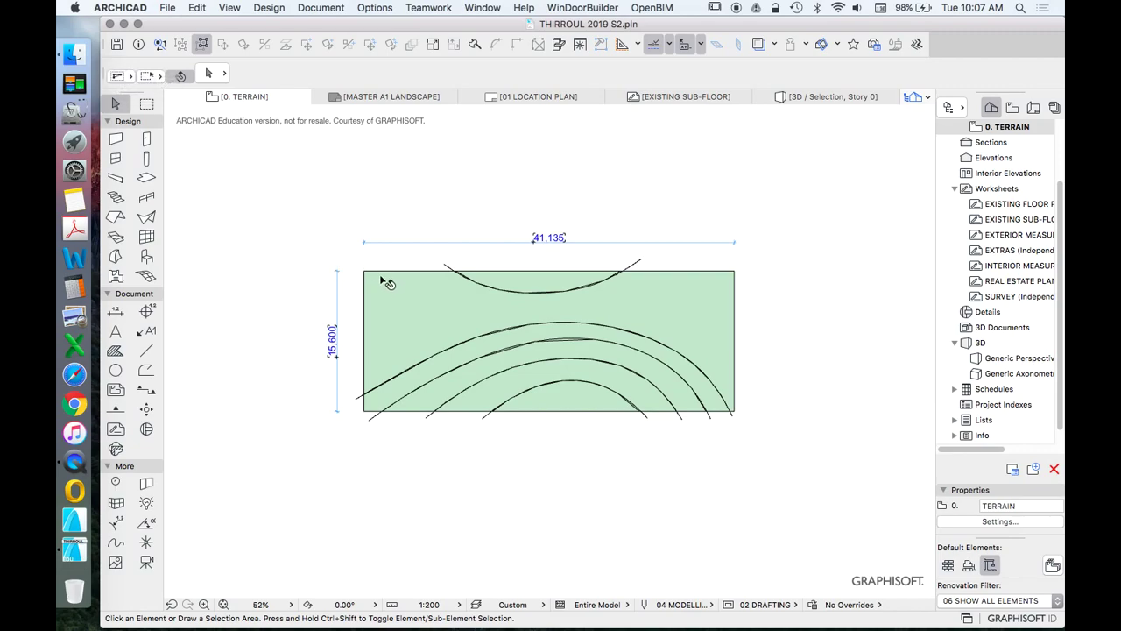
click(371, 290)
click(751, 420)
click(755, 439)
click(338, 248)
Set the selection method to Direction-dependent and test it with left-to-right rectangles over the mesh's upper-left corner
click(118, 76)
click(171, 84)
click(349, 255)
click(408, 293)
click(345, 259)
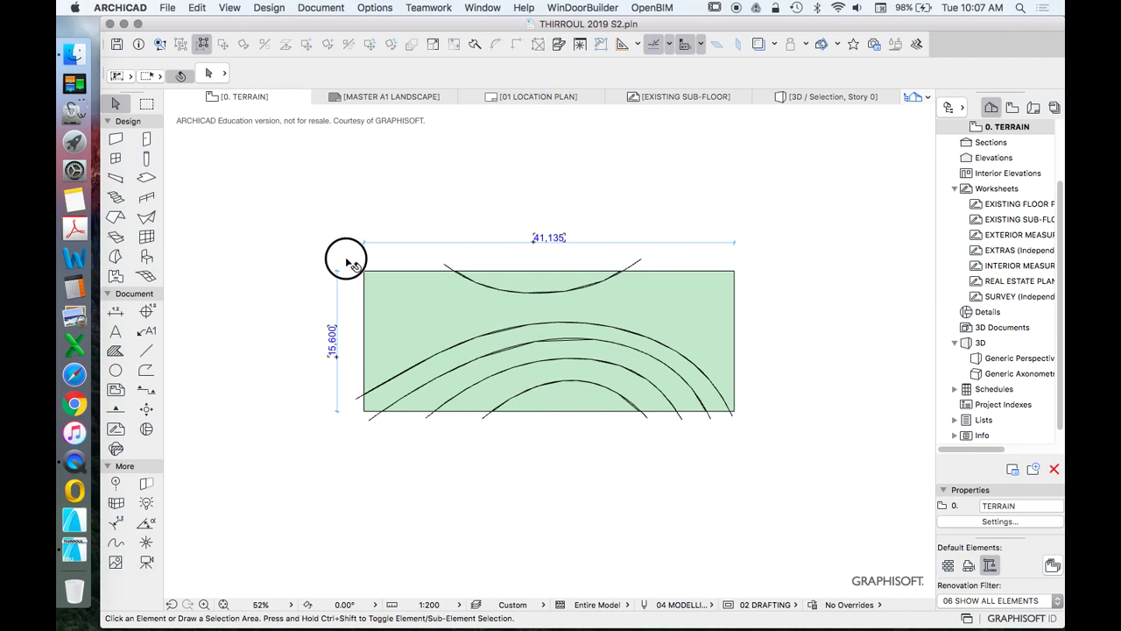
click(387, 296)
Select the mesh with a right-to-left rectangle at its upper-right corner, clear the selection, and restore the Partial Elements method
click(768, 292)
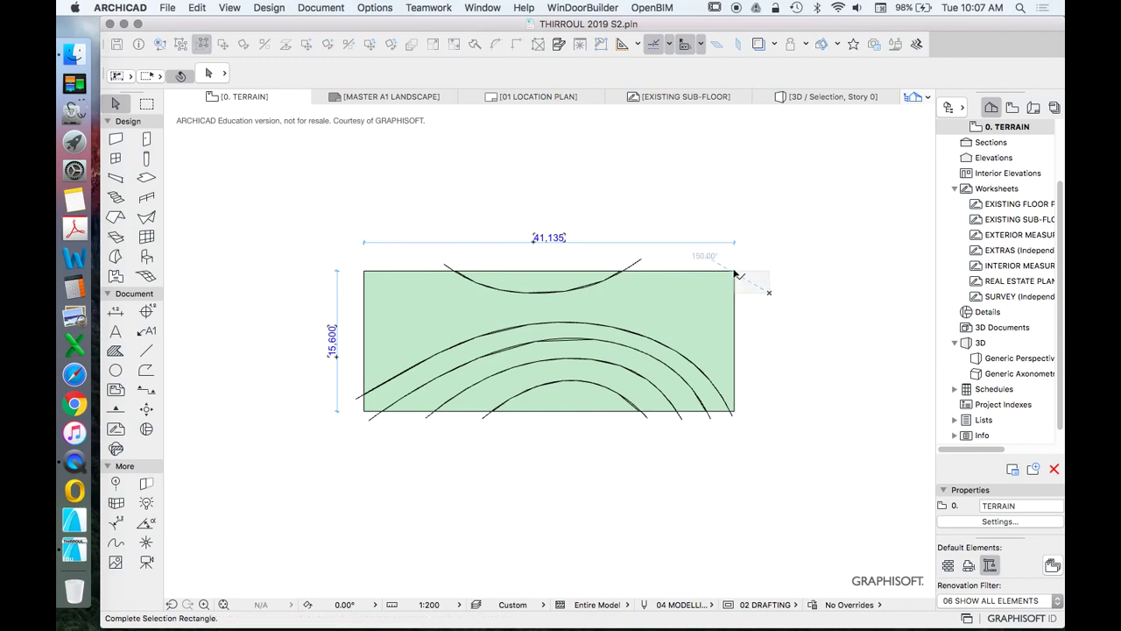
click(723, 263)
click(627, 326)
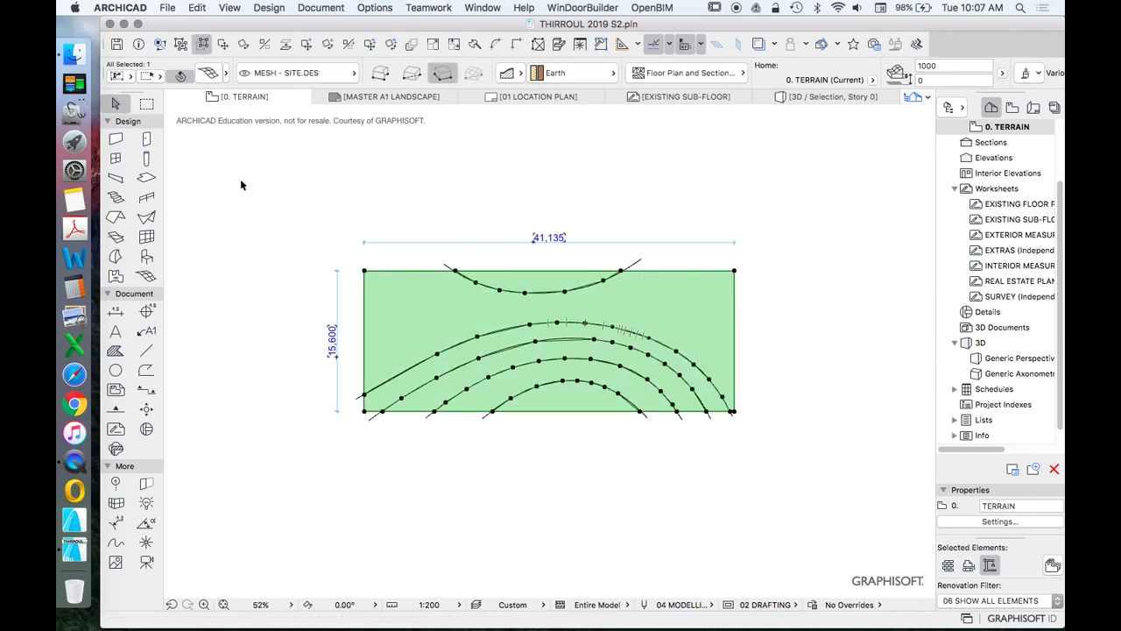
key(Escape)
click(116, 77)
click(119, 79)
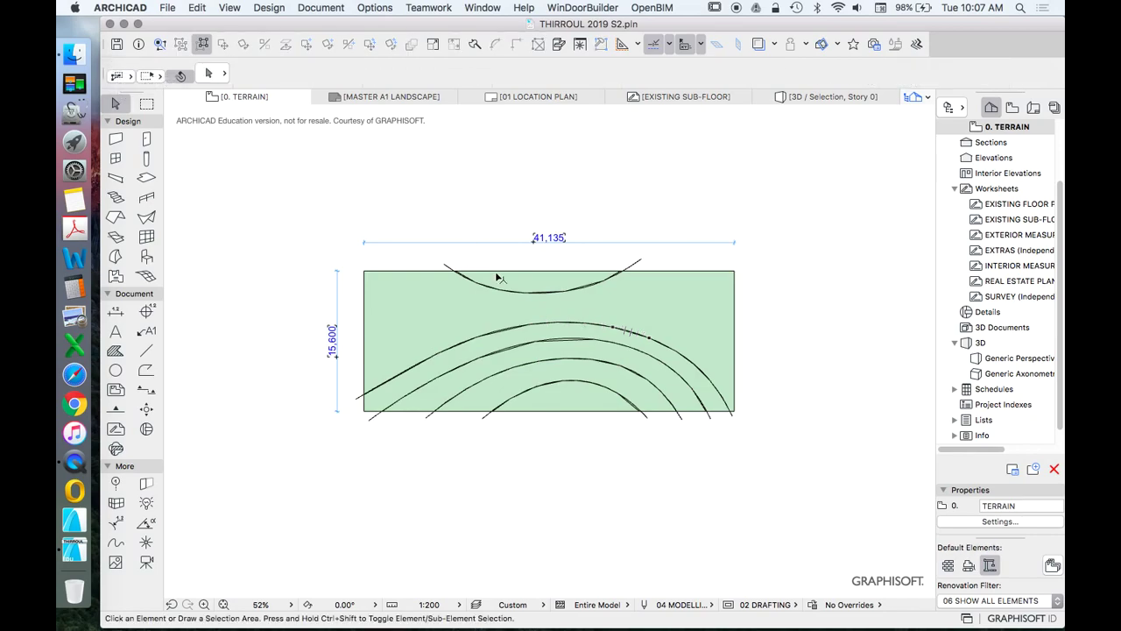
scroll(493, 283, down, 2)
scroll(540, 294, up, 2)
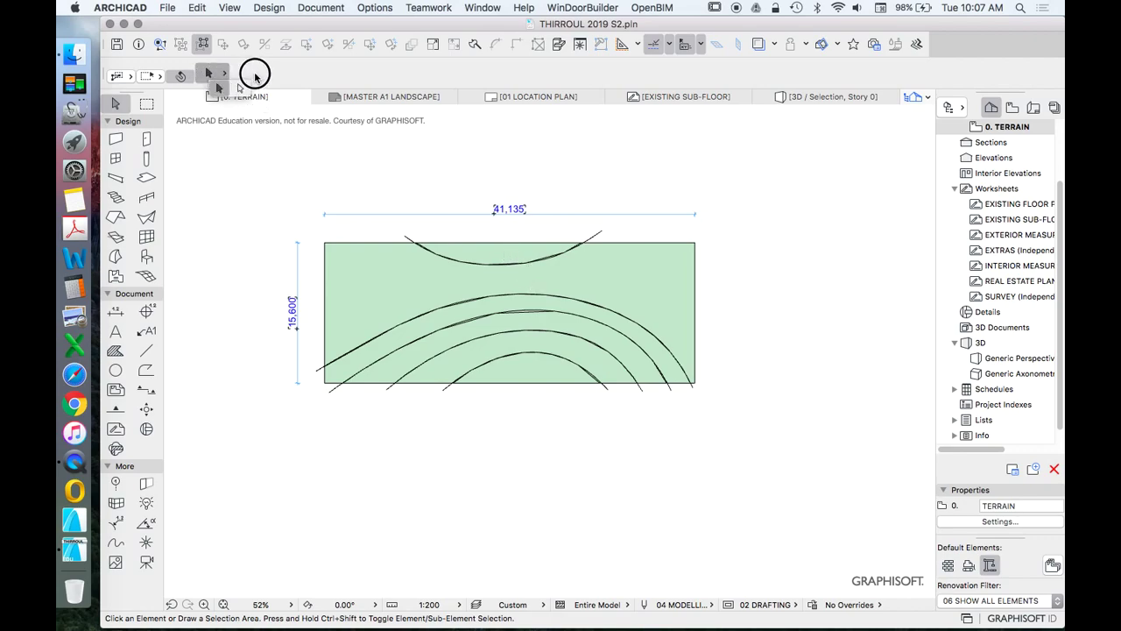
click(209, 74)
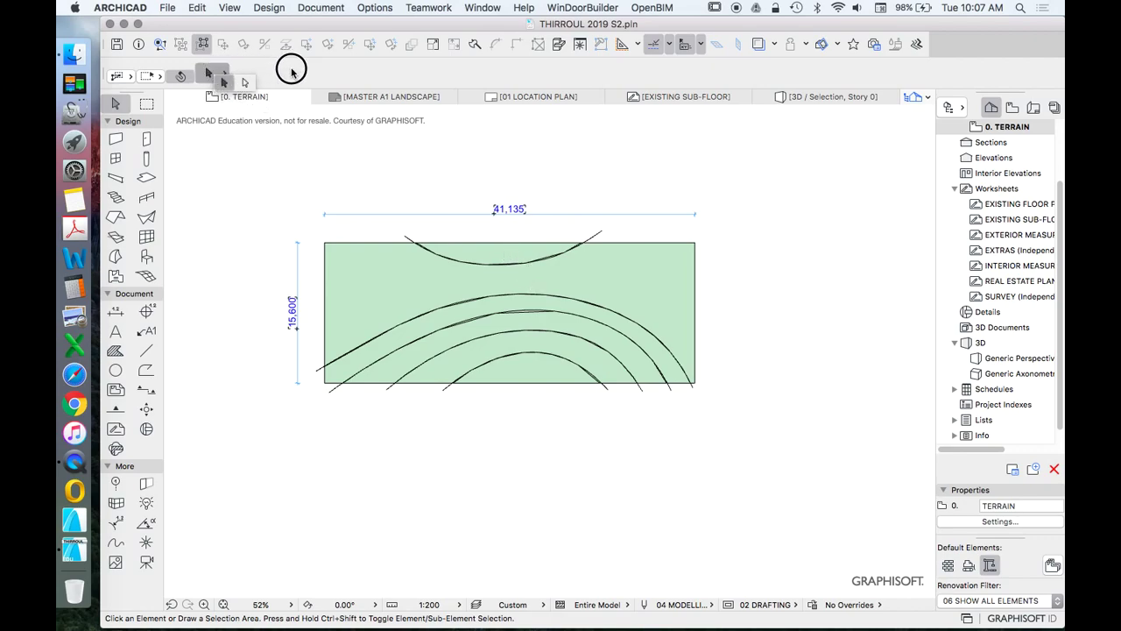
click(210, 75)
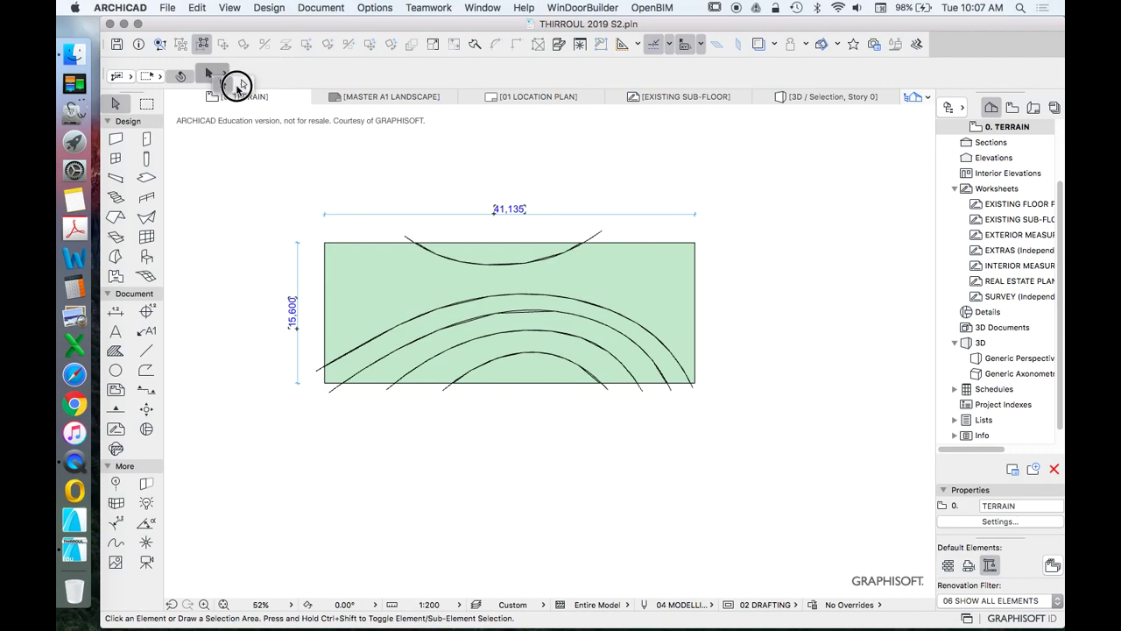
click(328, 80)
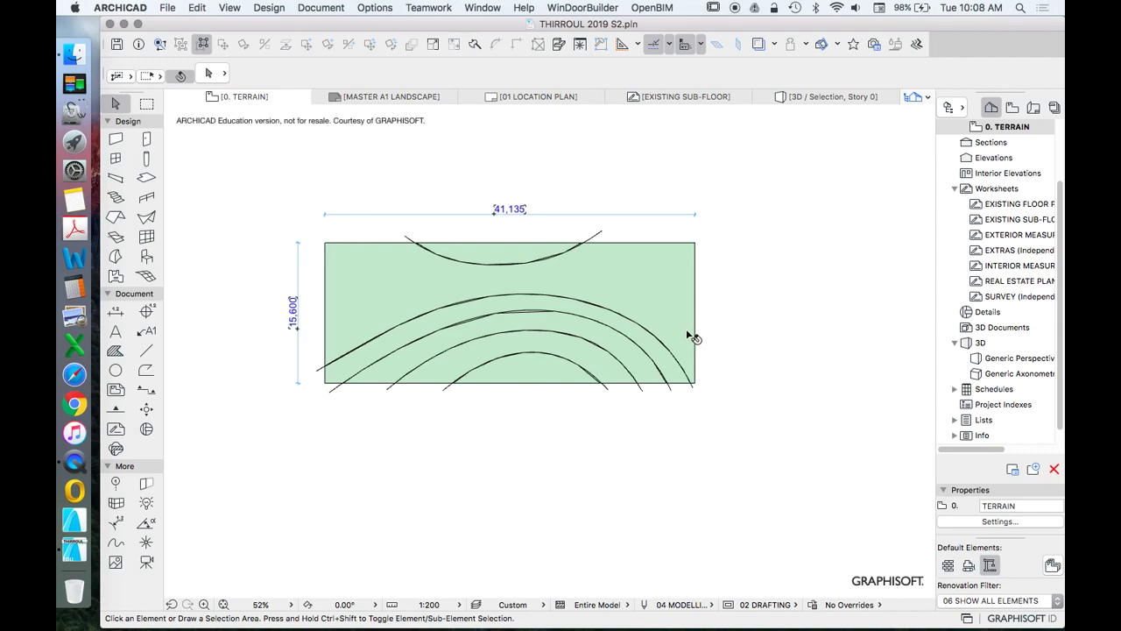
Select the site mesh near its lower edge, then clear the selection
scroll(691, 336, down, 3)
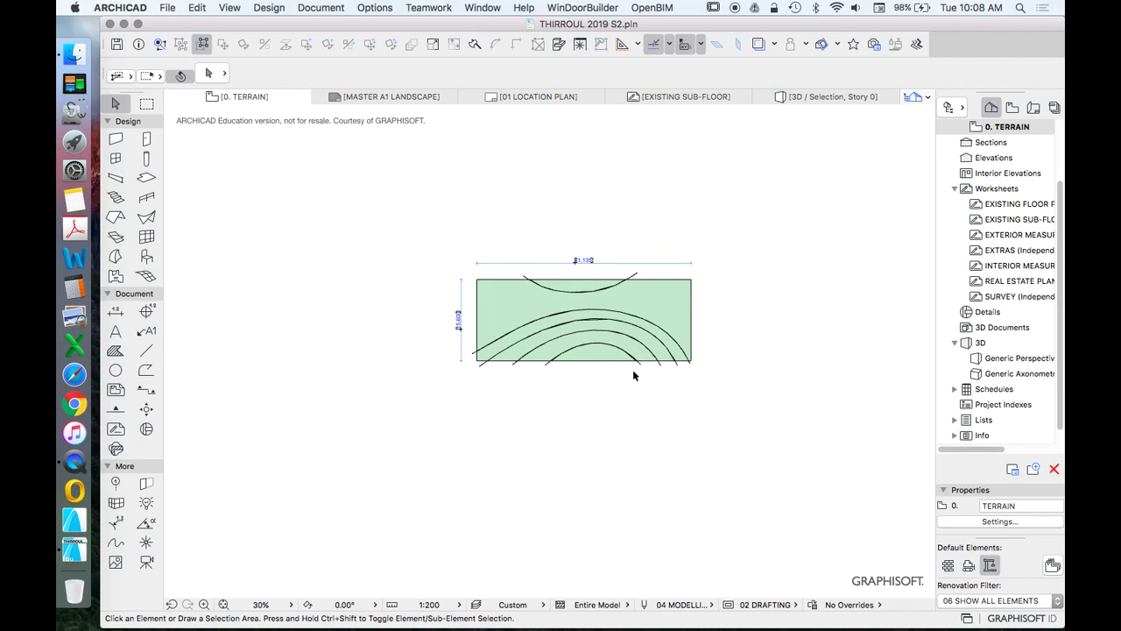
scroll(598, 375, up, 2)
click(605, 360)
scroll(581, 303, down, 2)
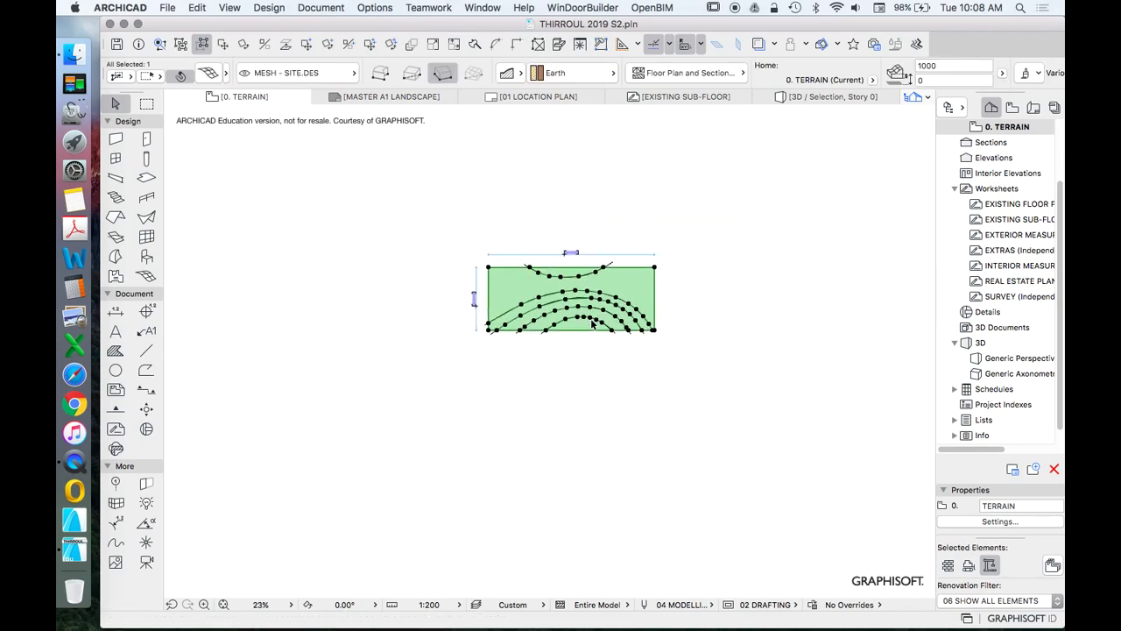
scroll(569, 307, up, 3)
click(718, 392)
scroll(578, 312, up, 1)
scroll(576, 311, up, 1)
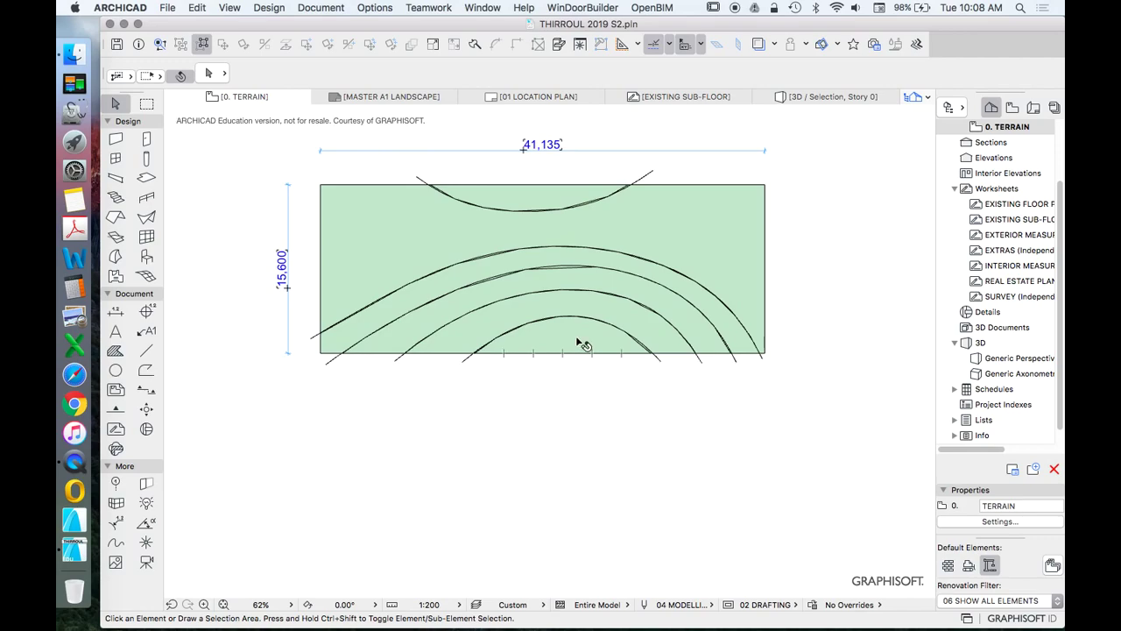
Select the site mesh by its surface below the lowest contour and show only the selection in 3D
click(575, 336)
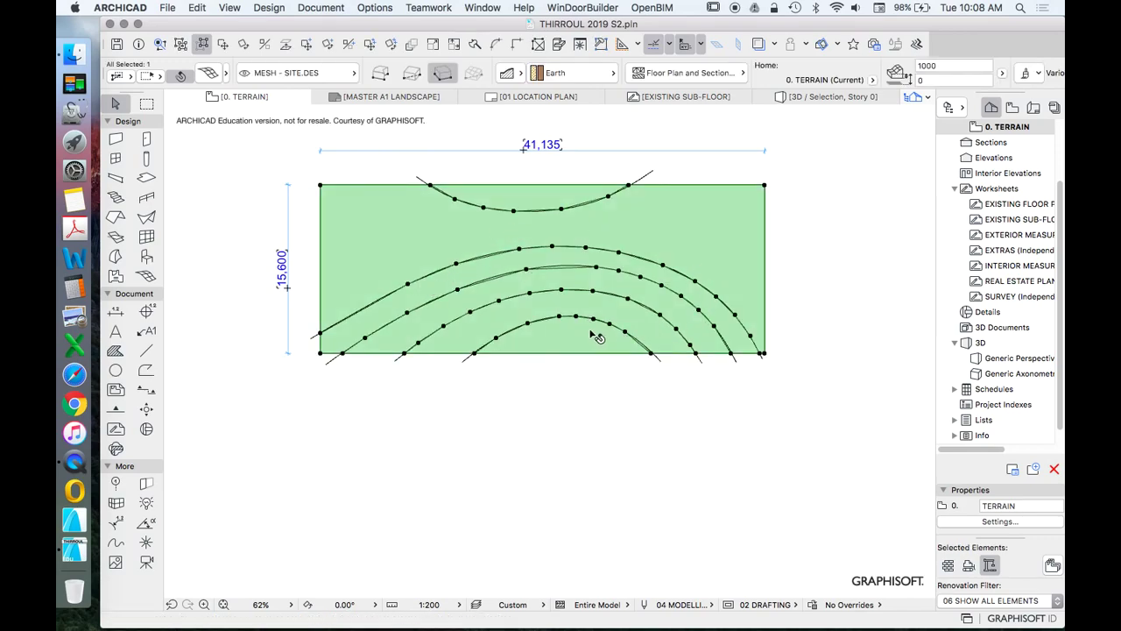
scroll(596, 334, down, 1)
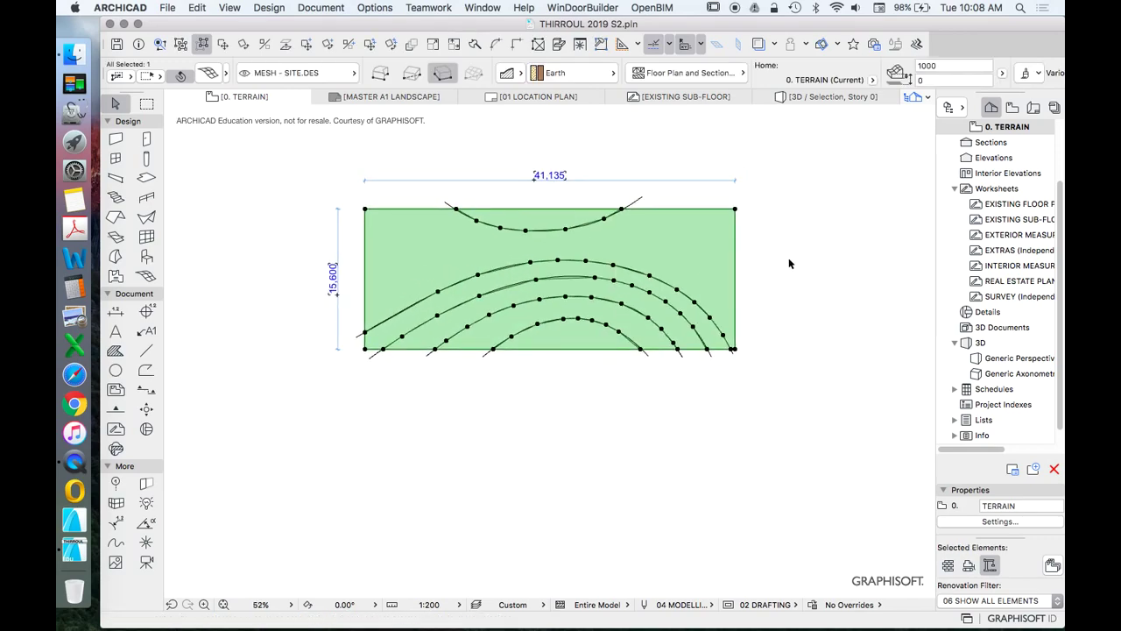
right_click(795, 260)
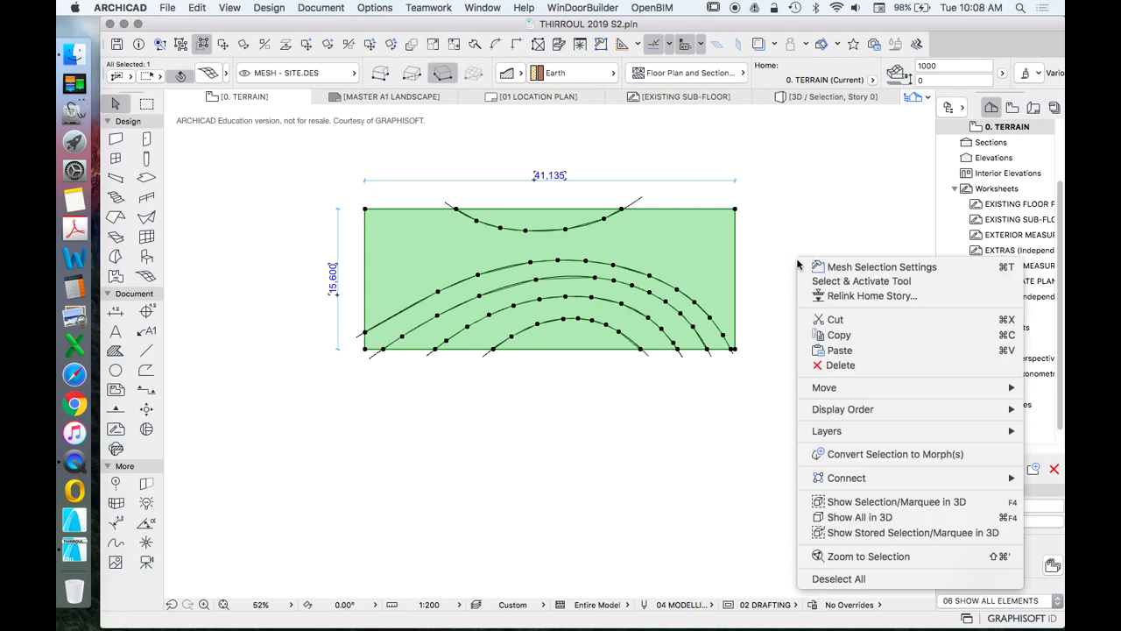
click(862, 507)
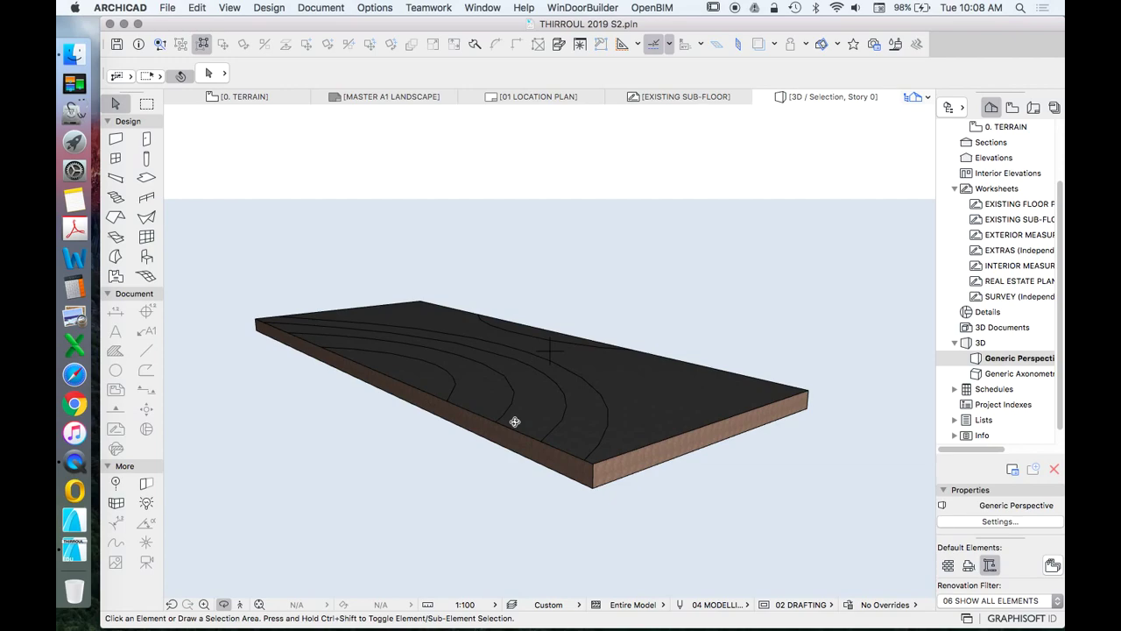
Orbit around the mesh in 3D, selecting and deselecting it to examine its contour ridges and points
shift+middle_drag(513, 421, 552, 405)
shift+middle_drag(665, 400, 633, 428)
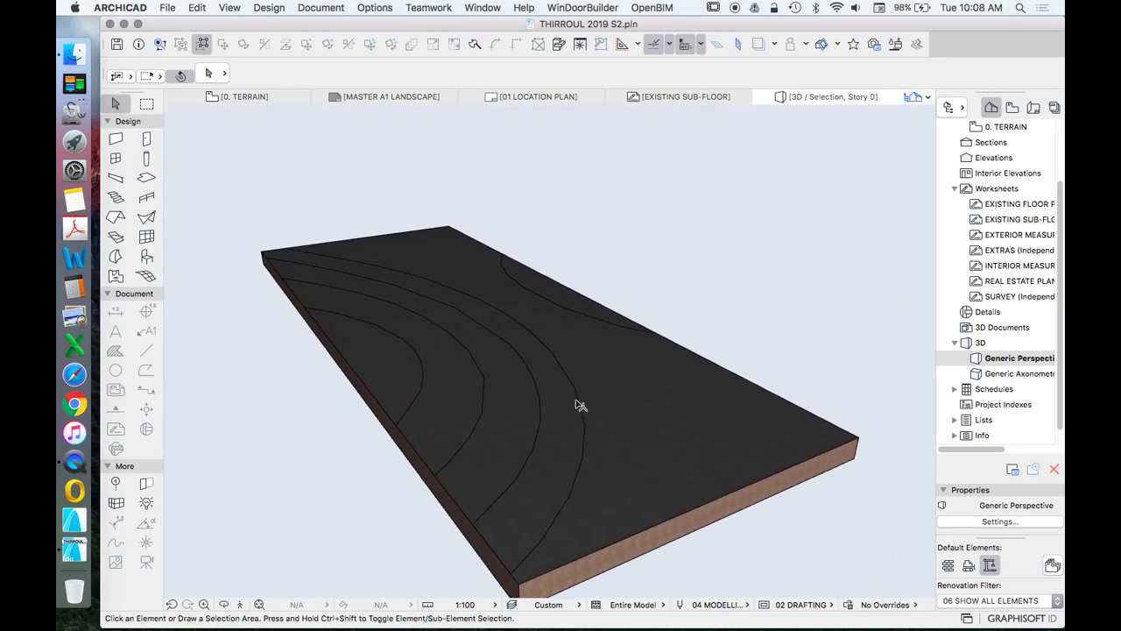
click(592, 394)
shift+middle_drag(483, 383, 561, 316)
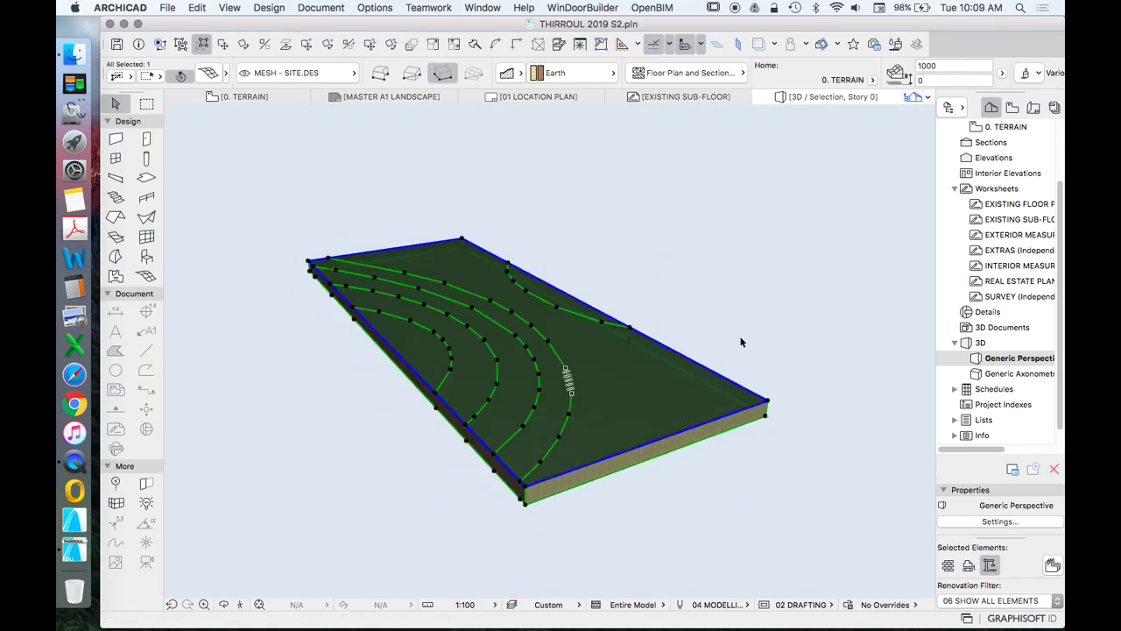
click(749, 320)
click(223, 604)
drag(546, 504, 594, 492)
Return to the 0. TERRAIN floor plan and clear the mesh selection
scroll(1030, 386, up, 3)
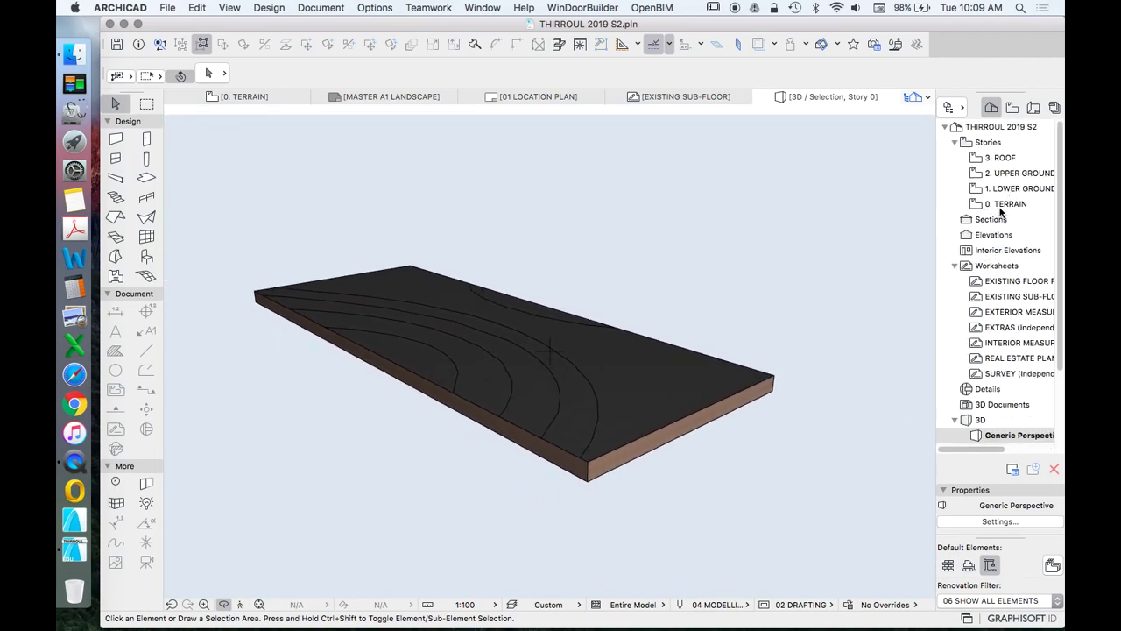
click(993, 205)
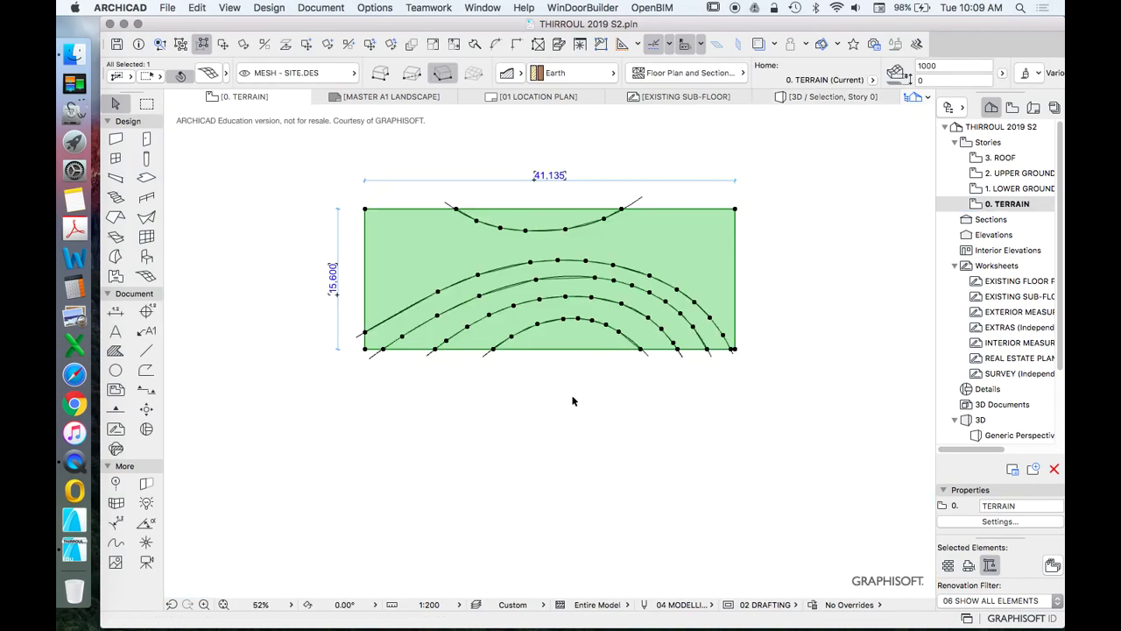
click(572, 401)
Examine the contour splines against the mesh ridge lines across the site plan, briefly selecting and deselecting the mesh
scroll(584, 218, up, 3)
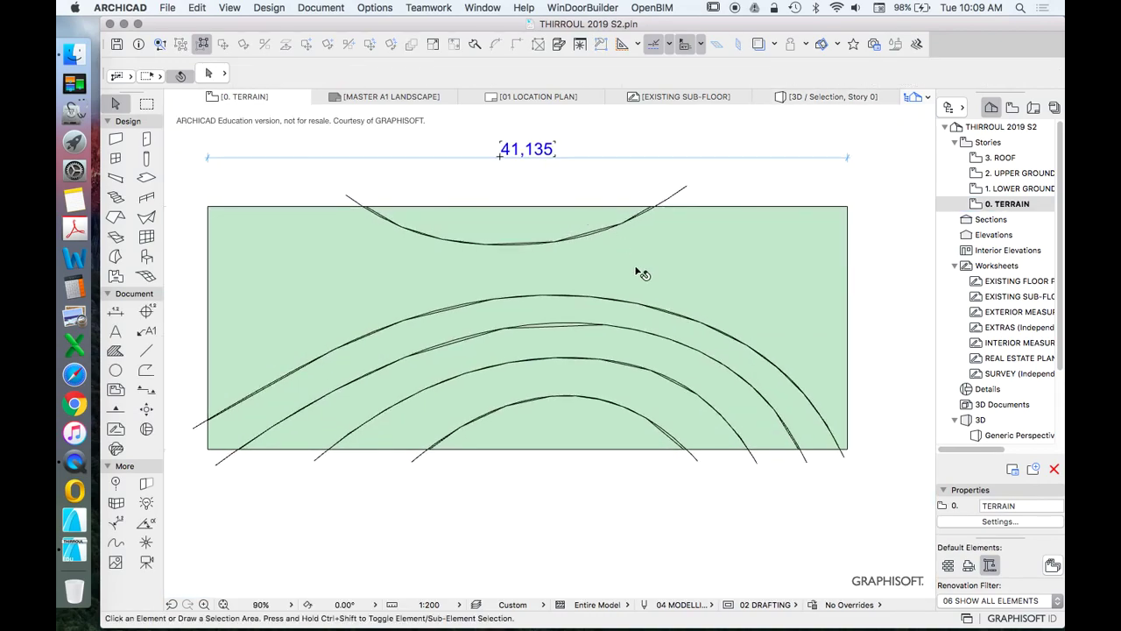
scroll(642, 274, down, 3)
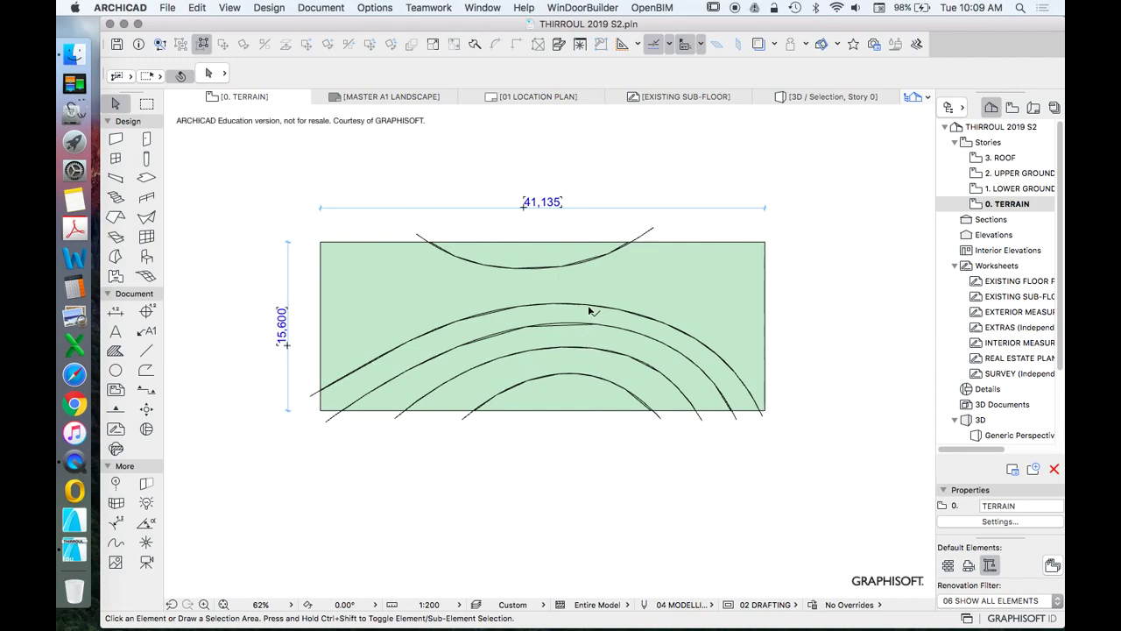
scroll(450, 406, up, 2)
scroll(450, 406, down, 4)
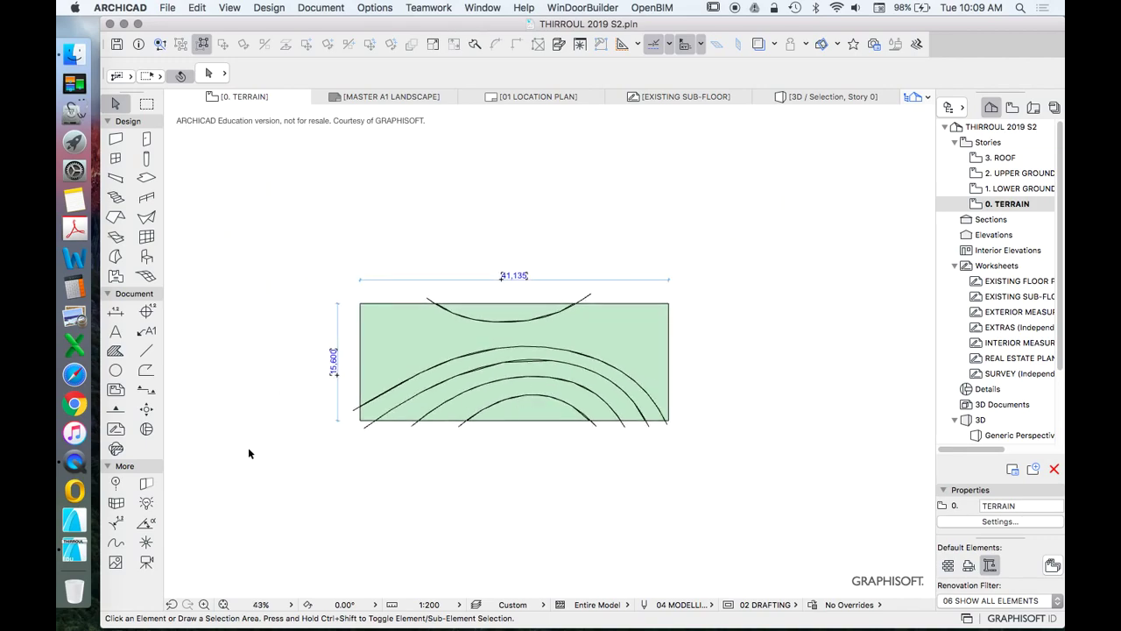
scroll(395, 331, up, 3)
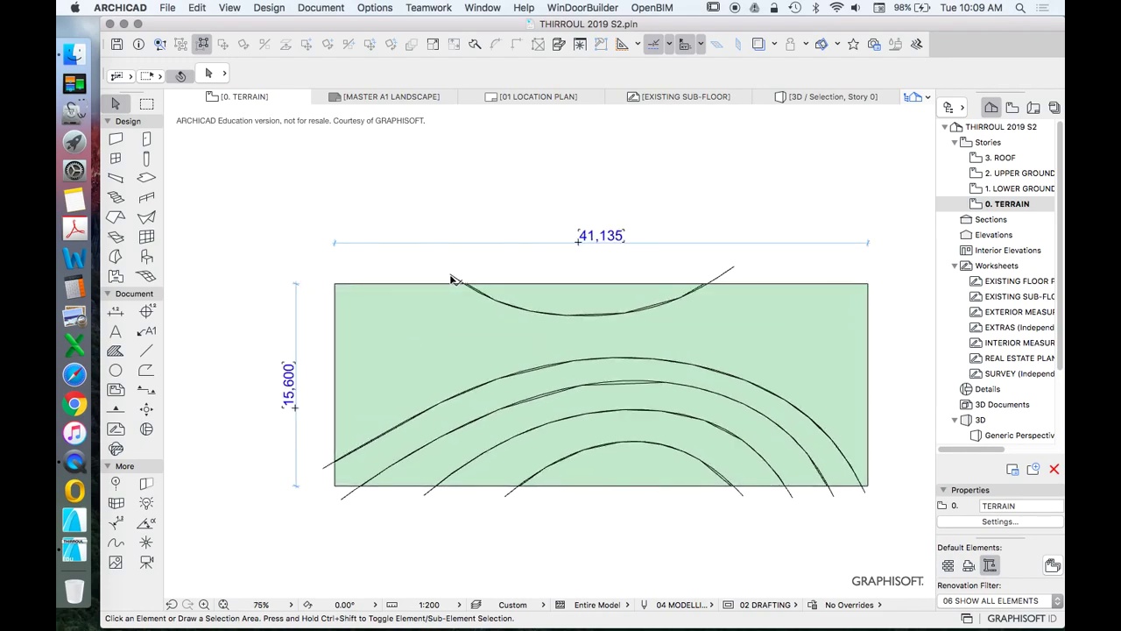
scroll(562, 252, down, 2)
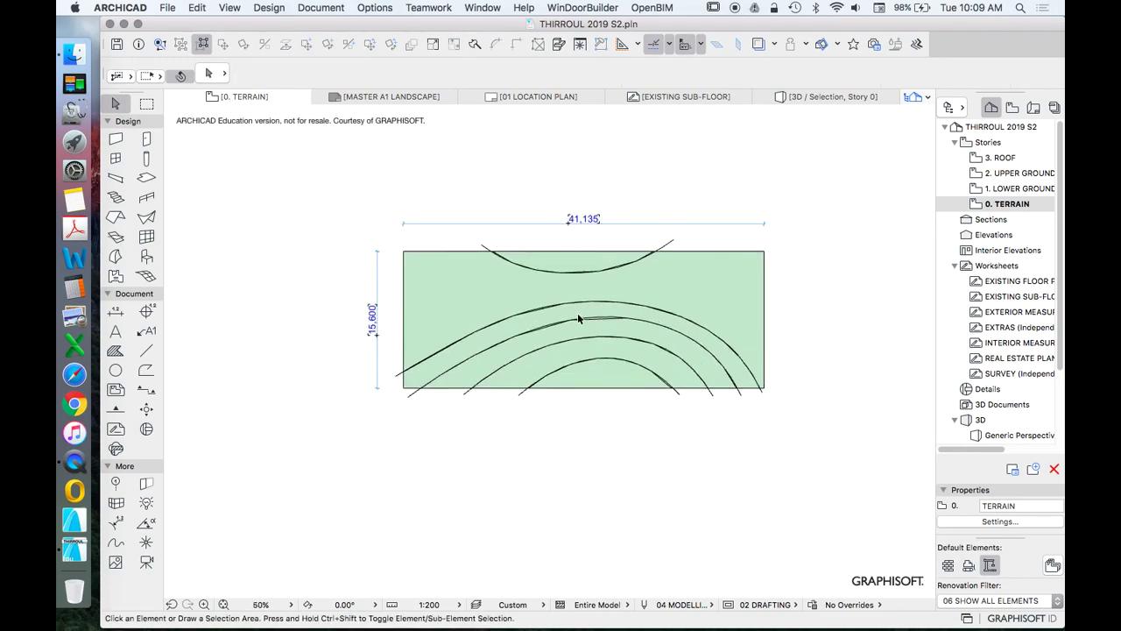
scroll(577, 312, up, 3)
click(601, 273)
scroll(600, 274, down, 3)
click(595, 408)
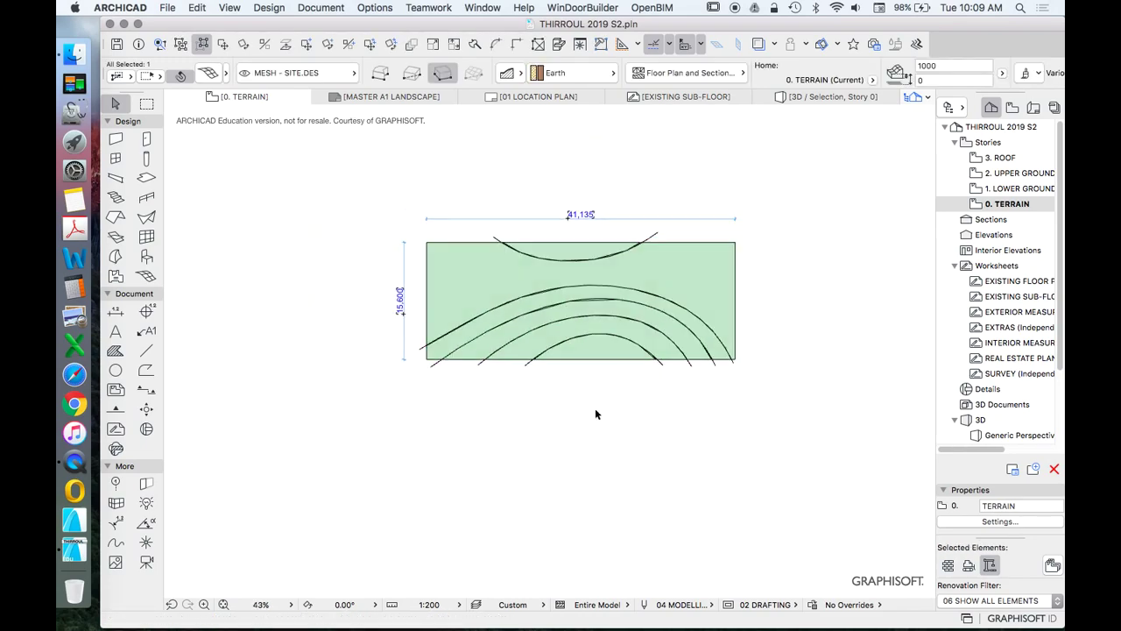
Use the Spline tool to select all contour splines at once, clear the selection, and return to the Arrow tool
click(116, 543)
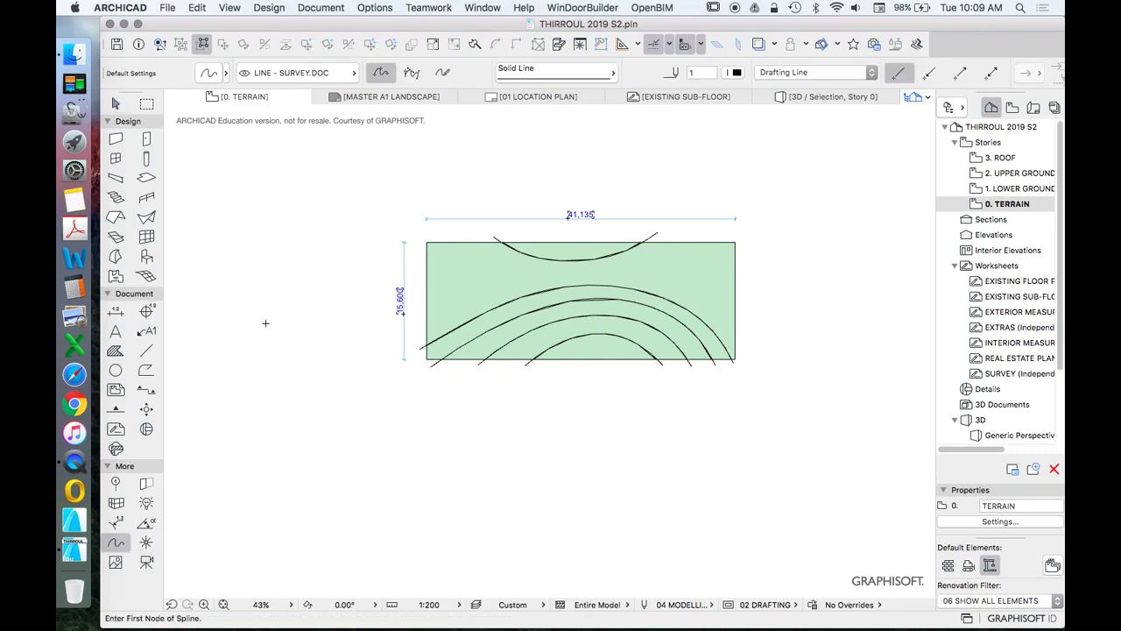
key(super+a)
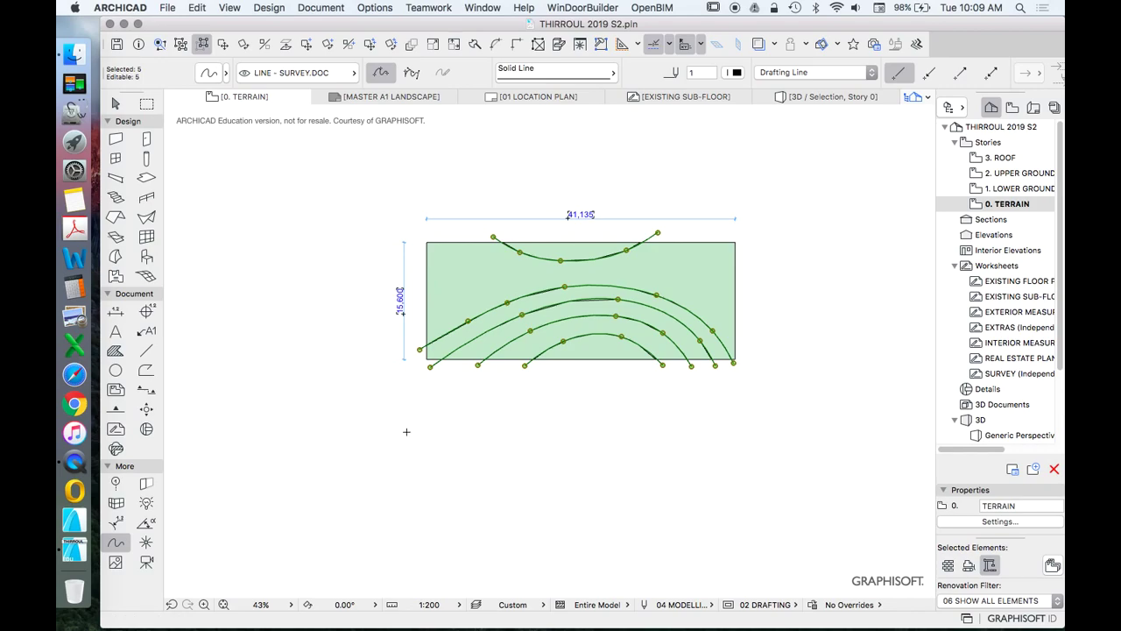
key(Escape)
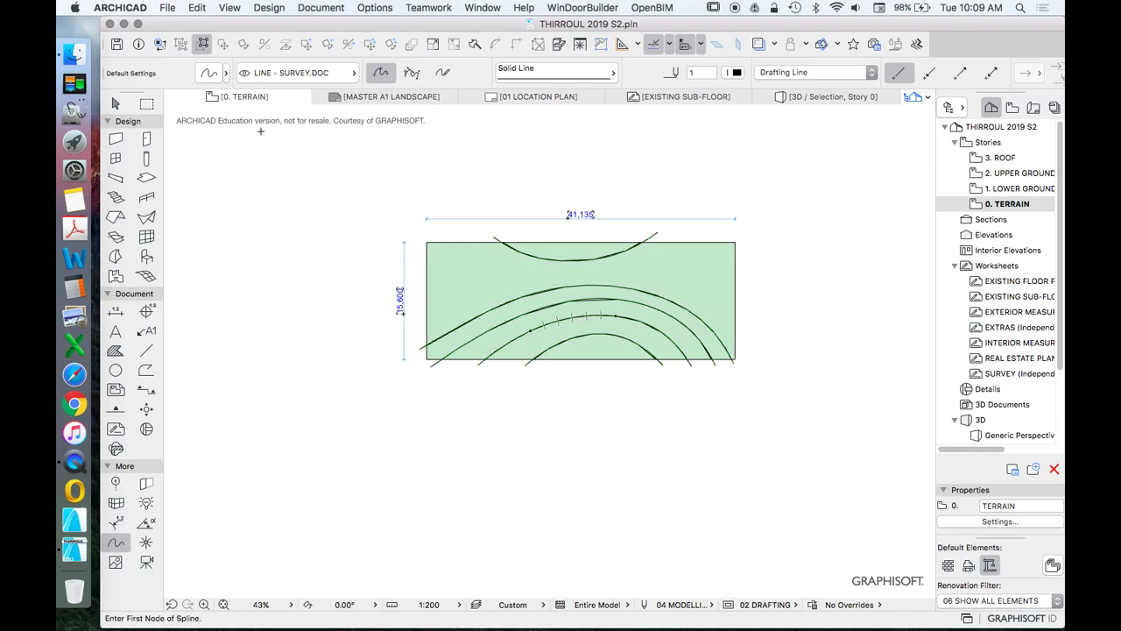
click(115, 103)
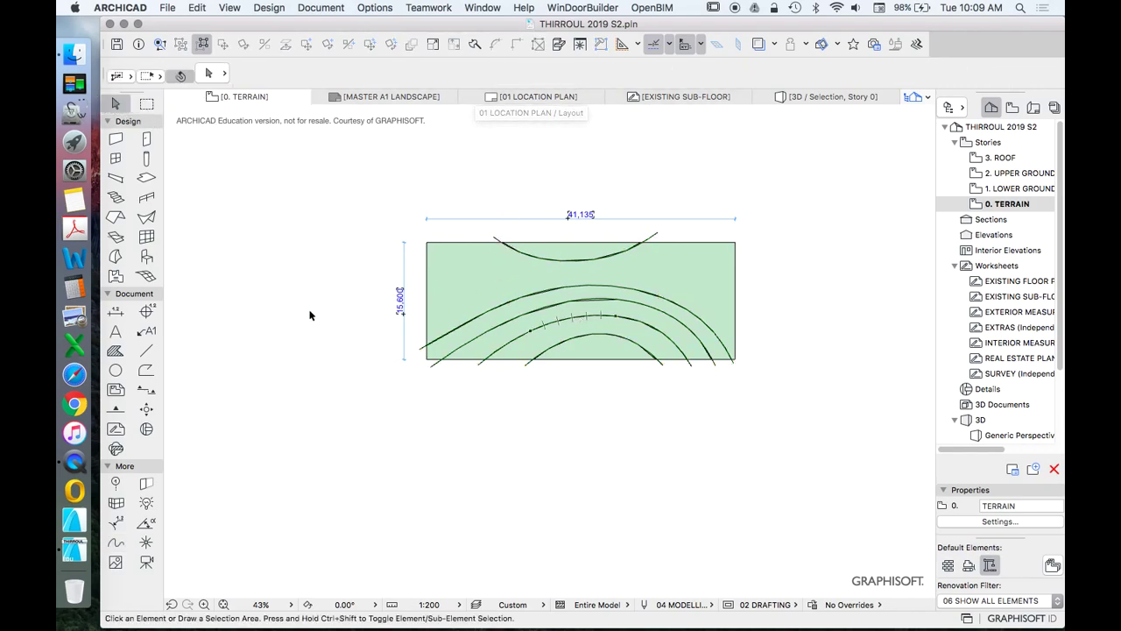
Turn off Suspend Groups, select the contour splines as a group through the upper spline, and clear the selection
click(501, 244)
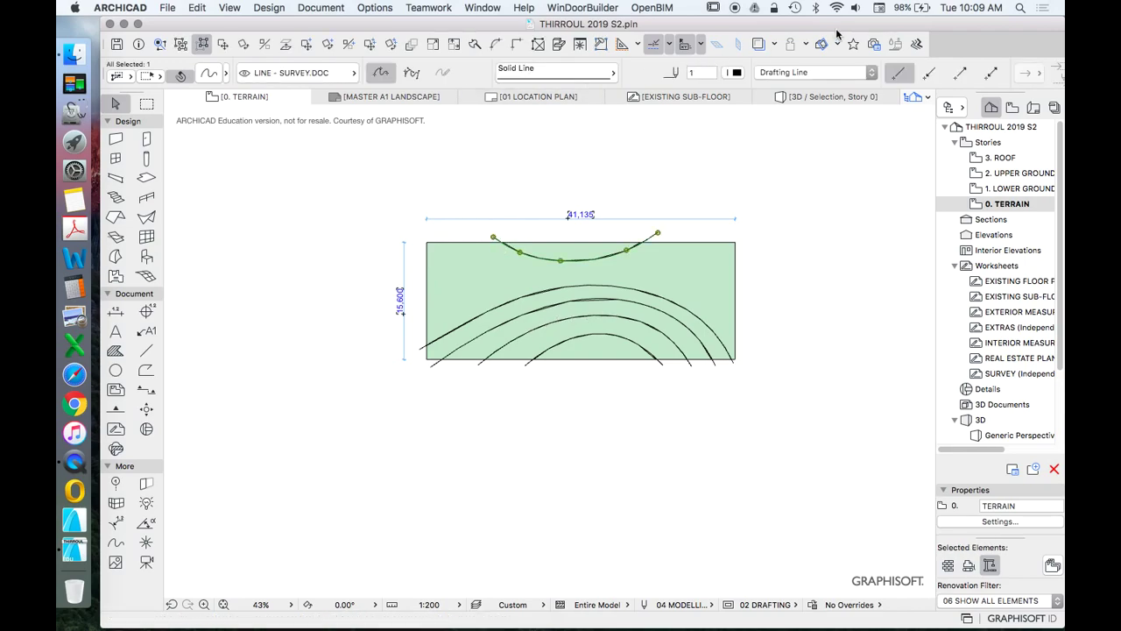
click(204, 45)
click(500, 242)
key(ctrl+a)
key(Escape)
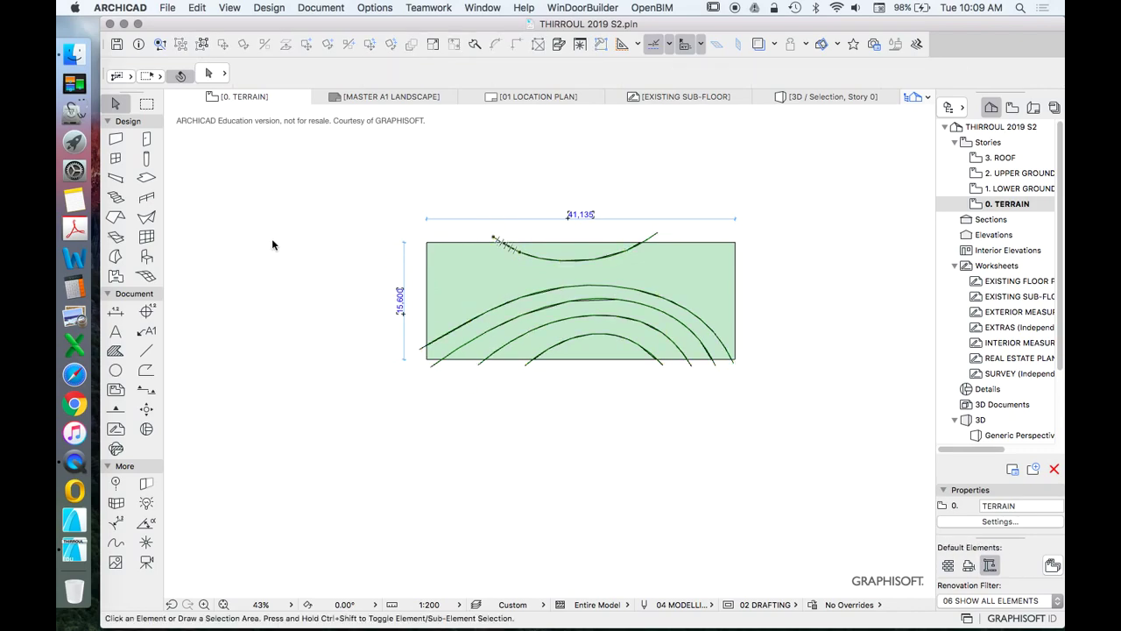
Select all five contour splines one by one, ungroup them, and group them together again
click(495, 245)
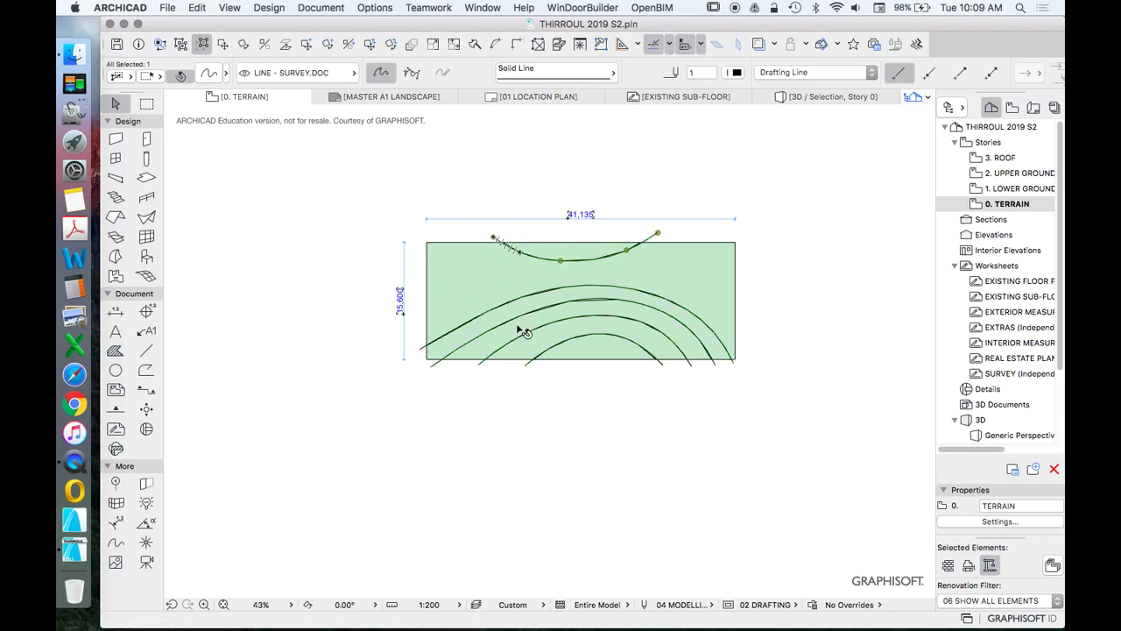
shift+click(526, 366)
shift+click(479, 366)
shift+click(429, 367)
shift+click(422, 352)
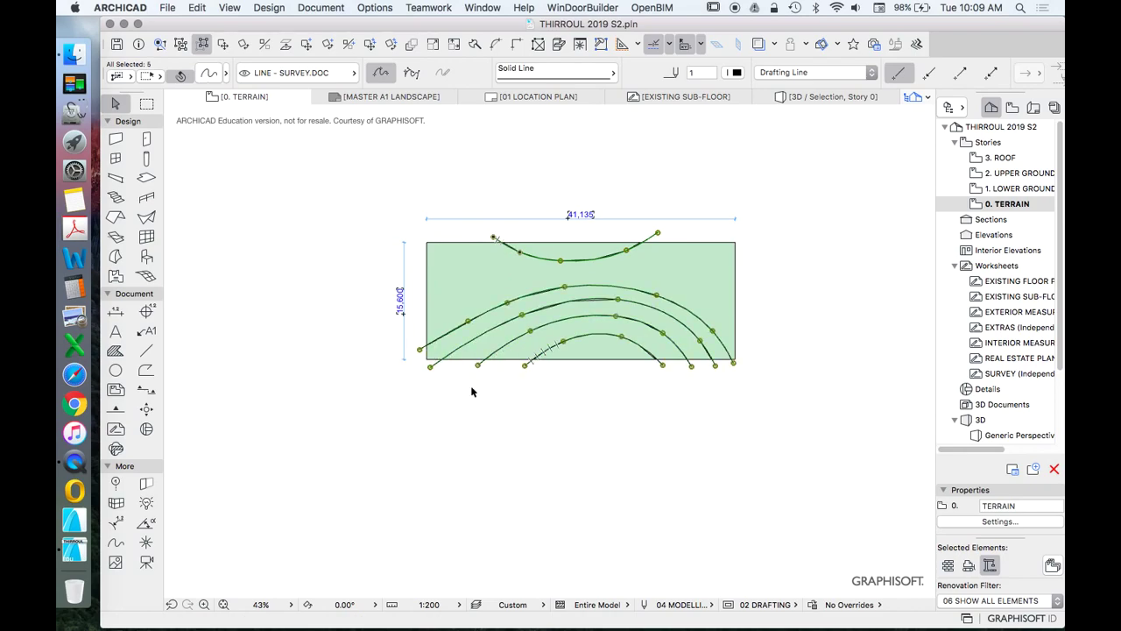
click(197, 7)
mouse_move(263, 203)
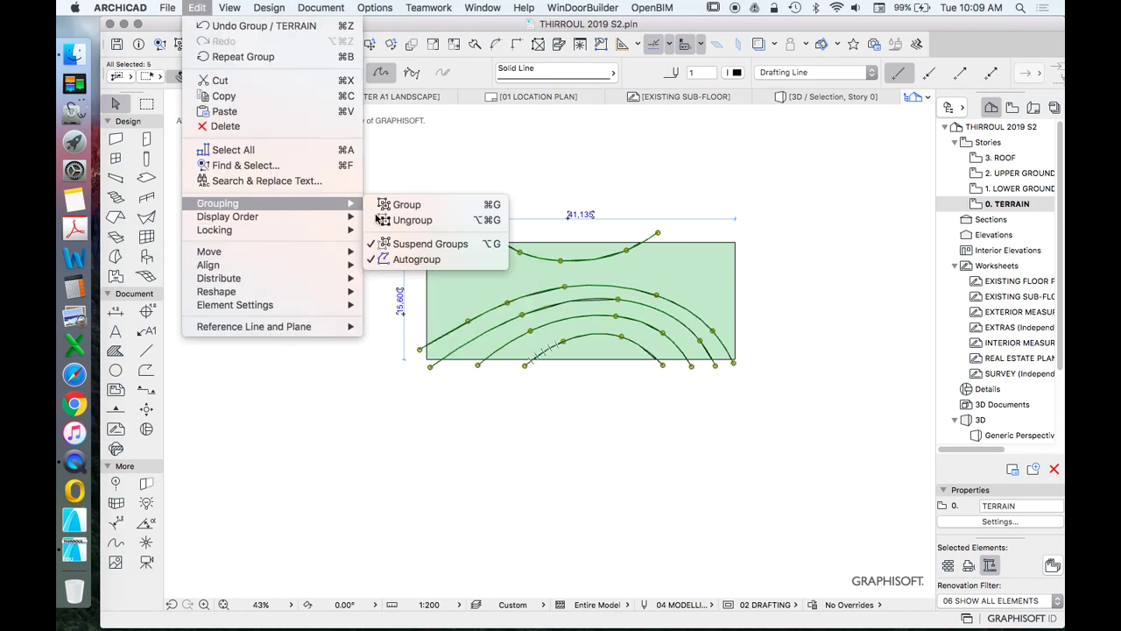
click(440, 208)
key(super+apostrophe)
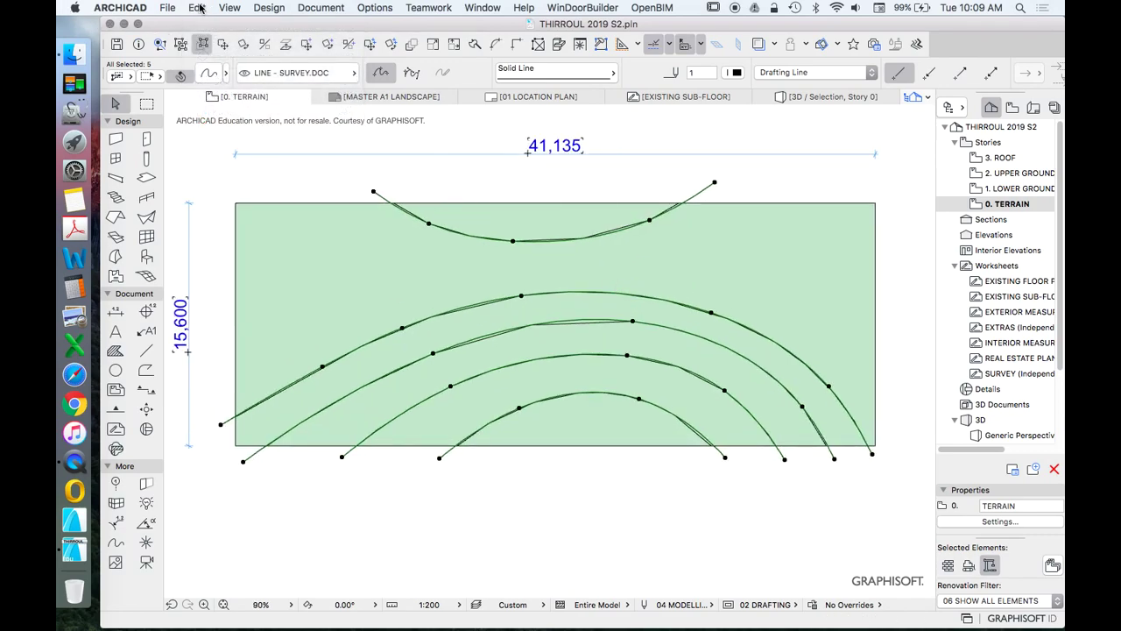
click(197, 7)
mouse_move(305, 205)
click(394, 204)
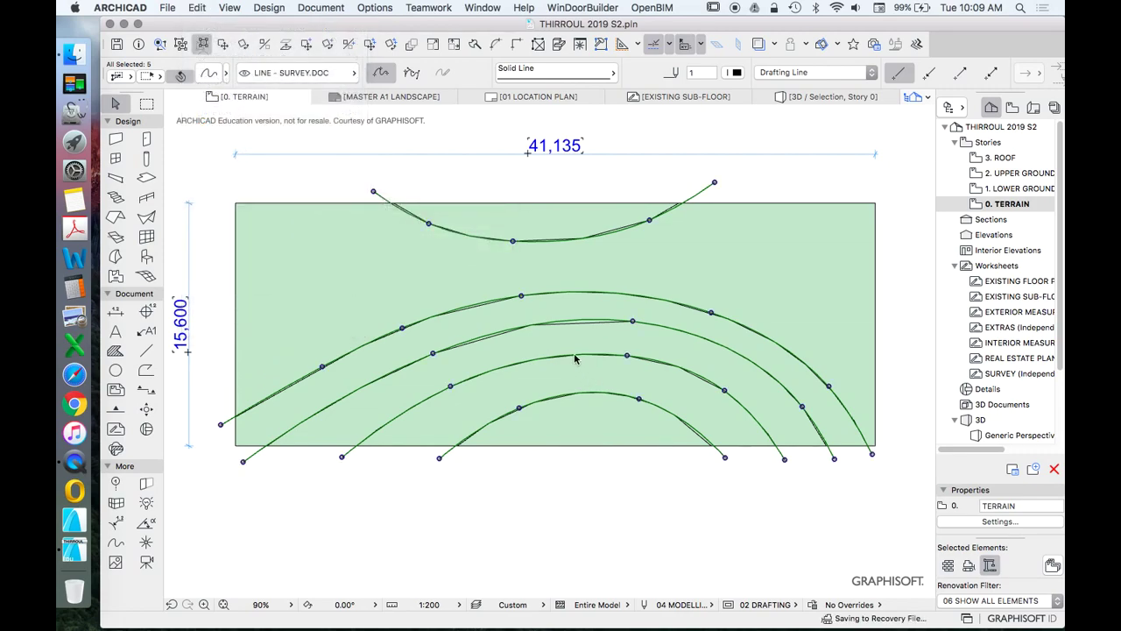
scroll(574, 358, down, 3)
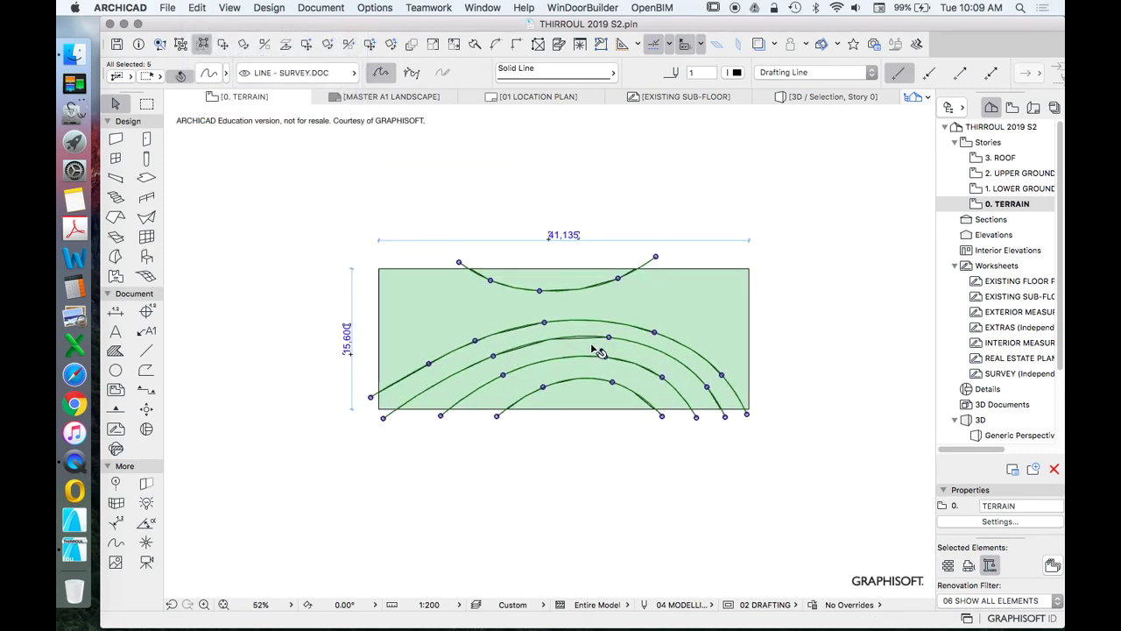
Select only the innermost lower contour spline while groups are suspended, and clear the selection
click(504, 421)
click(498, 424)
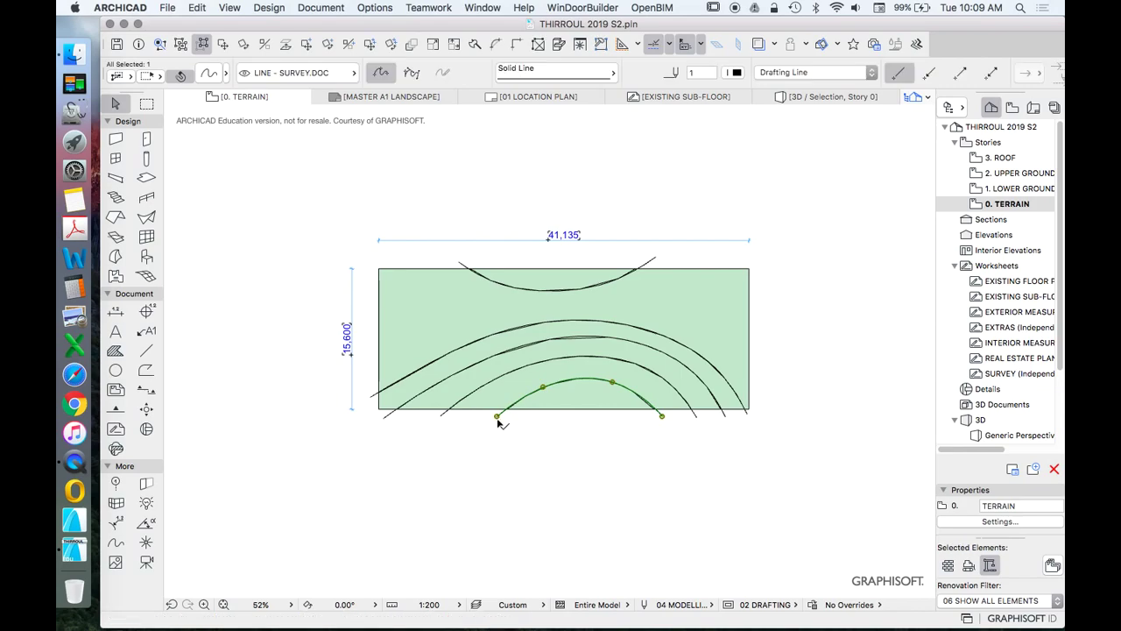
scroll(529, 156, down, 2)
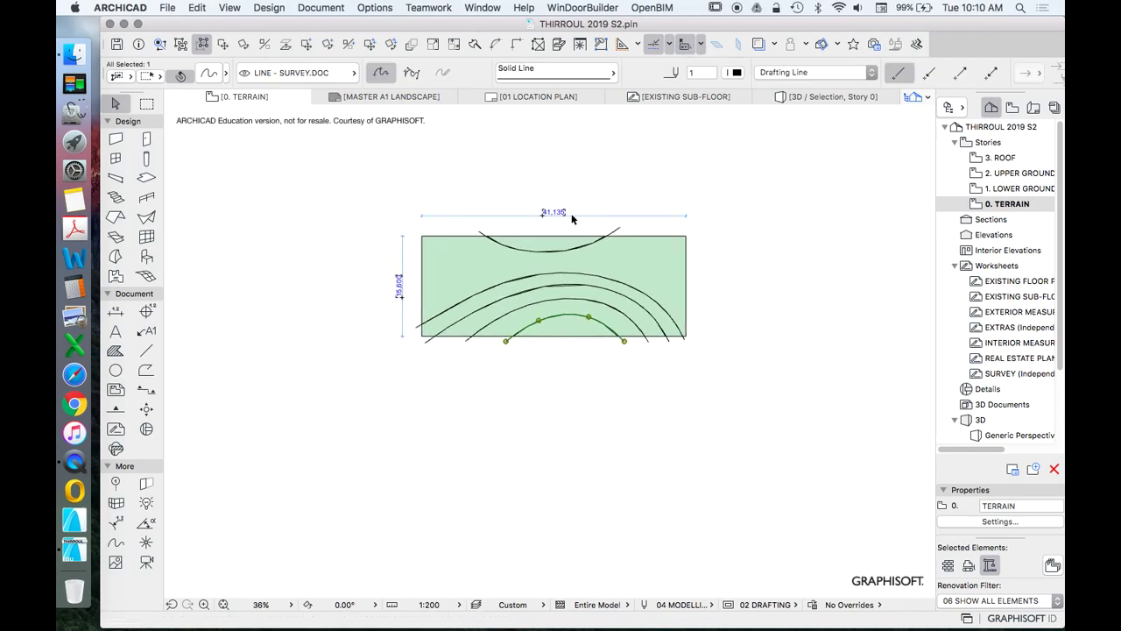
scroll(572, 218, up, 2)
scroll(567, 381, down, 3)
scroll(574, 438, up, 3)
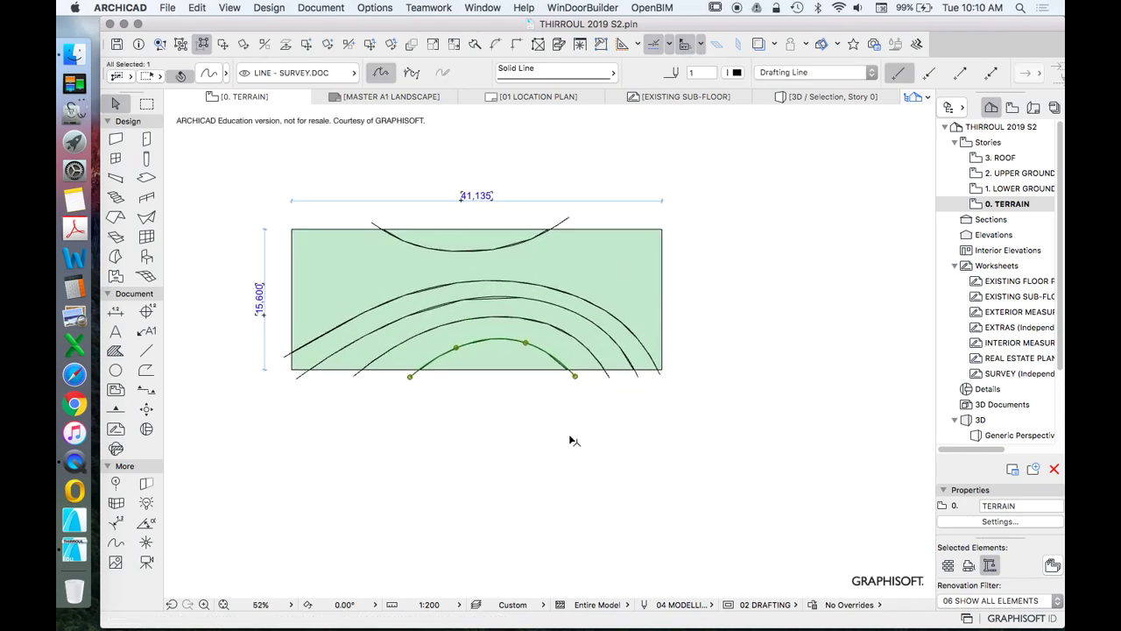
click(574, 441)
scroll(572, 414, down, 3)
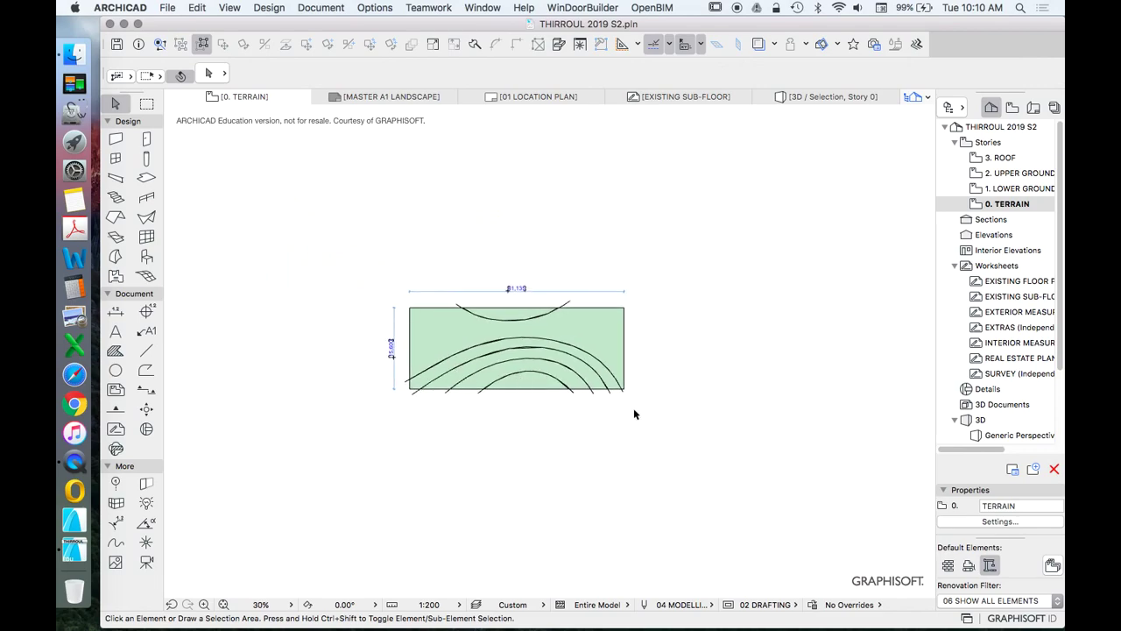
Select the upper contour spline and turn off Suspend Groups so that the whole spline group is selected
scroll(453, 318, up, 3)
click(459, 290)
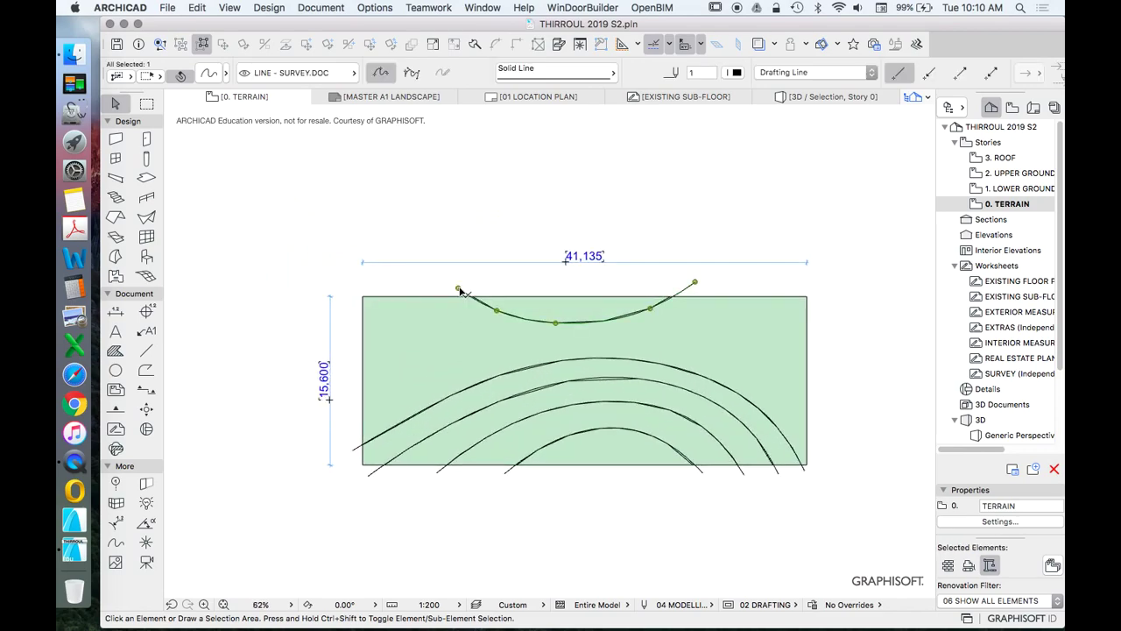
scroll(523, 320, down, 1)
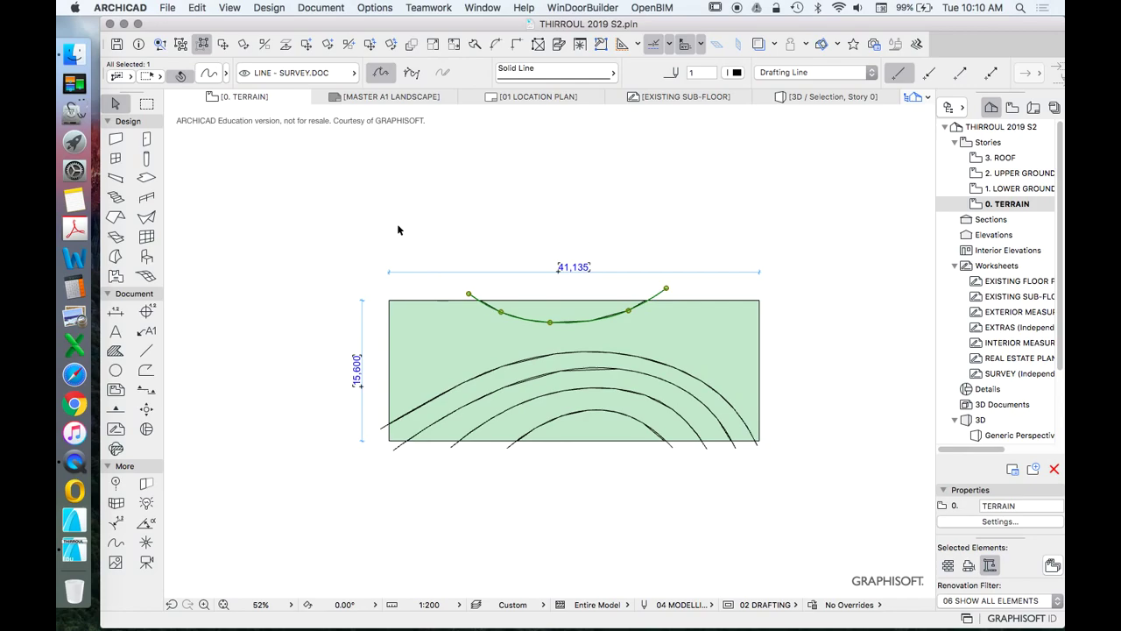
click(203, 44)
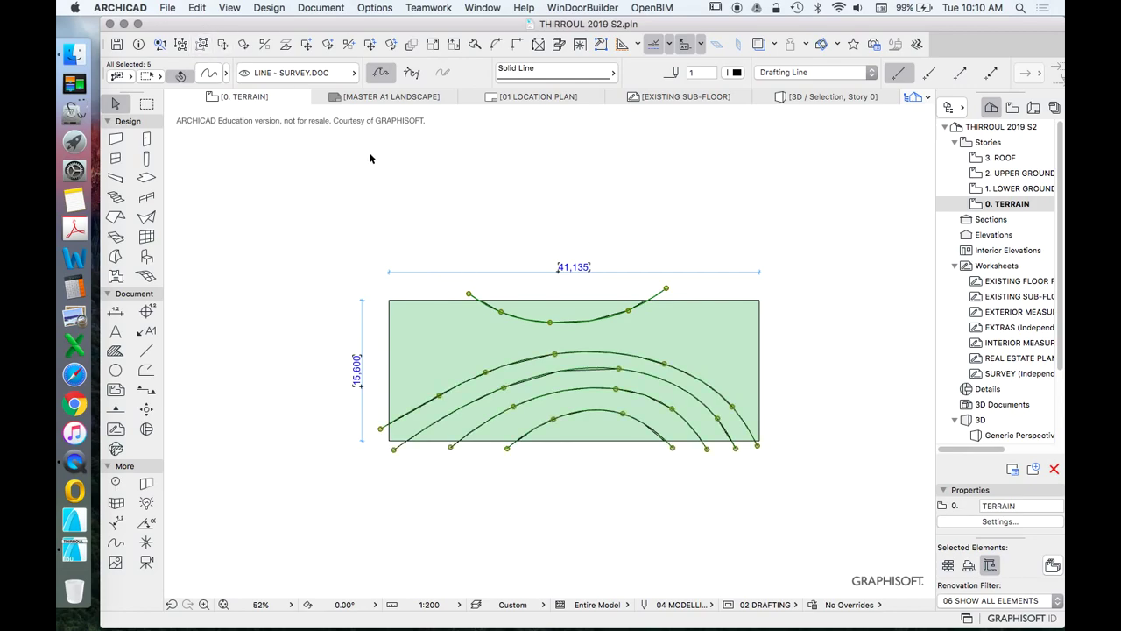
Hide the layer of the selected contour splines and select the terrain mesh
right_click(467, 183)
mouse_move(671, 333)
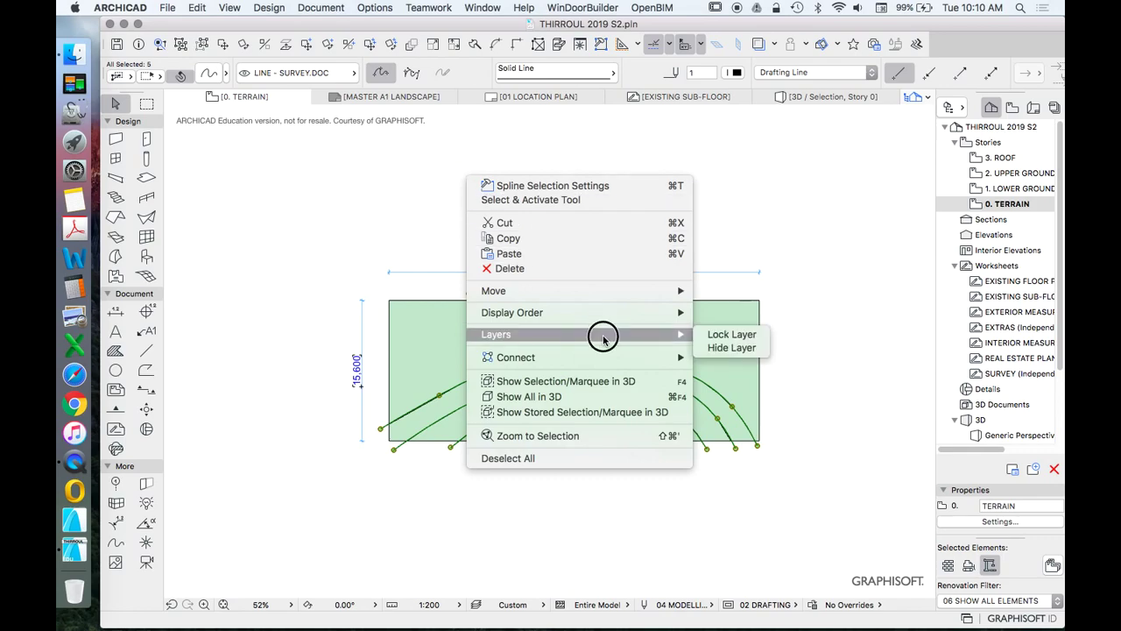
click(727, 348)
click(725, 342)
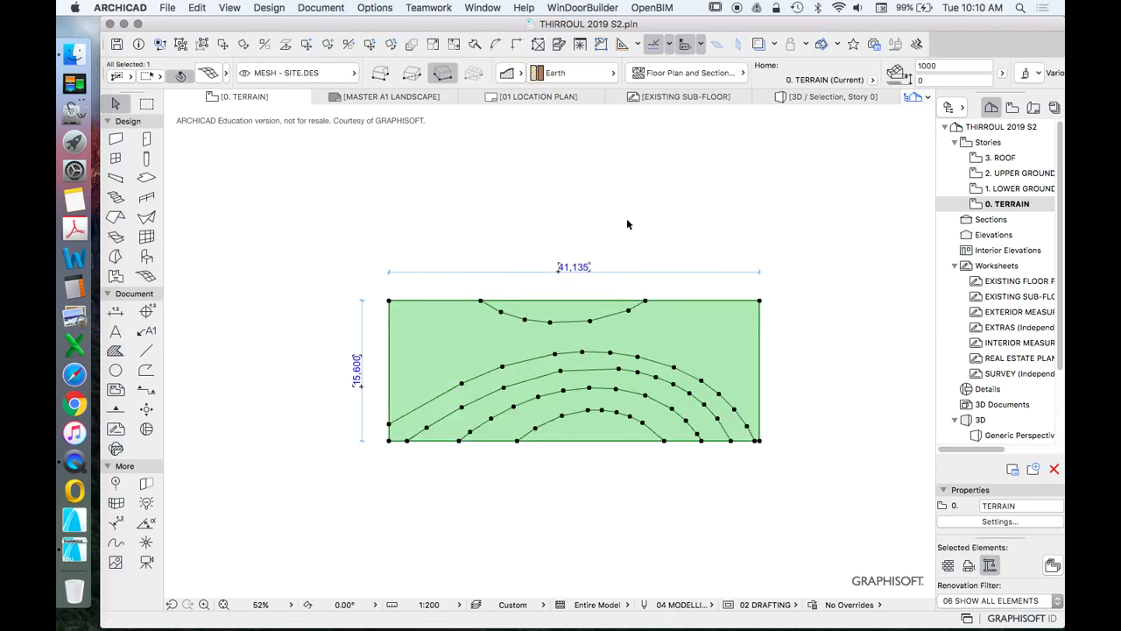
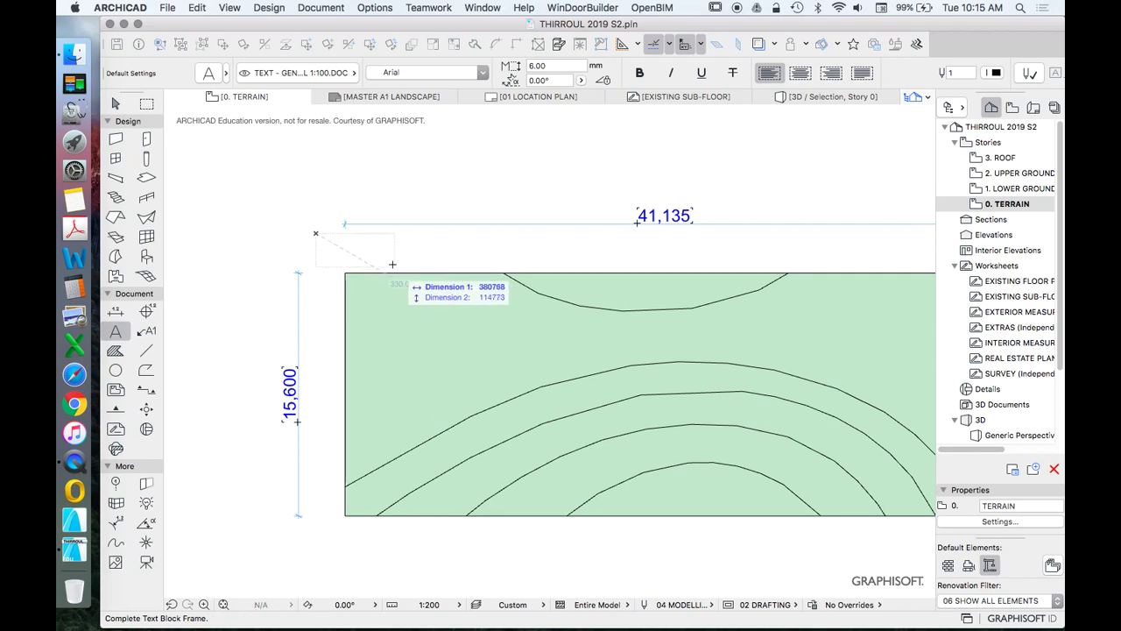
Place a text block reading 9,900 just above the mesh's upper-left corner
click(394, 262)
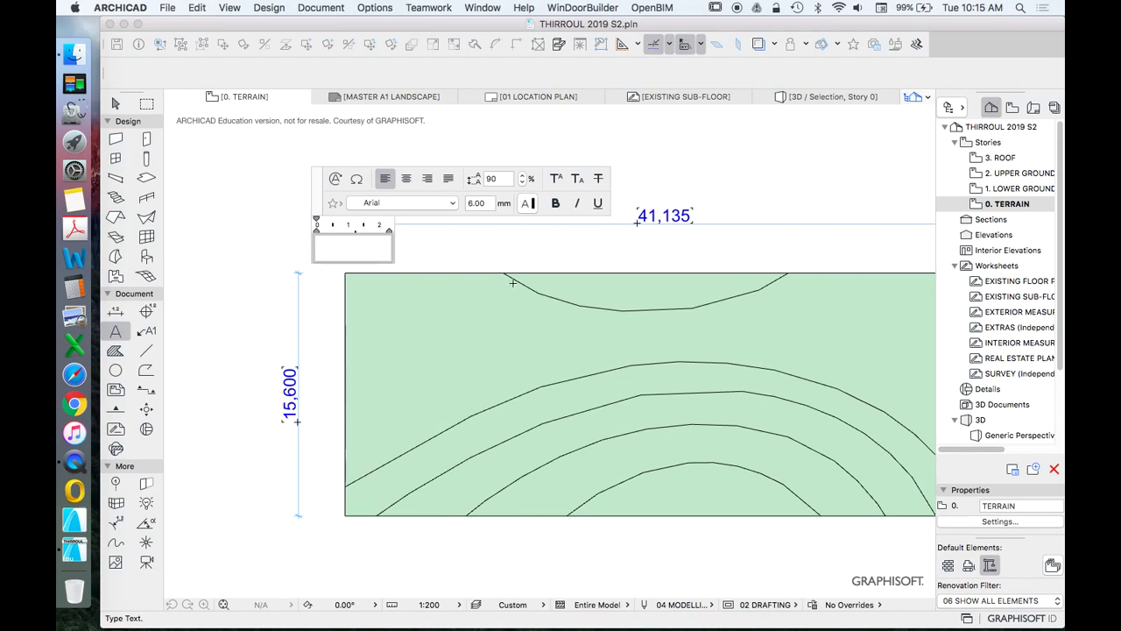
text(9,)
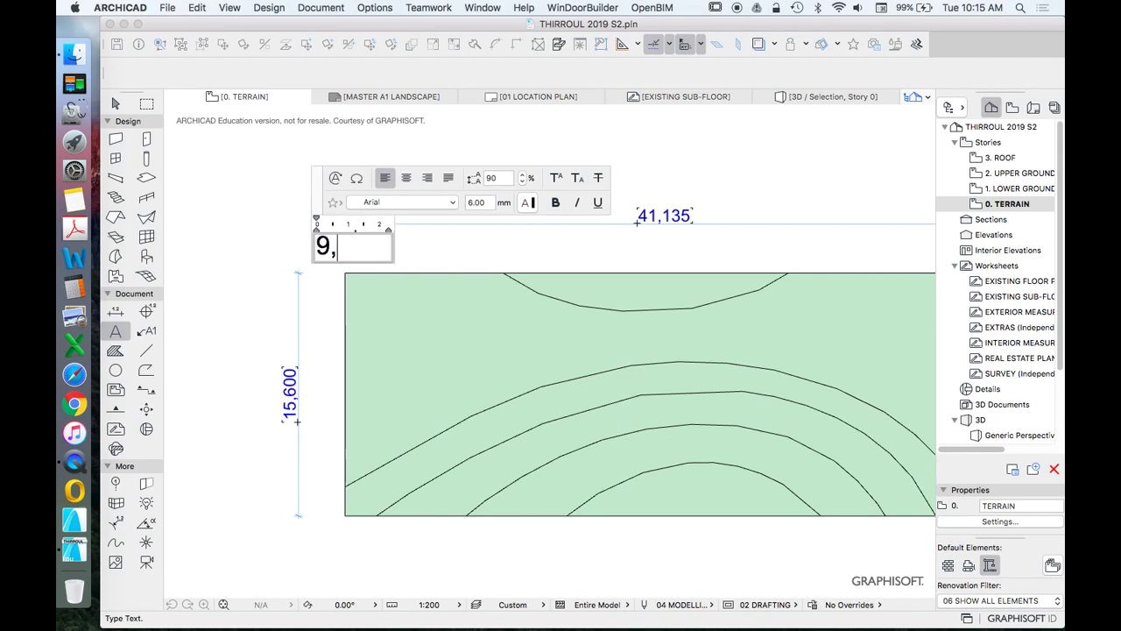
text(0)
key(BackSpace)
text(900)
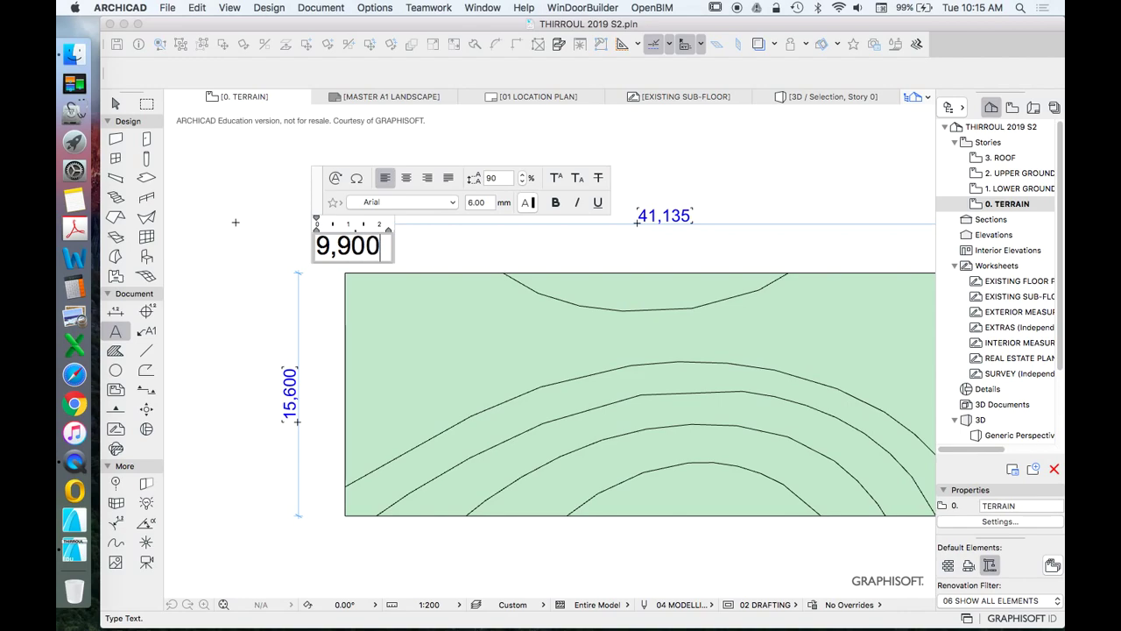
key(Escape)
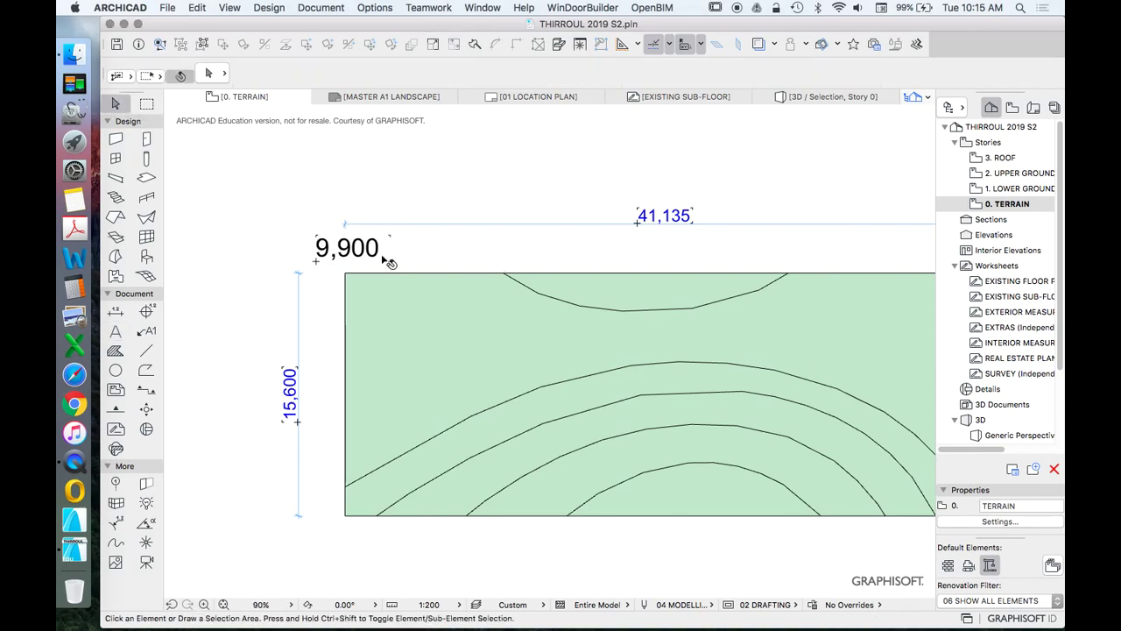
Set the 9,900 label's text height to 4 mm and shrink its text block to the text's width
click(385, 260)
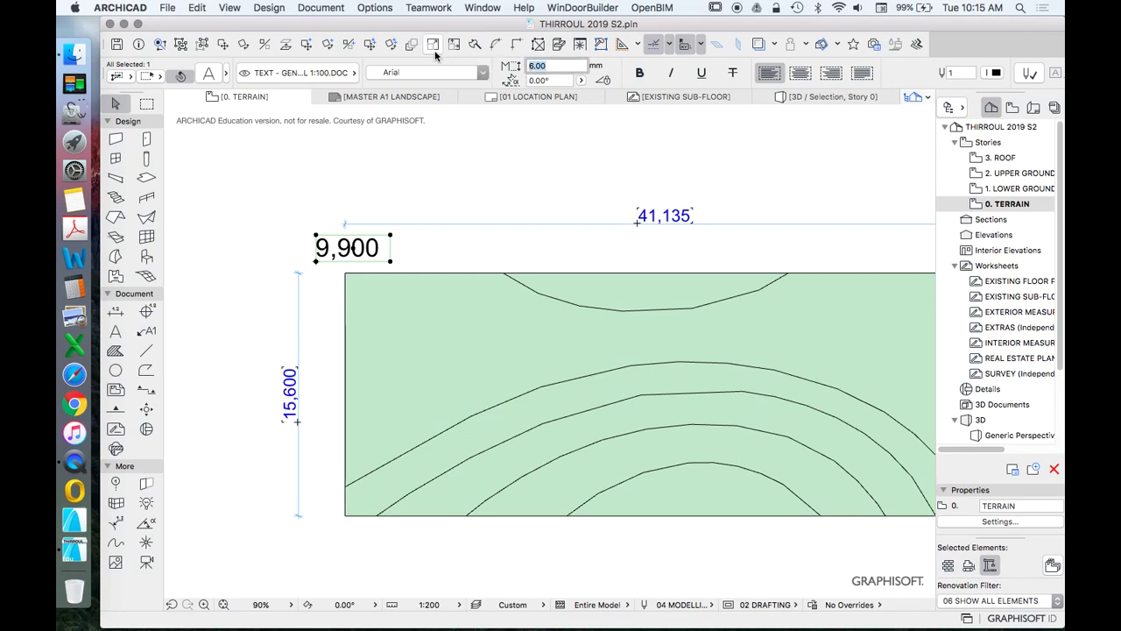
key(Return)
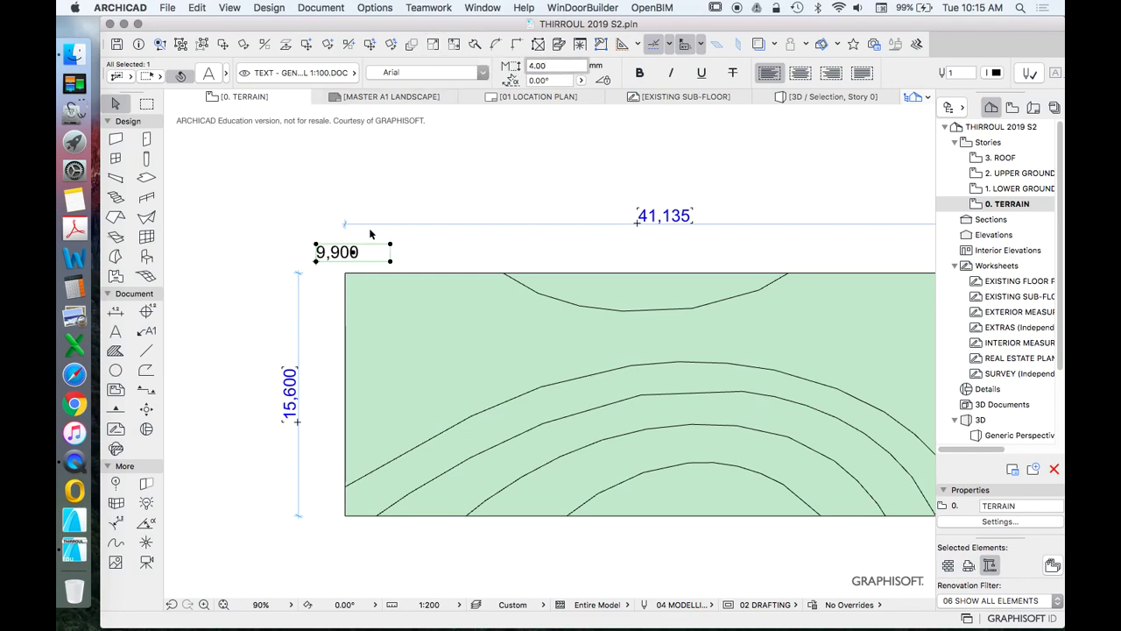
key(Escape)
click(345, 247)
click(210, 72)
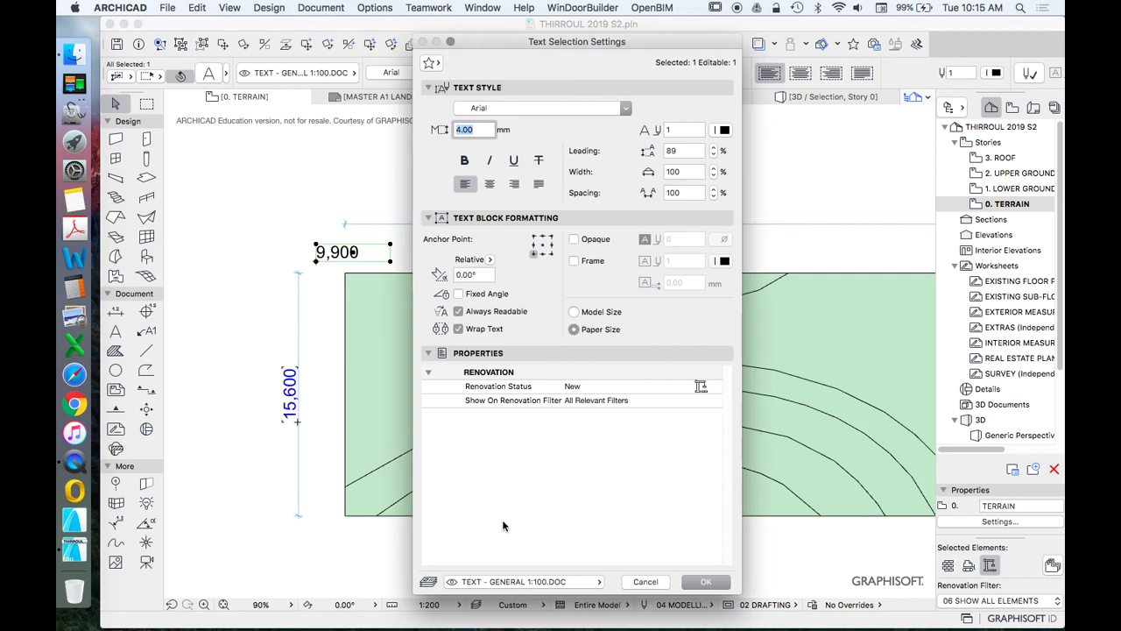
key(Return)
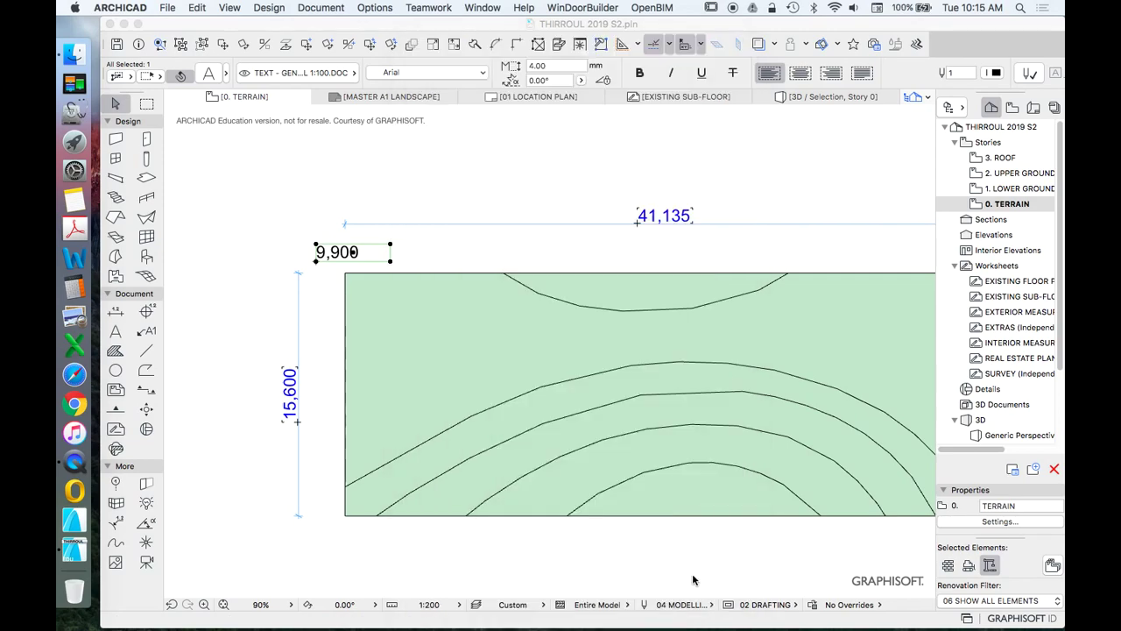
Move the 9,900 label closer to the mesh's upper-left corner and clear the selection
click(321, 134)
scroll(307, 238, up, 5)
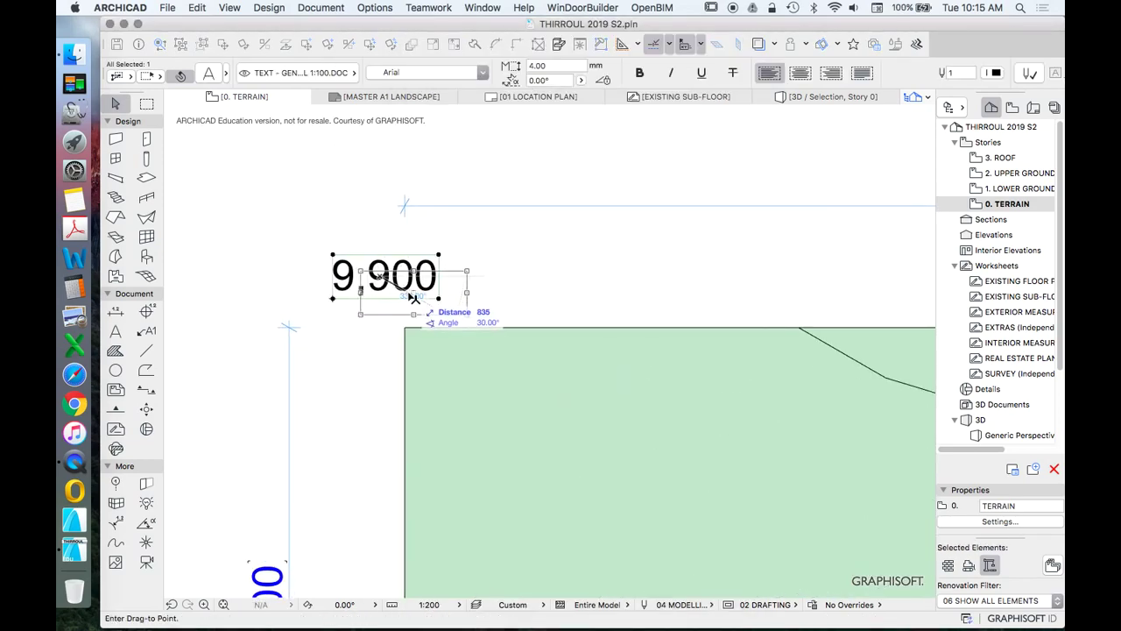
scroll(434, 226, down, 5)
click(452, 192)
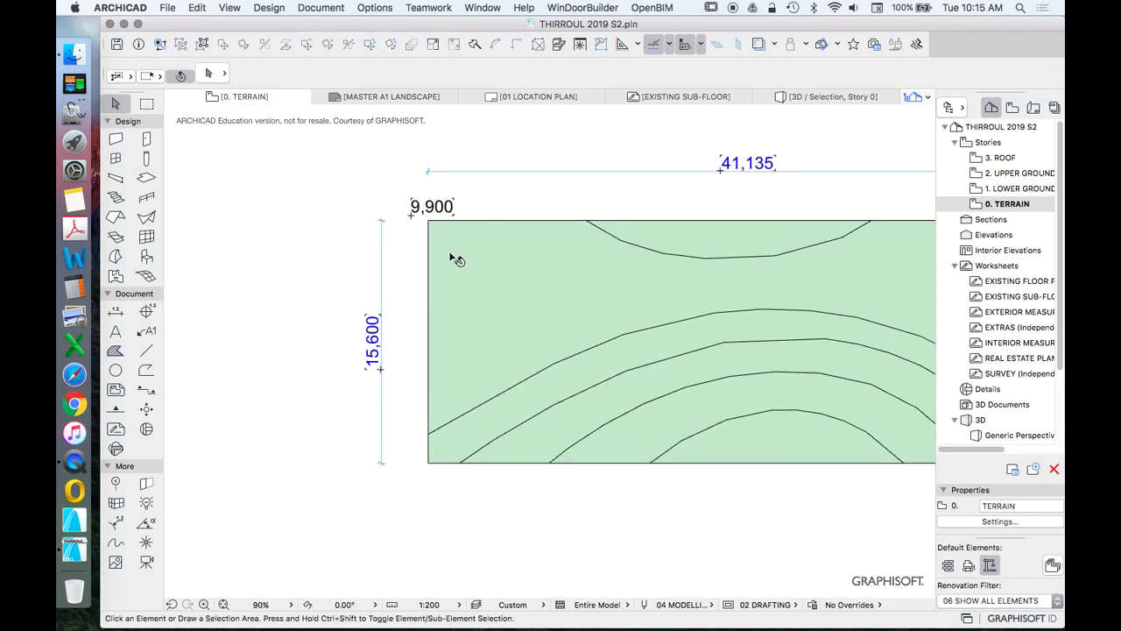
Copy the 9,900 label to just below the mesh's lower-left corner
scroll(488, 241, up, 1)
click(443, 203)
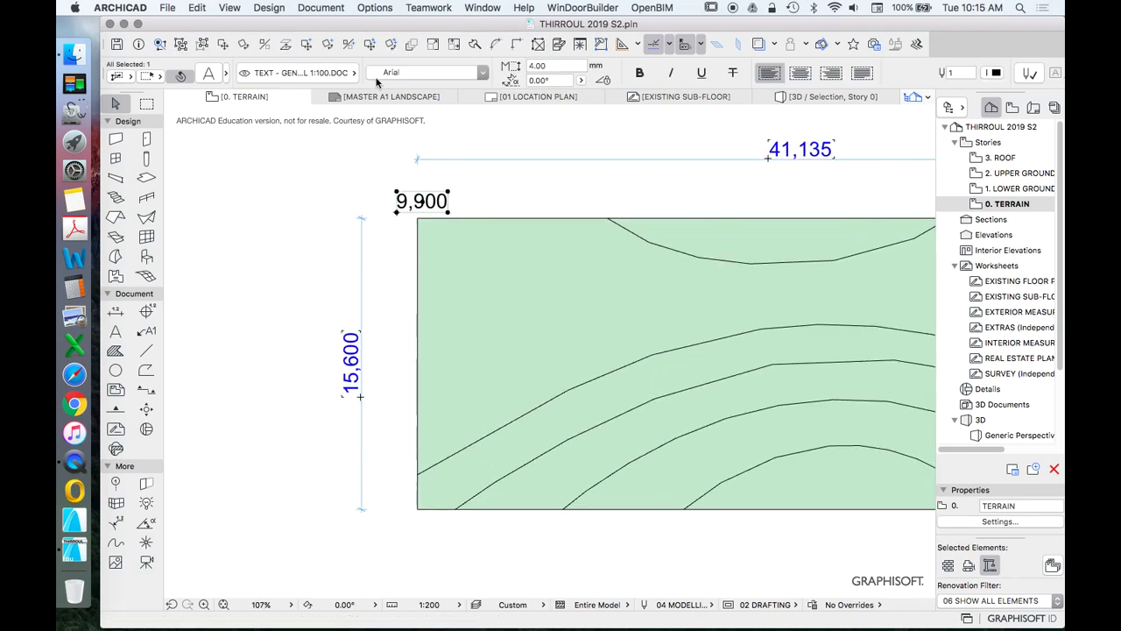
click(455, 229)
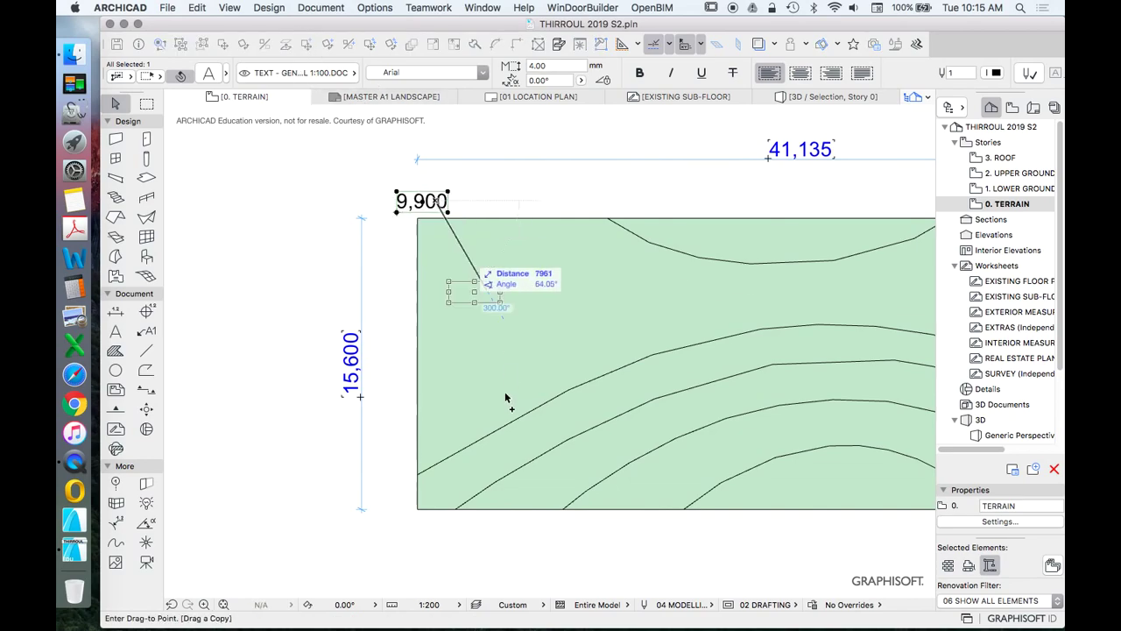
scroll(438, 540, up, 1)
scroll(438, 540, up, 1)
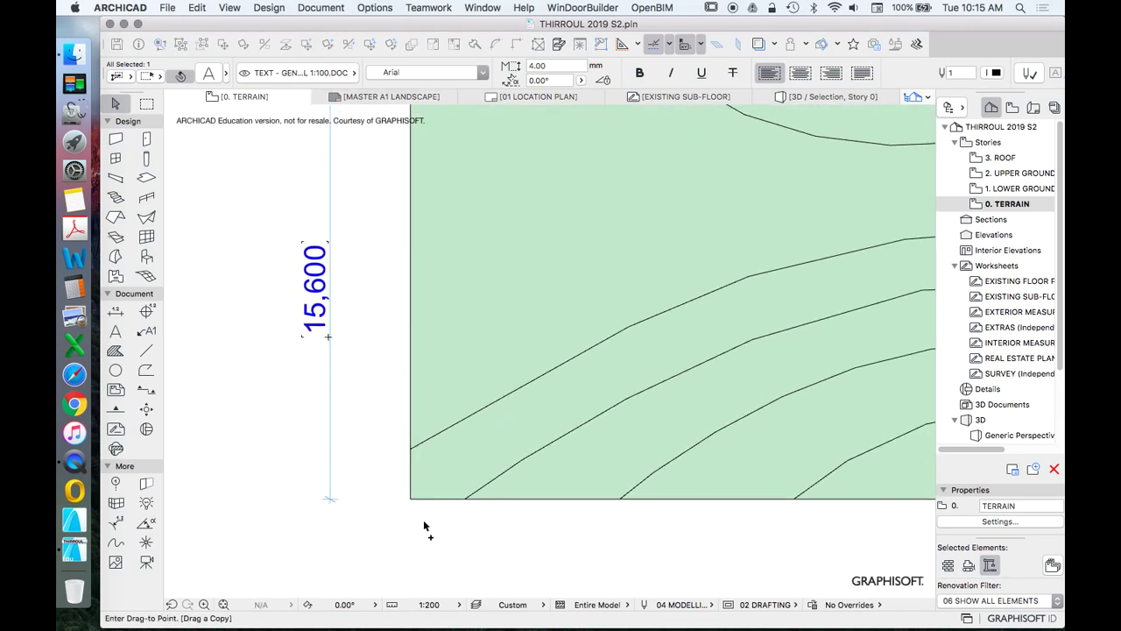
click(425, 523)
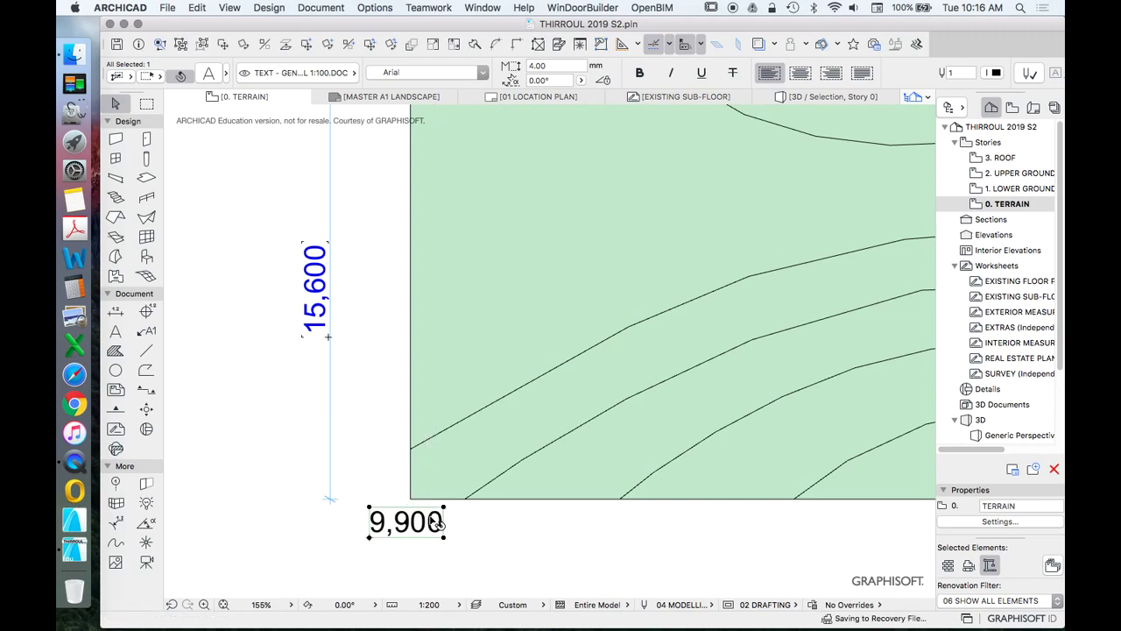
Change the text of the copied label at the mesh's lower-left corner to 8,800
double_click(438, 532)
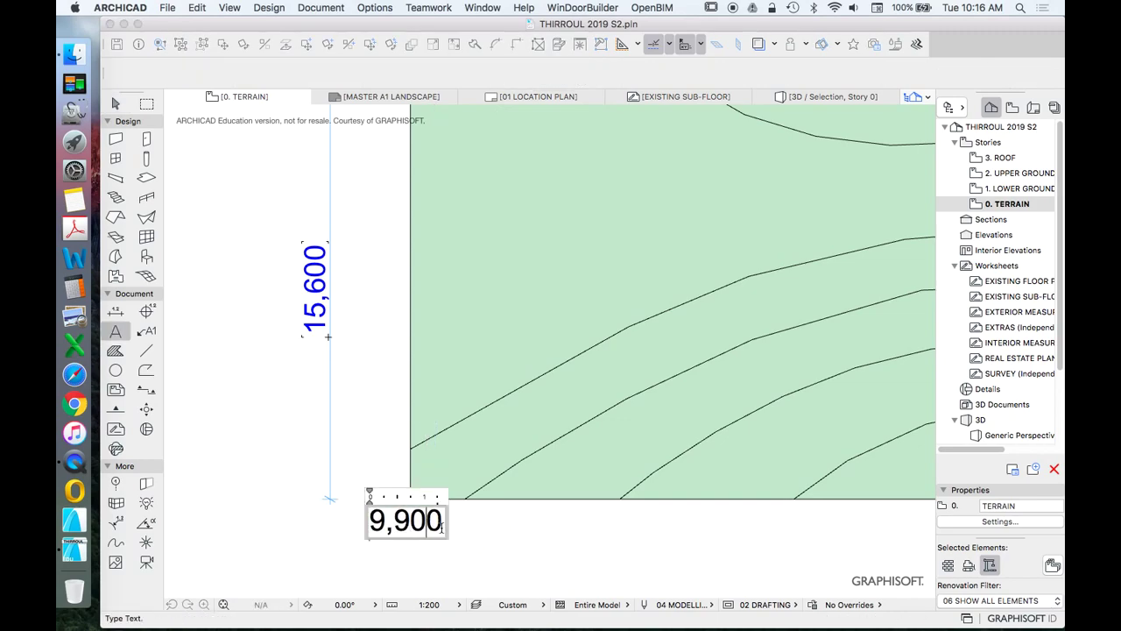
drag(371, 521, 412, 521)
text(8,8)
click(444, 552)
Select the 9,900 and 8,800 labels and copy both to the mesh's upper-right and lower-right corners
scroll(399, 490, down, 3)
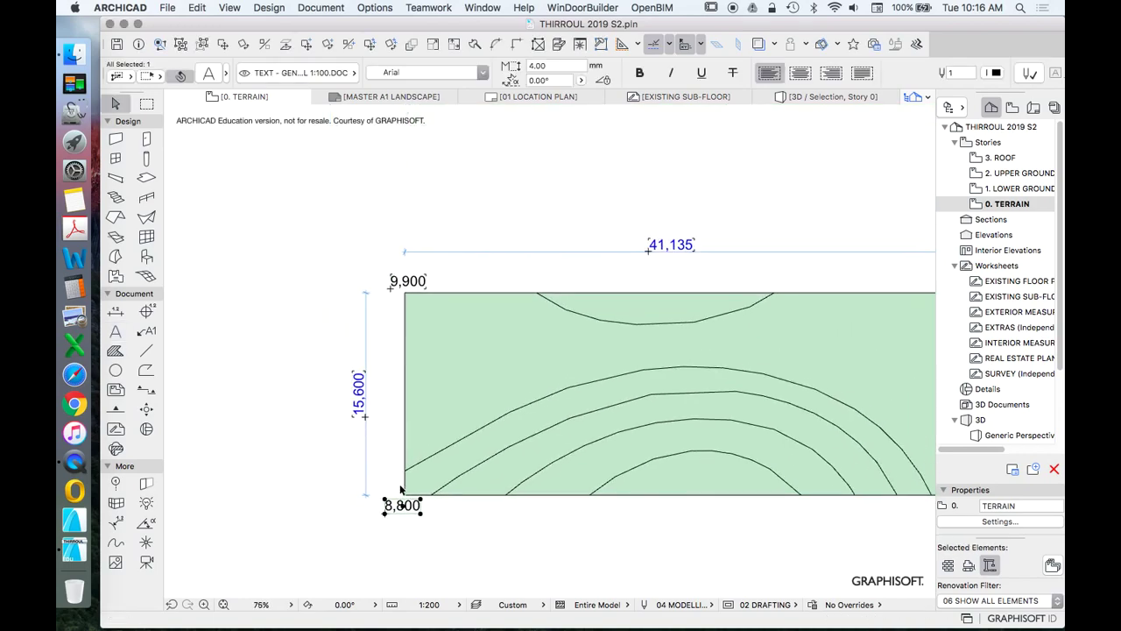
shift+click(411, 282)
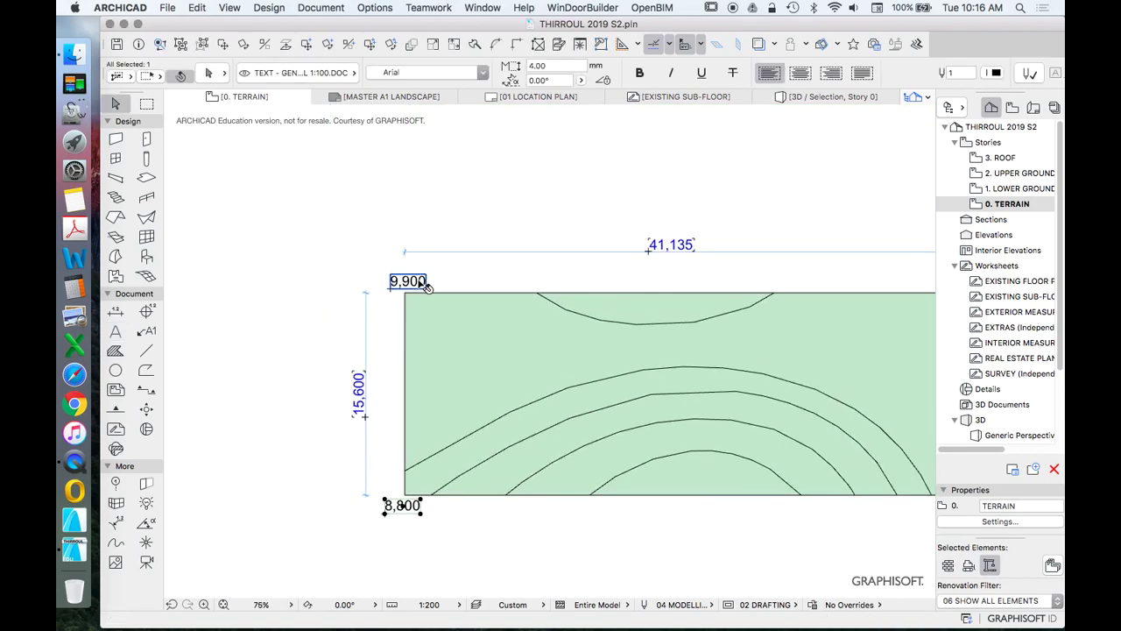
click(306, 43)
click(408, 280)
scroll(593, 295, right, 5)
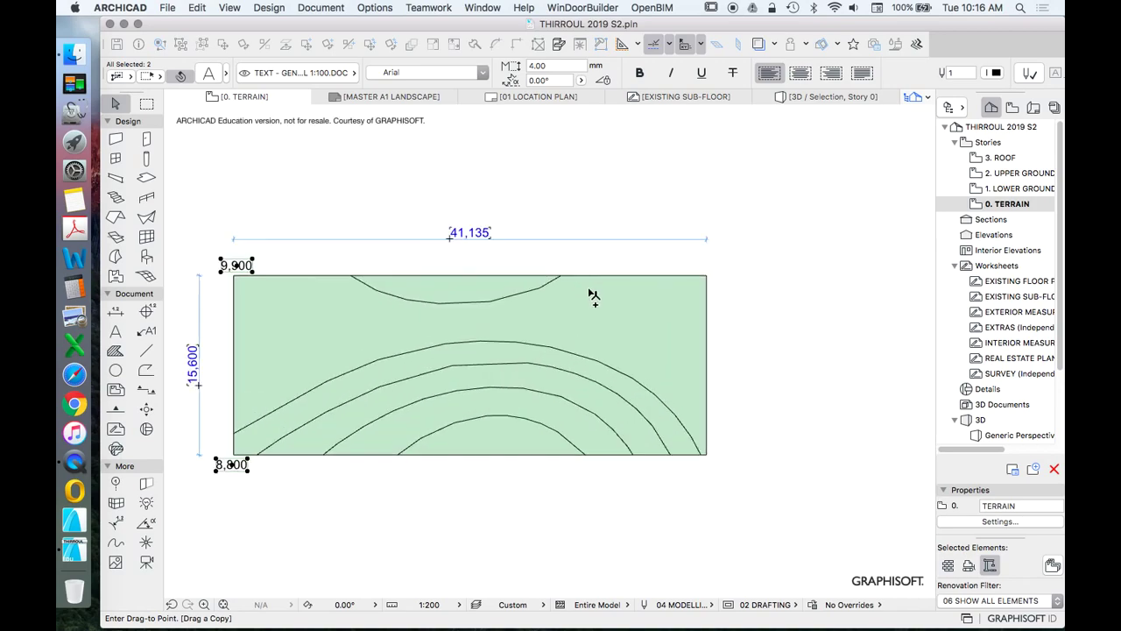
click(730, 263)
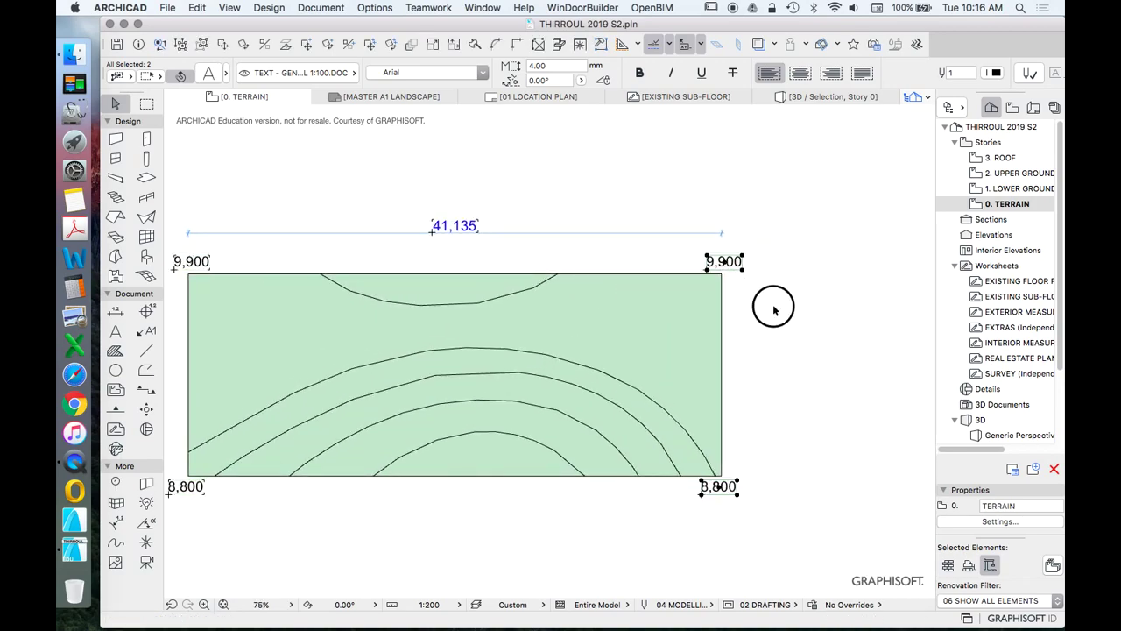
Change the text of the label at the mesh's lower-right corner to 9,200
click(843, 307)
scroll(734, 502, up, 3)
scroll(734, 503, up, 2)
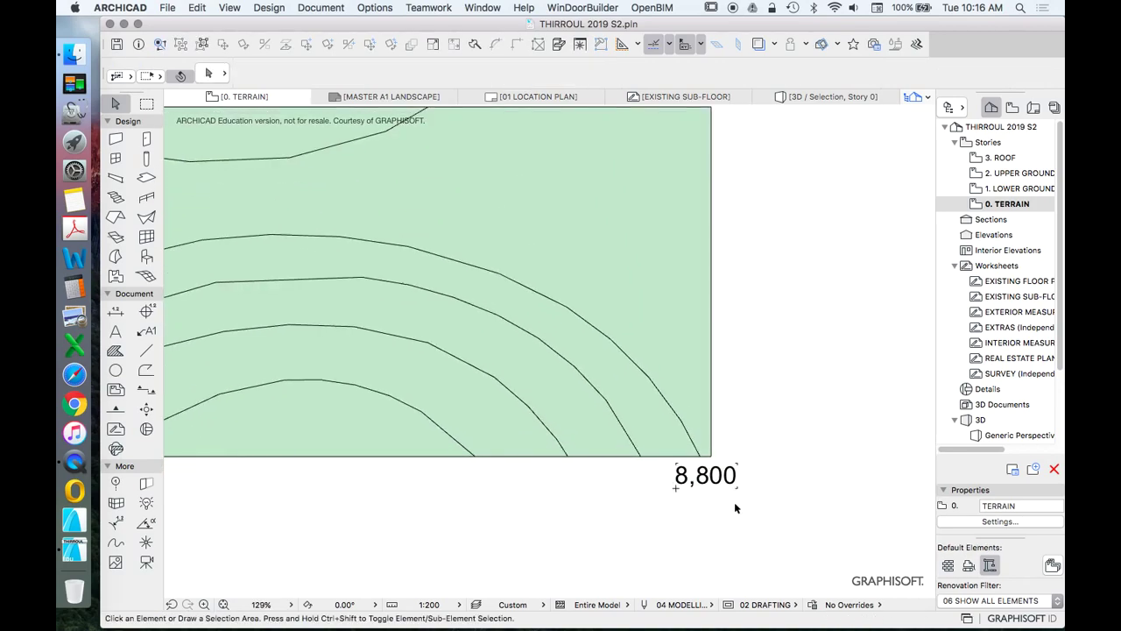
scroll(736, 504, up, 3)
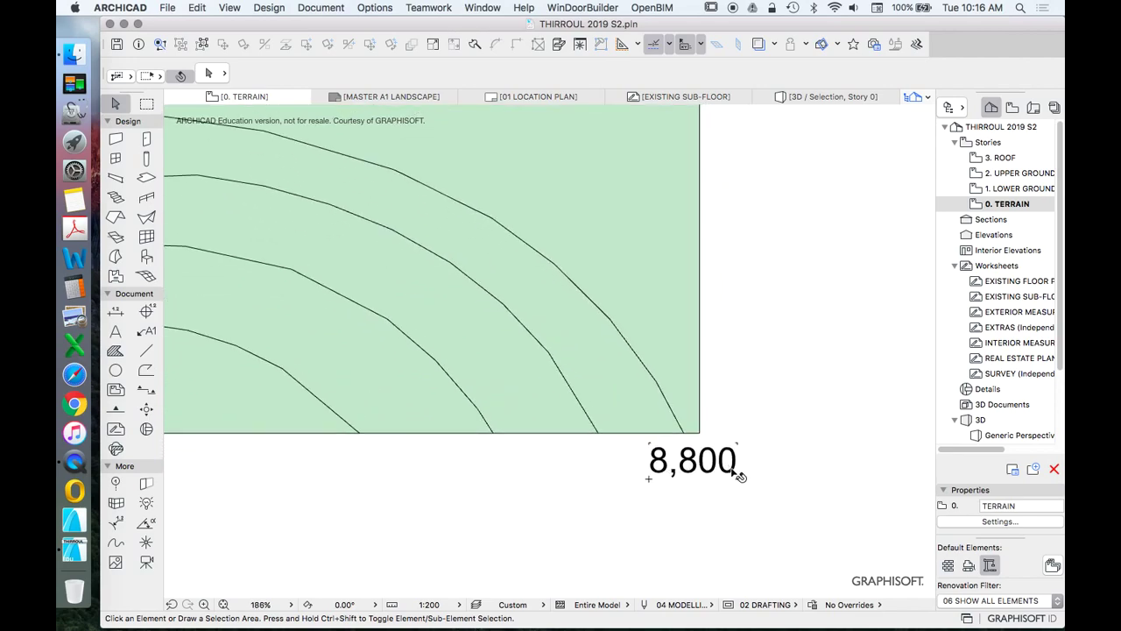
double_click(739, 474)
drag(669, 458, 647, 457)
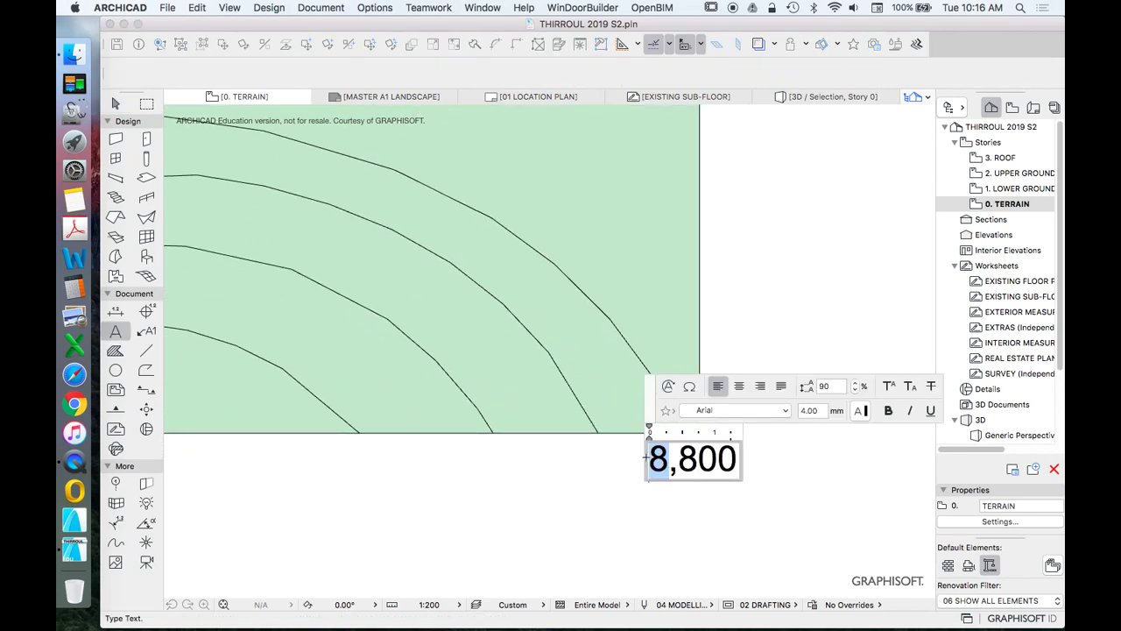
text(9)
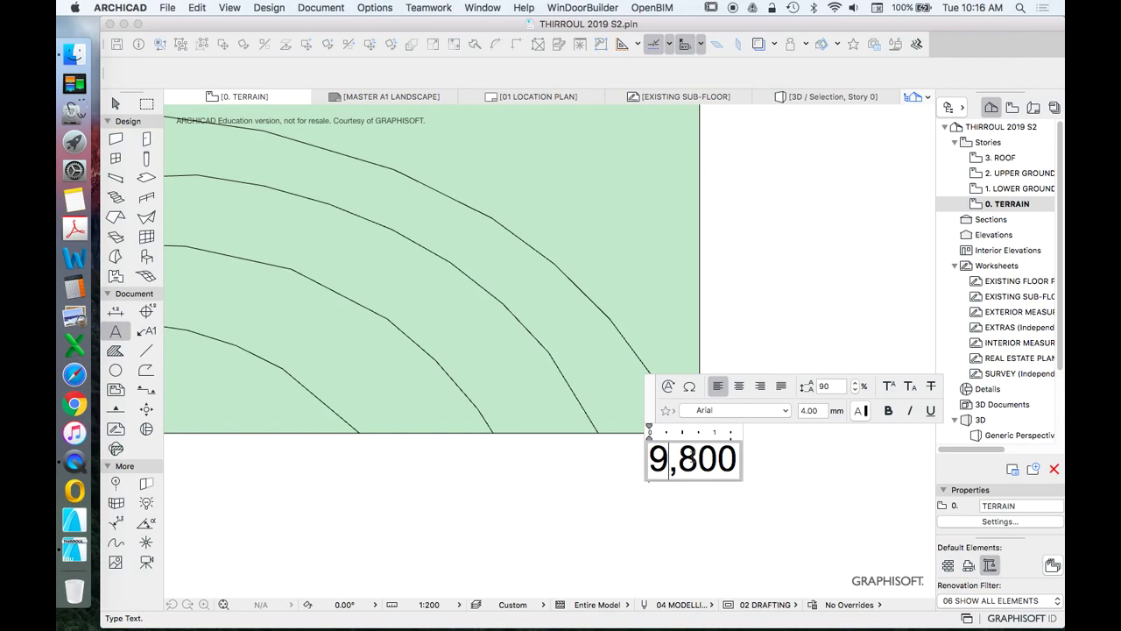
key(shift+Right)
text(2)
click(686, 533)
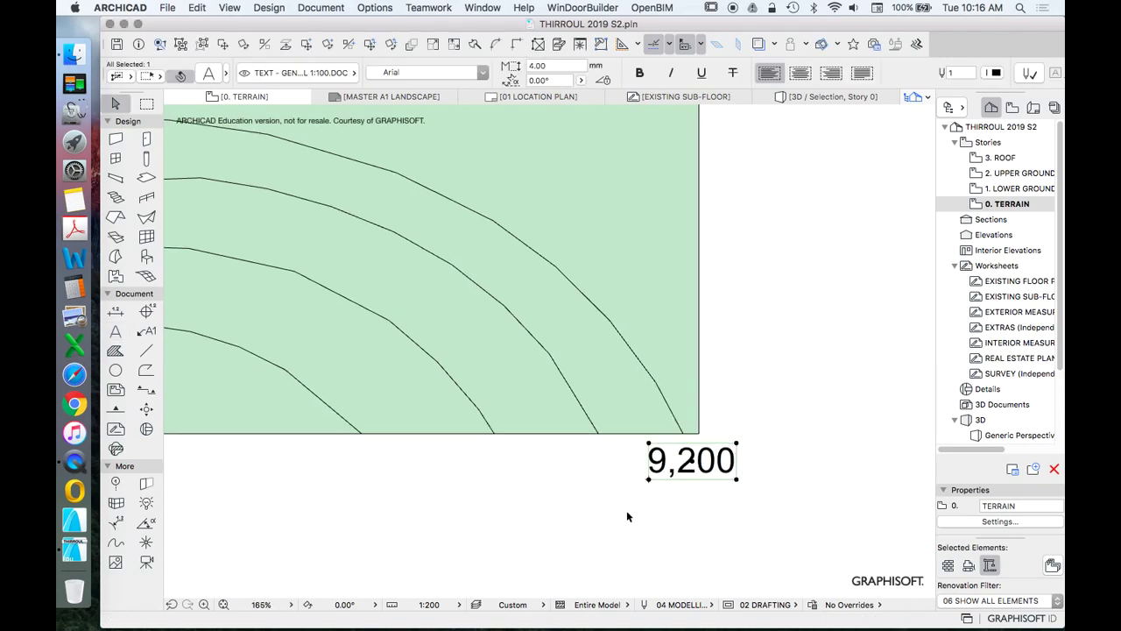
Change the text of the label at the mesh's upper-right corner to 9,700
scroll(648, 438, down, 3)
scroll(665, 370, up, 3)
click(638, 311)
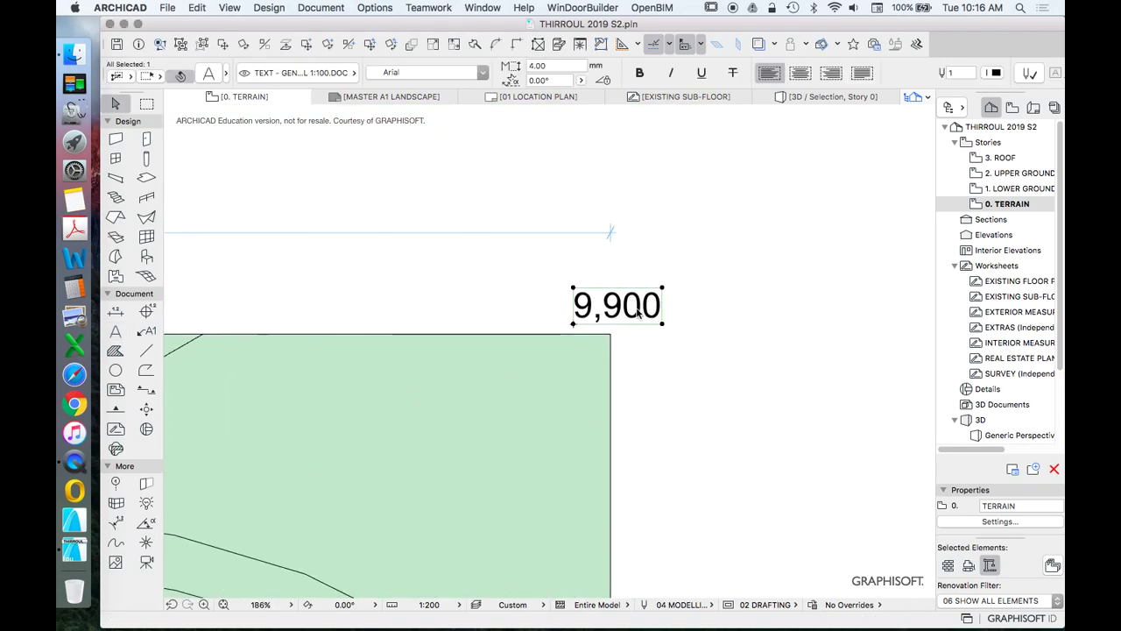
double_click(637, 311)
key(shift+Right)
text(7)
click(698, 302)
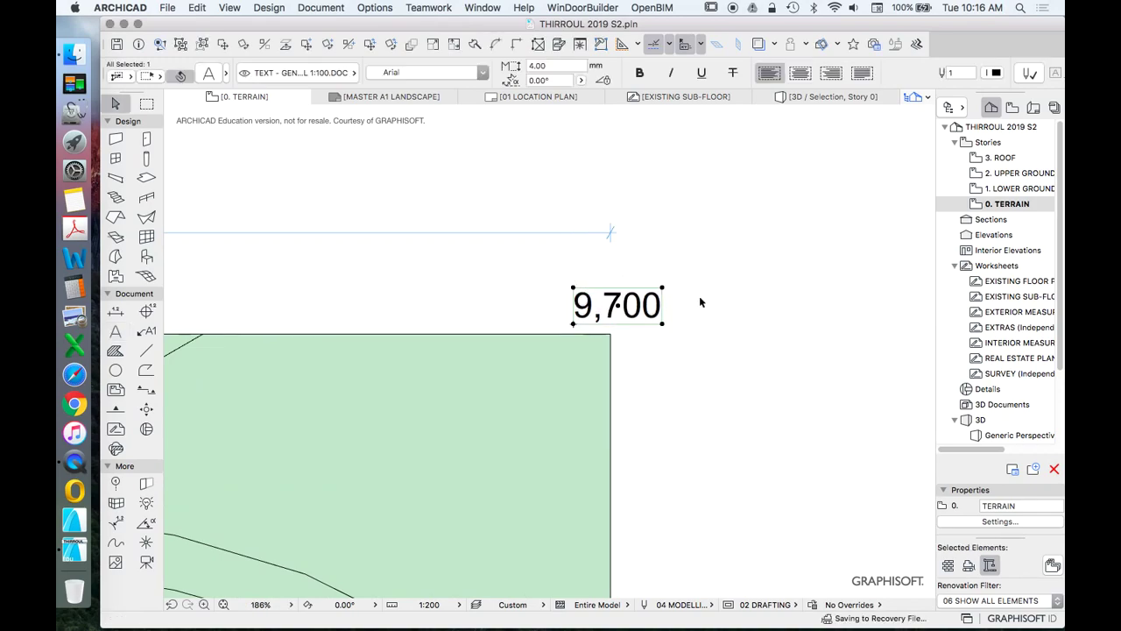
Copy the 9,700 label to just below the middle of the uppermost contour line inside the mesh
scroll(699, 303, down, 4)
click(300, 43)
click(689, 319)
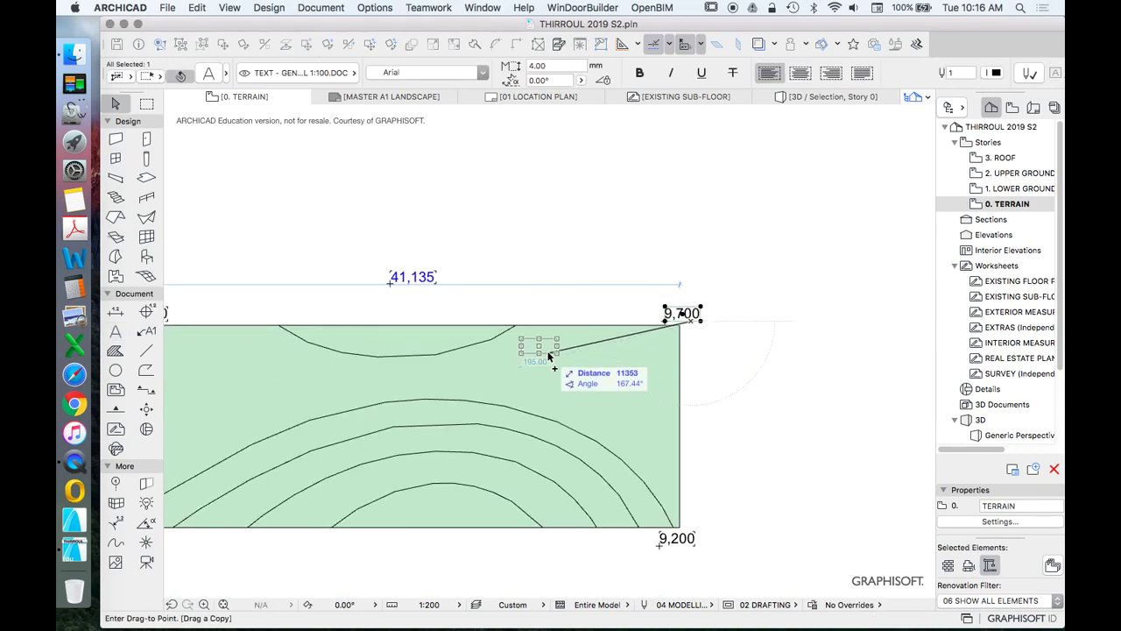
scroll(473, 367, up, 5)
scroll(495, 393, down, 3)
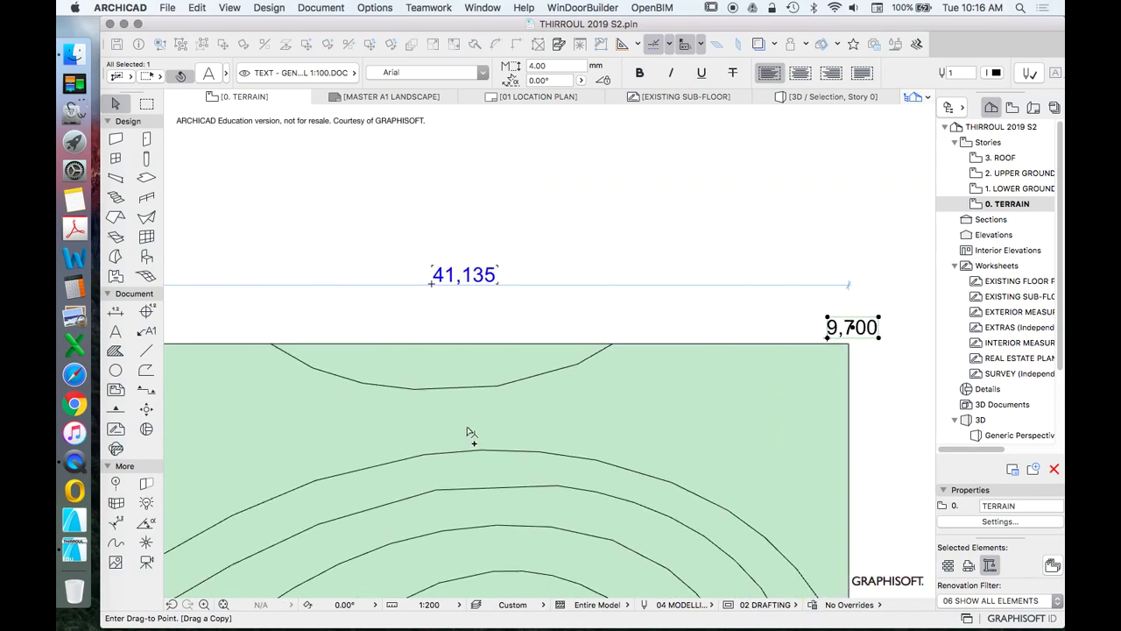
click(418, 424)
scroll(418, 423, up, 1)
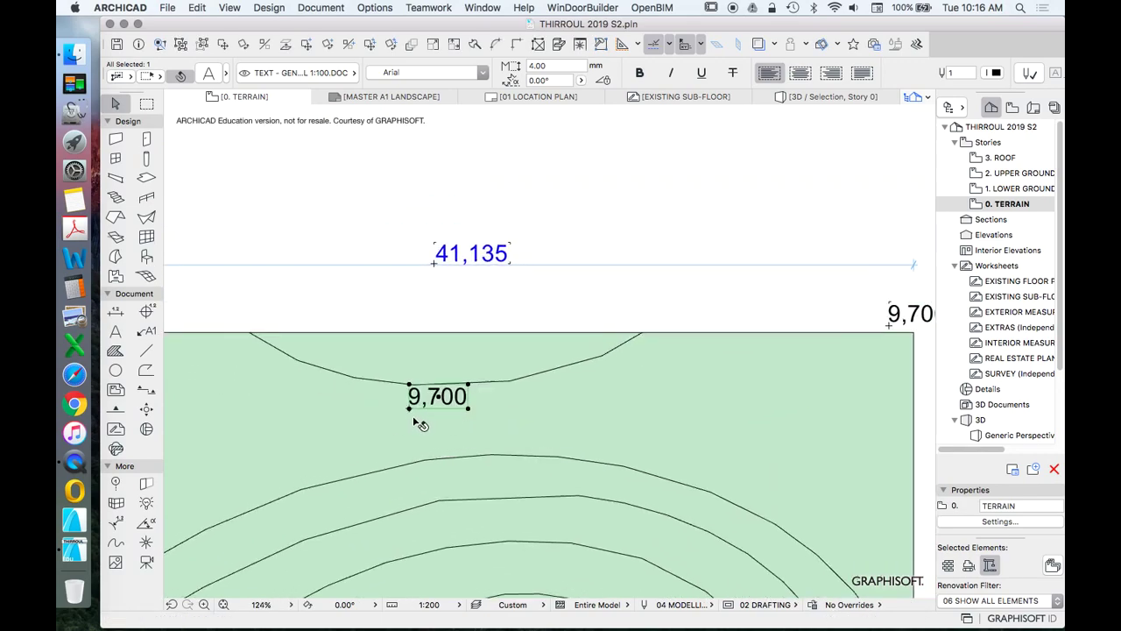
Change the text of the copied label below the uppermost contour to 9,500
scroll(418, 424, up, 3)
double_click(476, 358)
drag(501, 347, 469, 348)
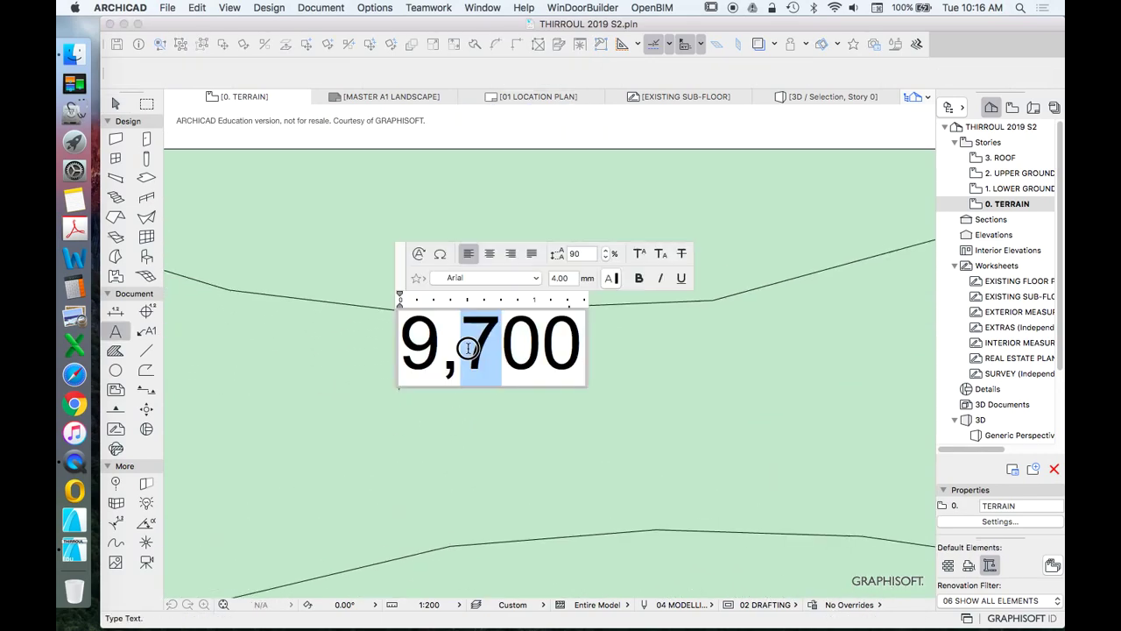
text(5)
click(519, 409)
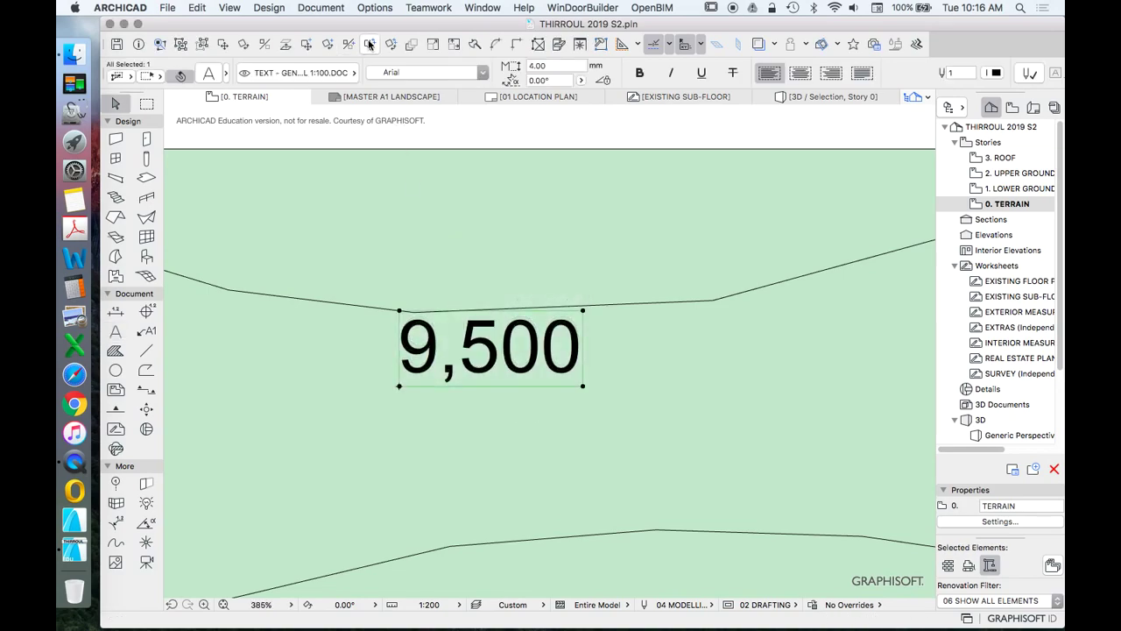
Place multiple copies of the 9,500 label, one just above the middle of each of the four lower contours
click(369, 46)
scroll(512, 227, down, 4)
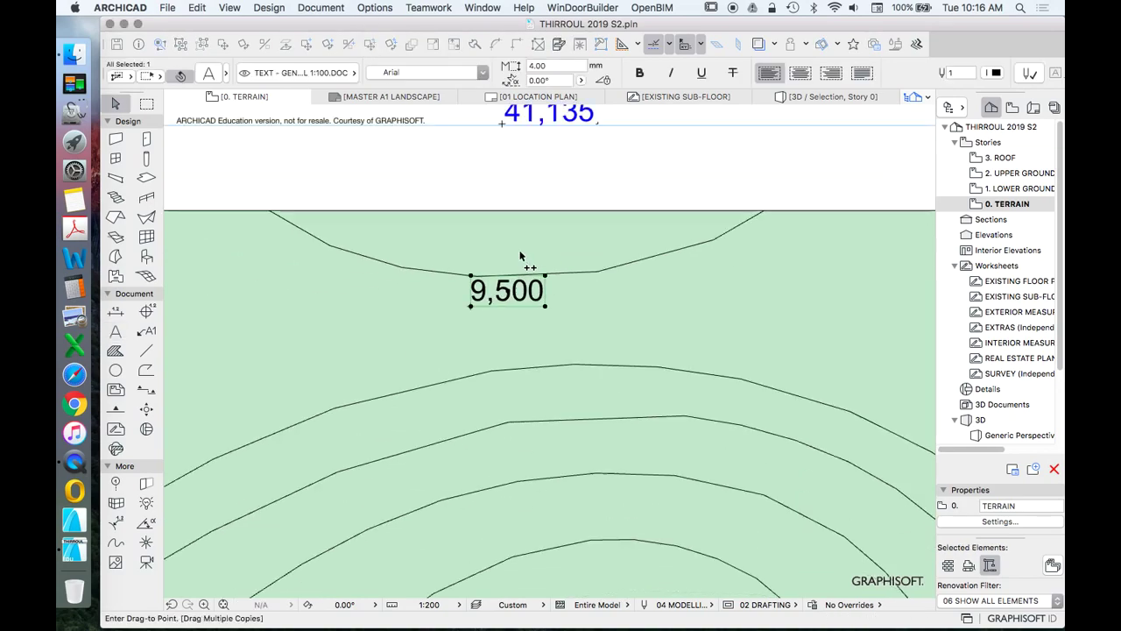
scroll(531, 312, up, 3)
click(457, 144)
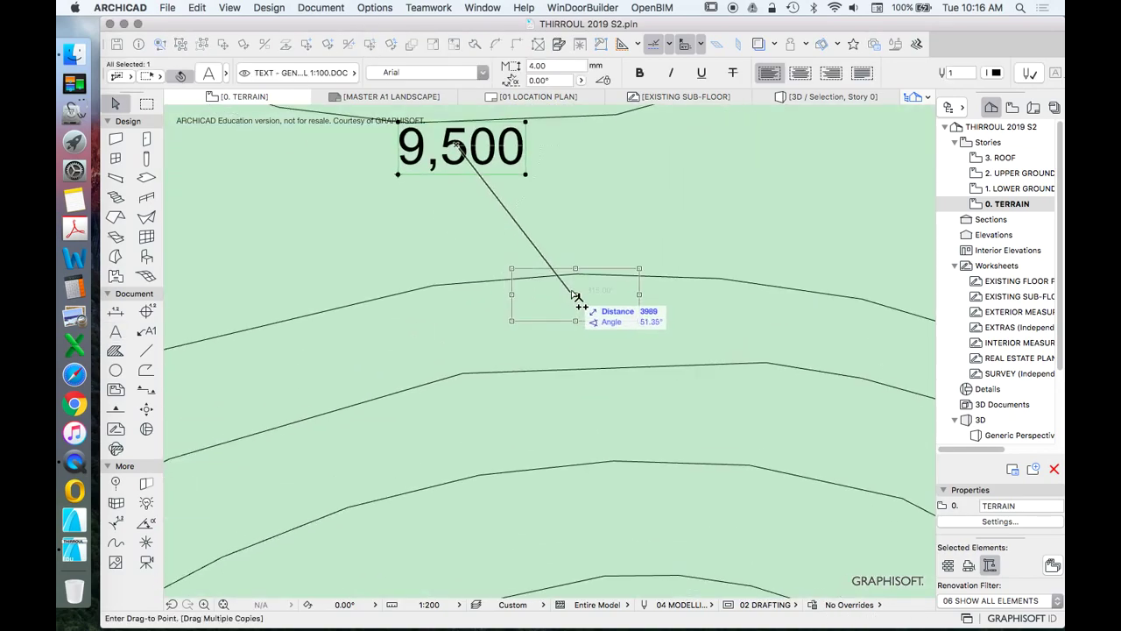
click(578, 246)
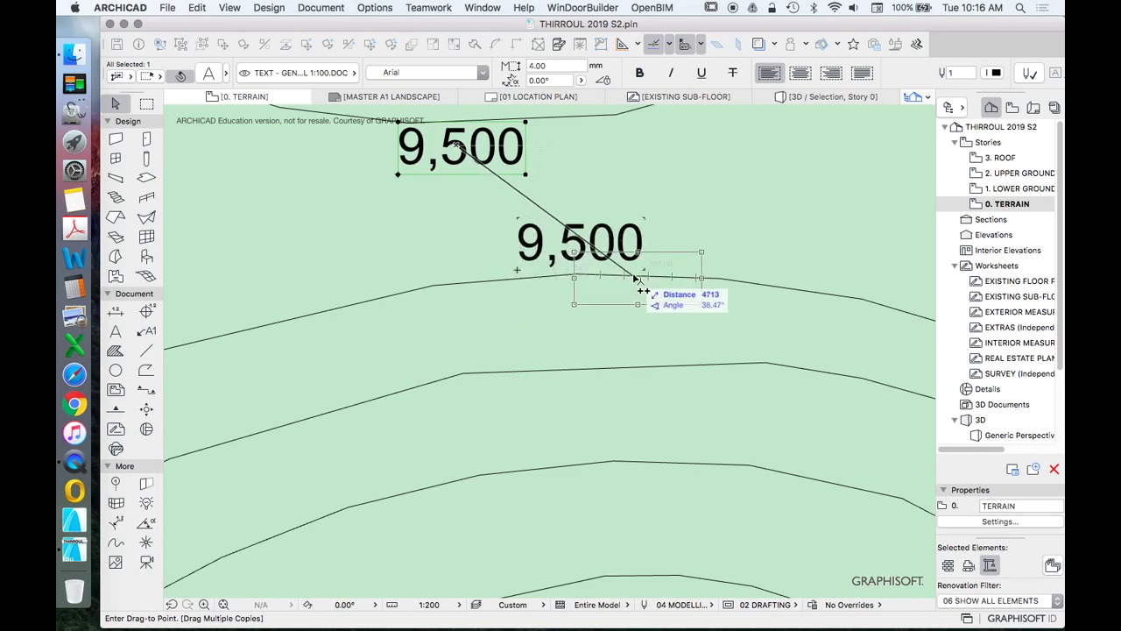
click(582, 334)
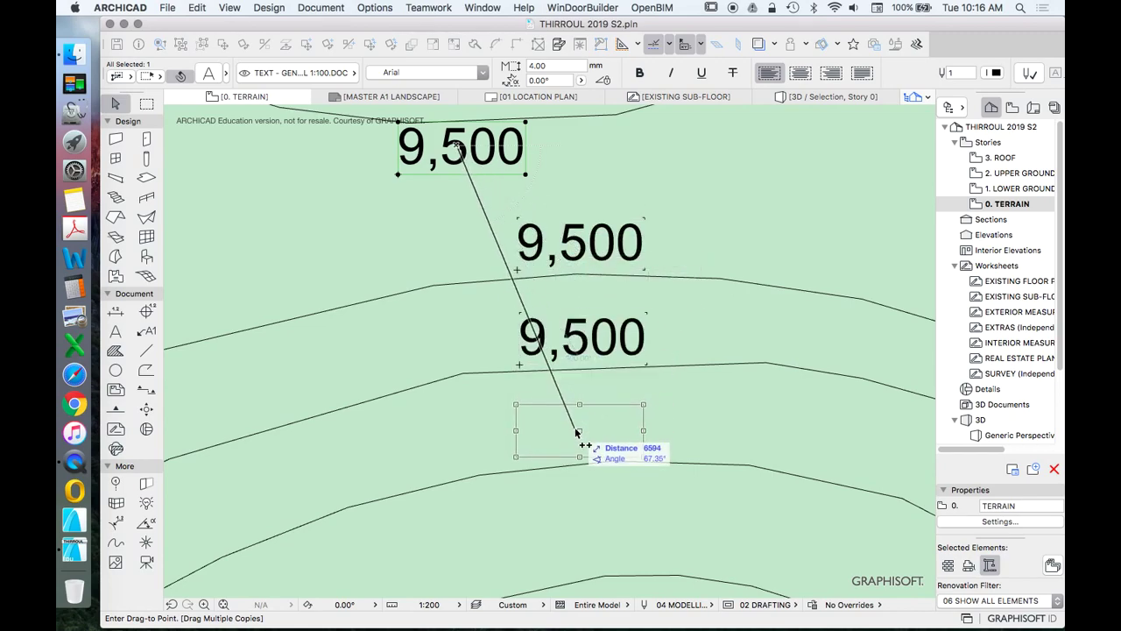
click(576, 424)
scroll(614, 319, down, 3)
scroll(618, 324, up, 3)
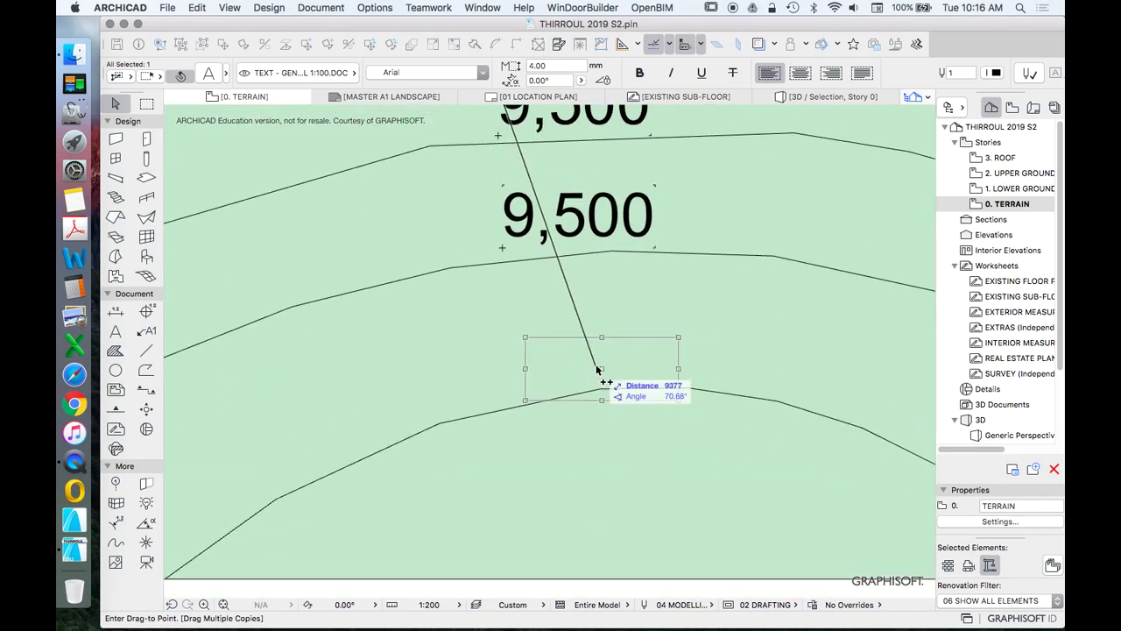
key(Escape)
scroll(578, 475, down, 3)
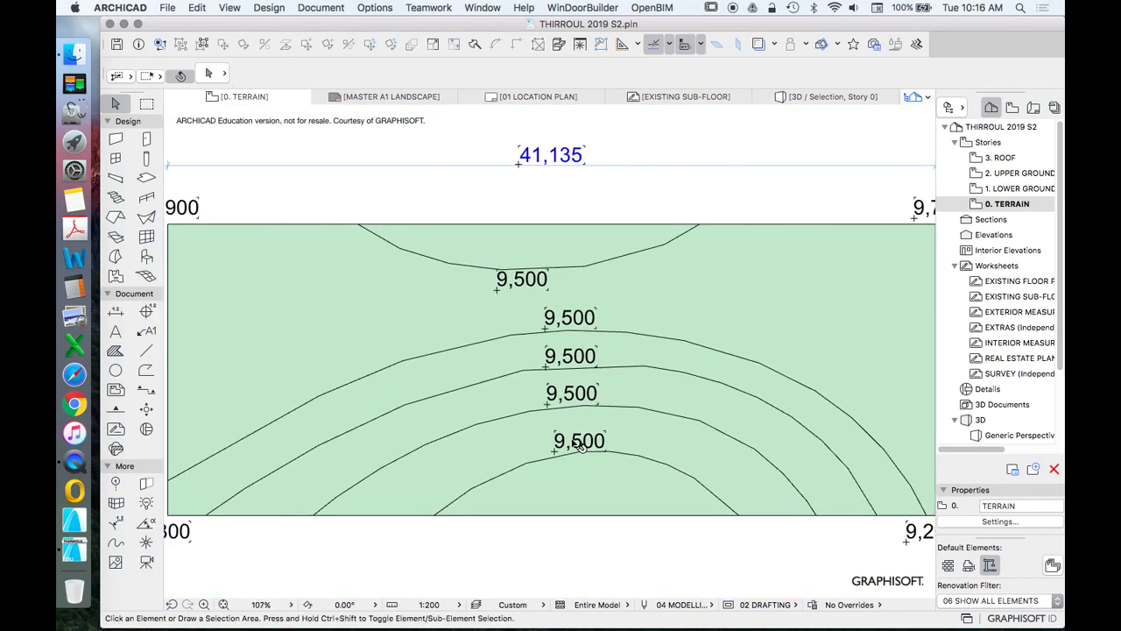
Change the label above the second contour from the top to 9,000
scroll(574, 376, up, 3)
scroll(574, 377, up, 2)
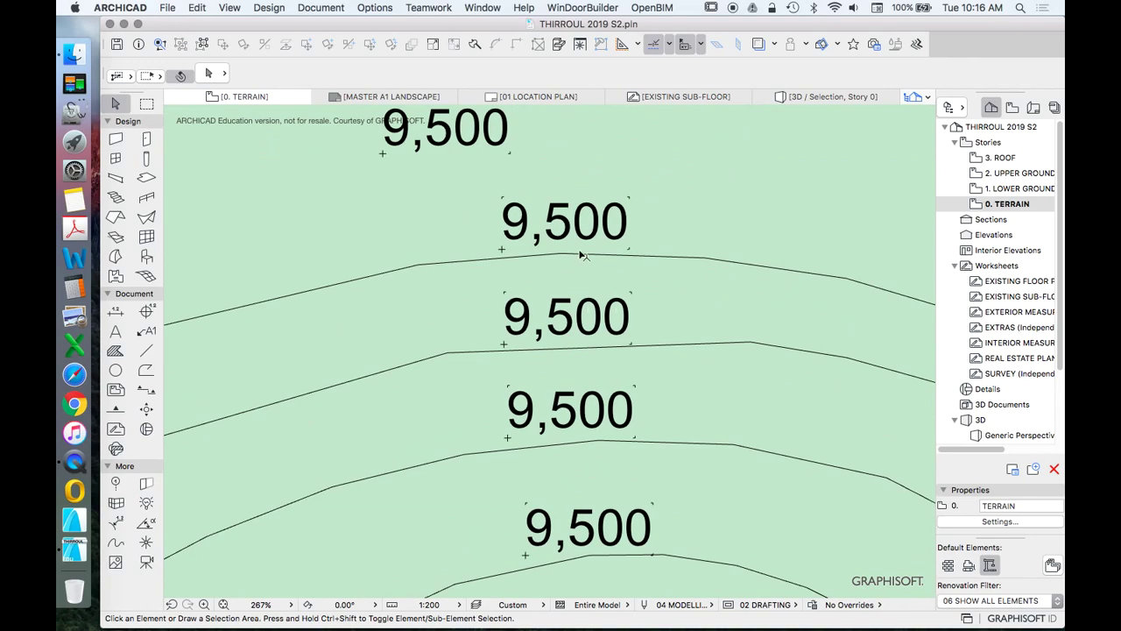
double_click(565, 224)
drag(571, 224, 546, 224)
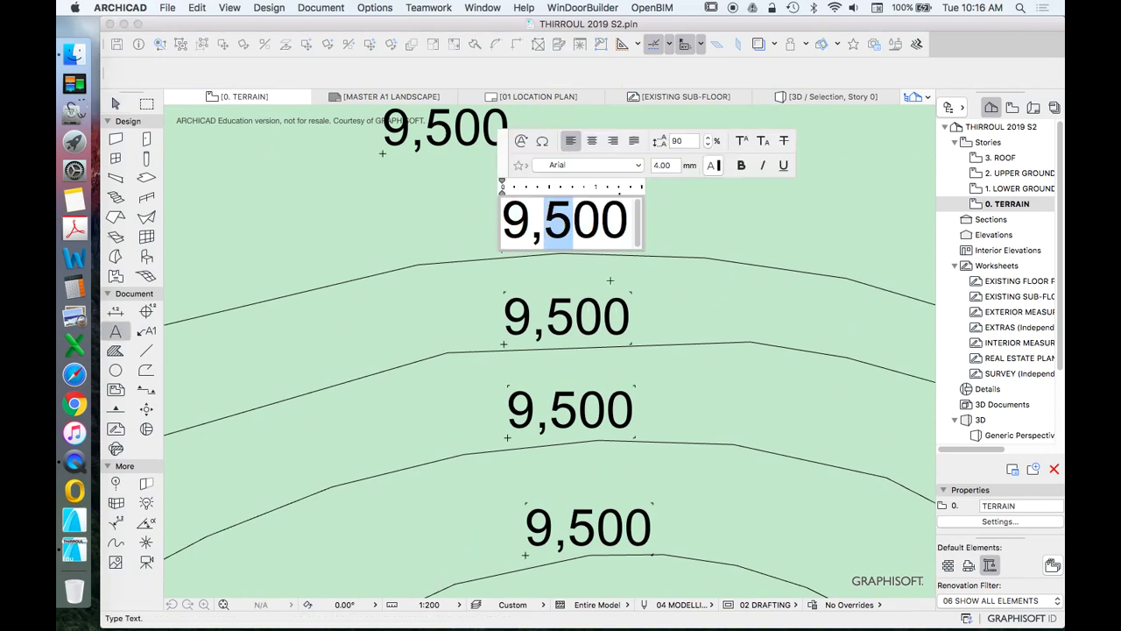
text(0)
key(Escape)
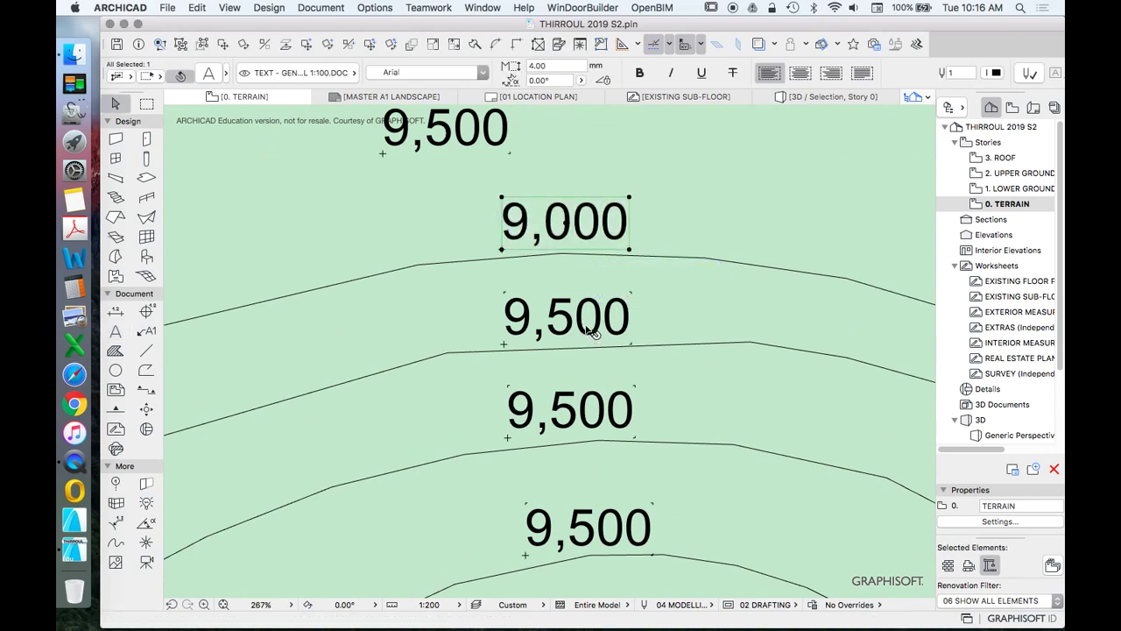
Change the label above the third contour from the top to 8,500
double_click(596, 335)
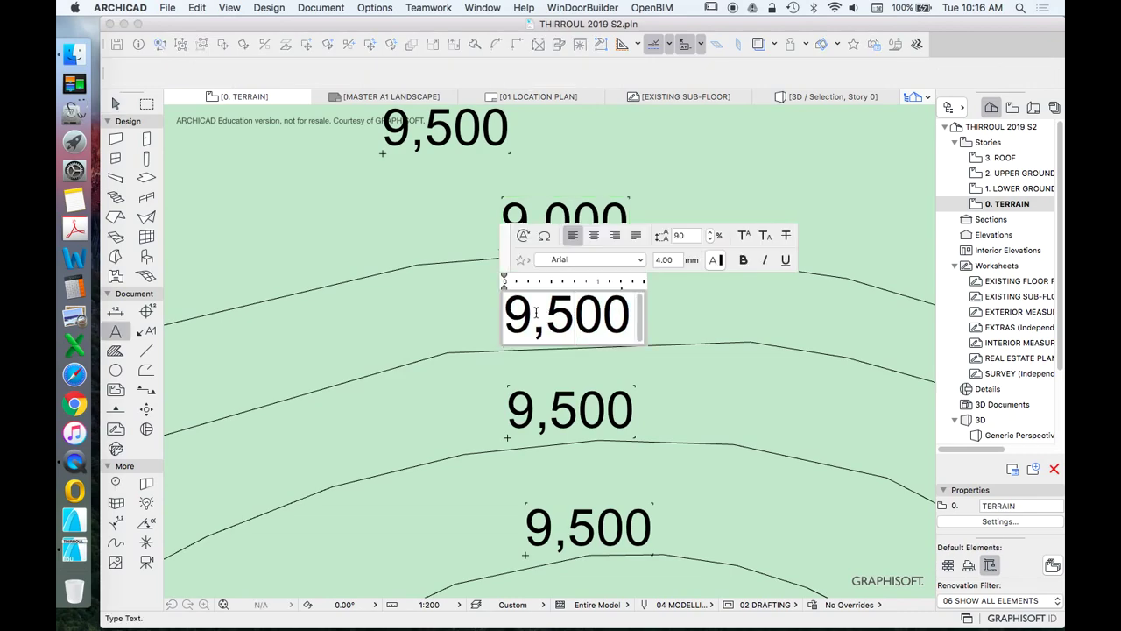
drag(536, 312, 504, 312)
text(8)
key(Escape)
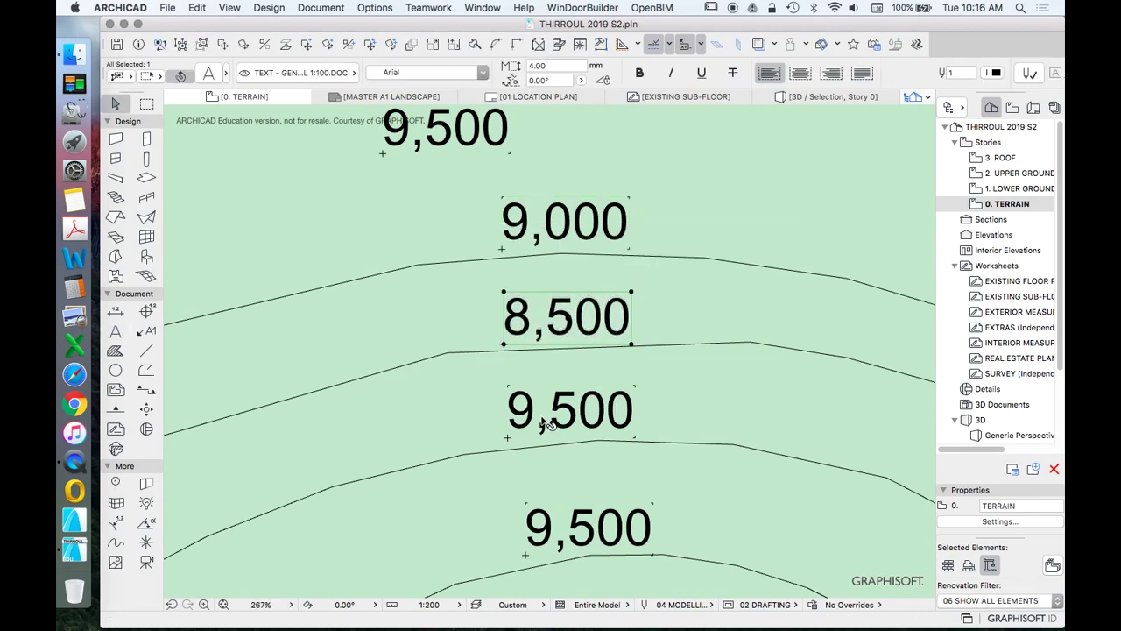
Change the label above the fourth contour from the top to 8,000
double_click(547, 424)
mouse_move(536, 407)
mouse_down()
mouse_move(510, 405)
mouse_move(550, 405)
mouse_up()
text(8)
click(613, 496)
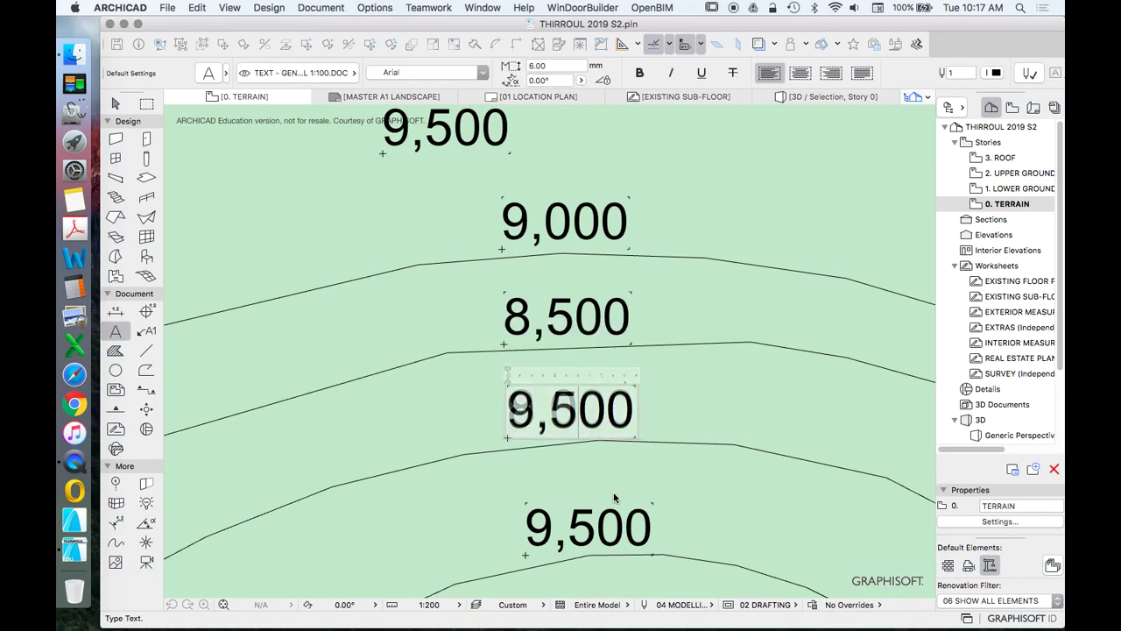
Change the label above the lowest contour to 7,500 and clear the selection
double_click(578, 527)
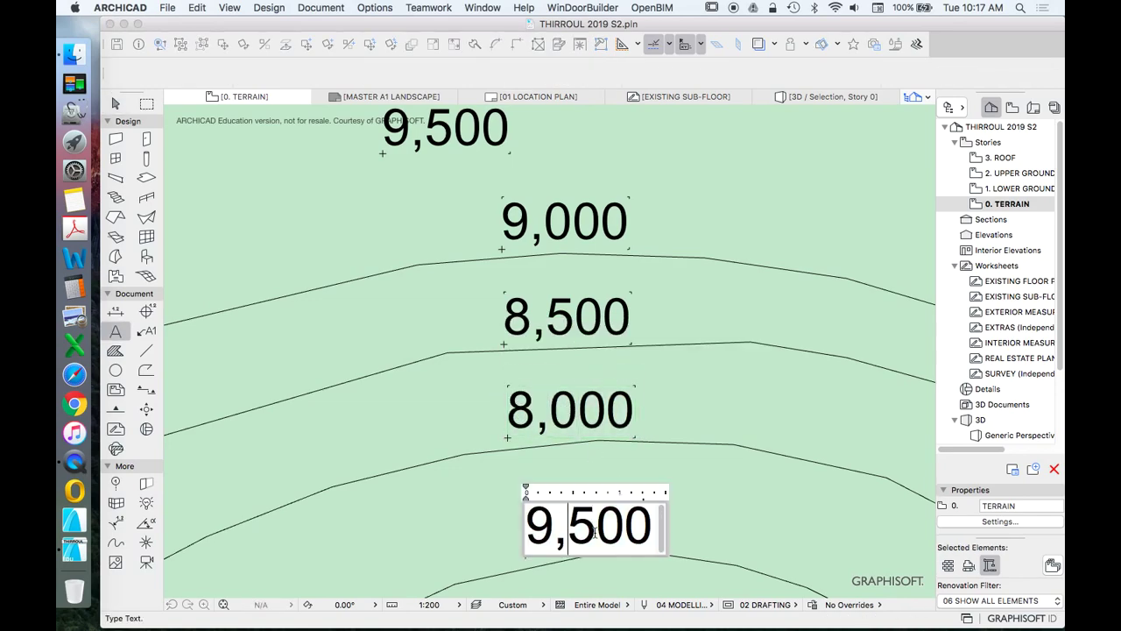
drag(543, 534, 529, 530)
text(7)
click(451, 538)
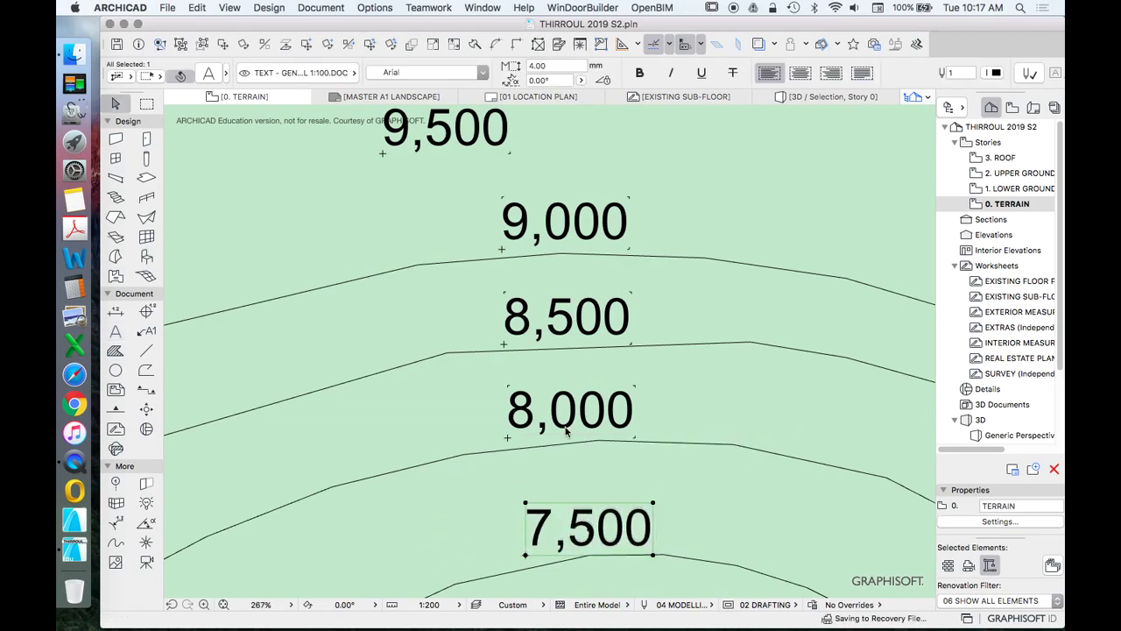
key(super+apostrophe)
key(Escape)
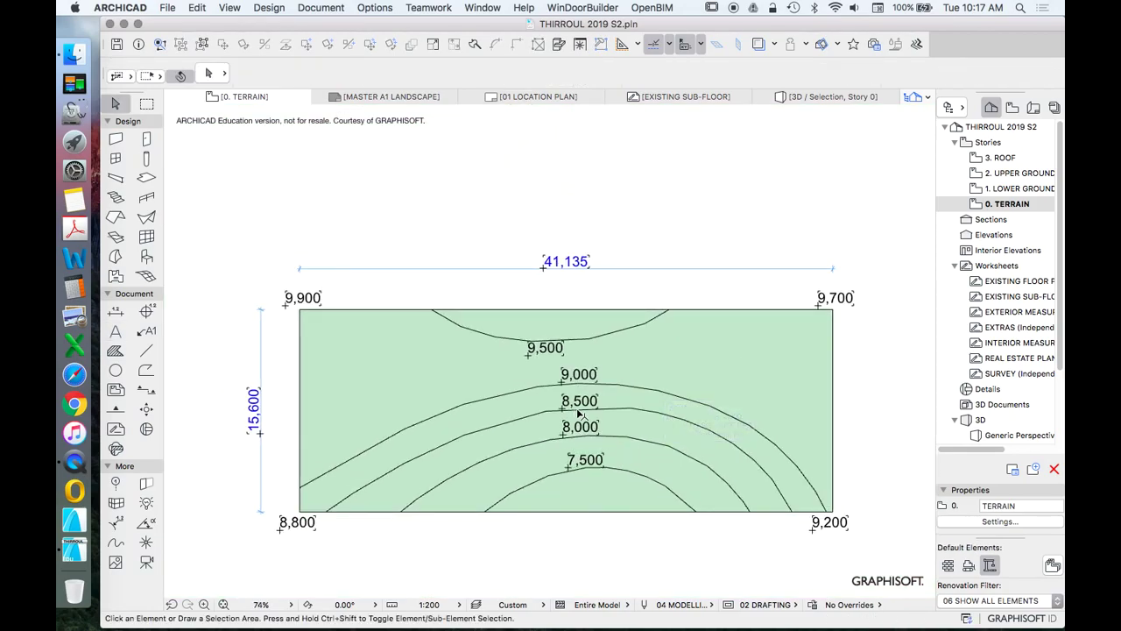
key(super+minus)
scroll(696, 445, up, 3)
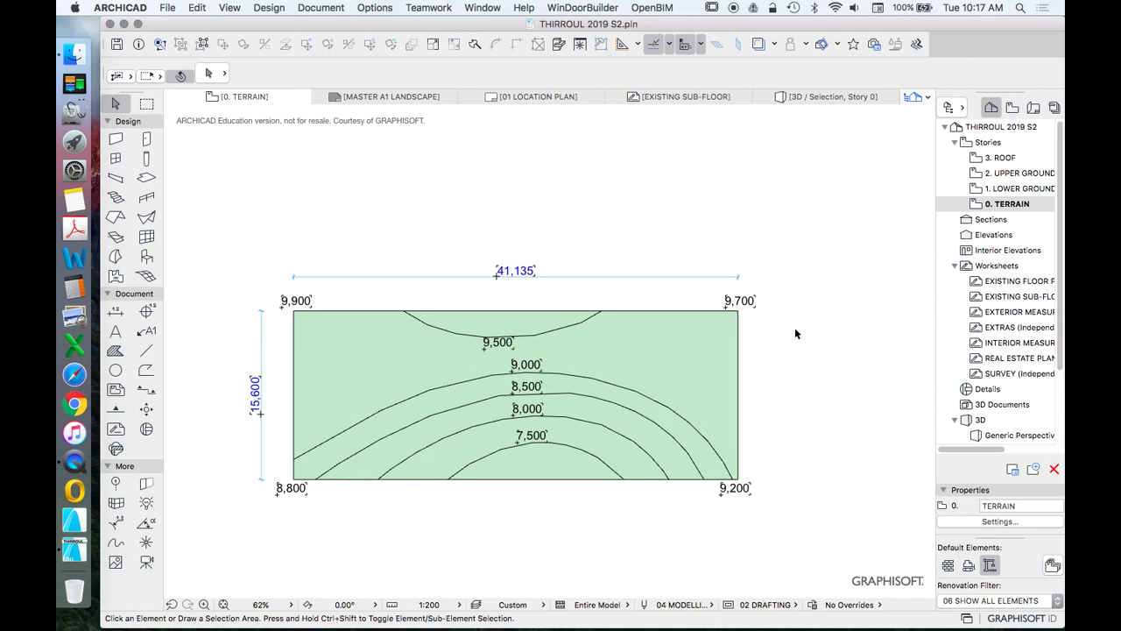
scroll(711, 348, up, 2)
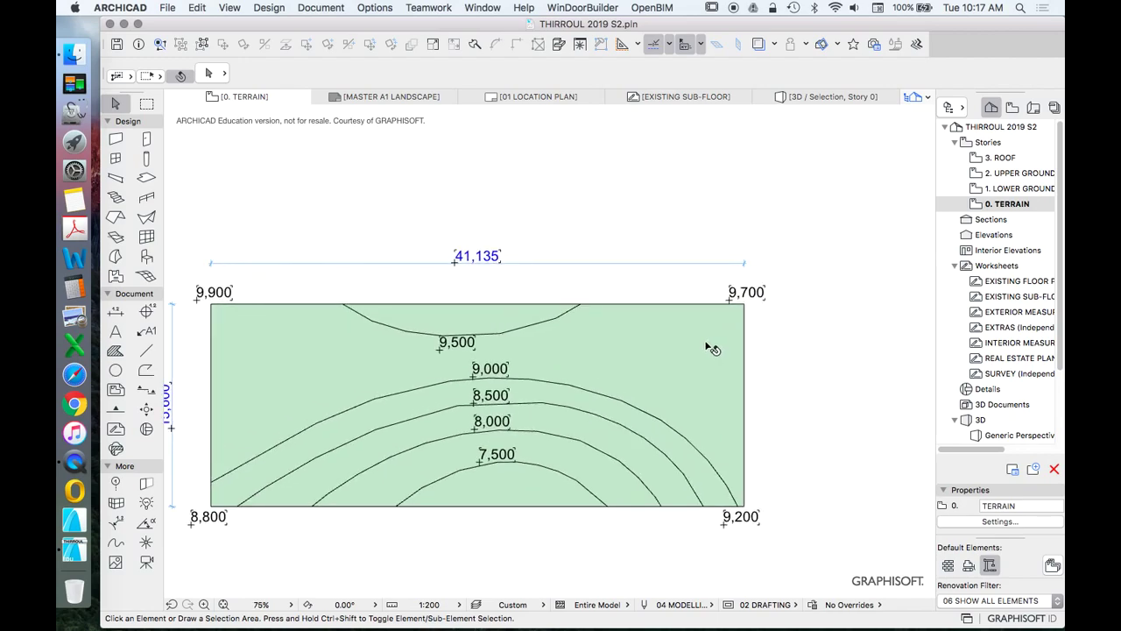
scroll(795, 335, down, 2)
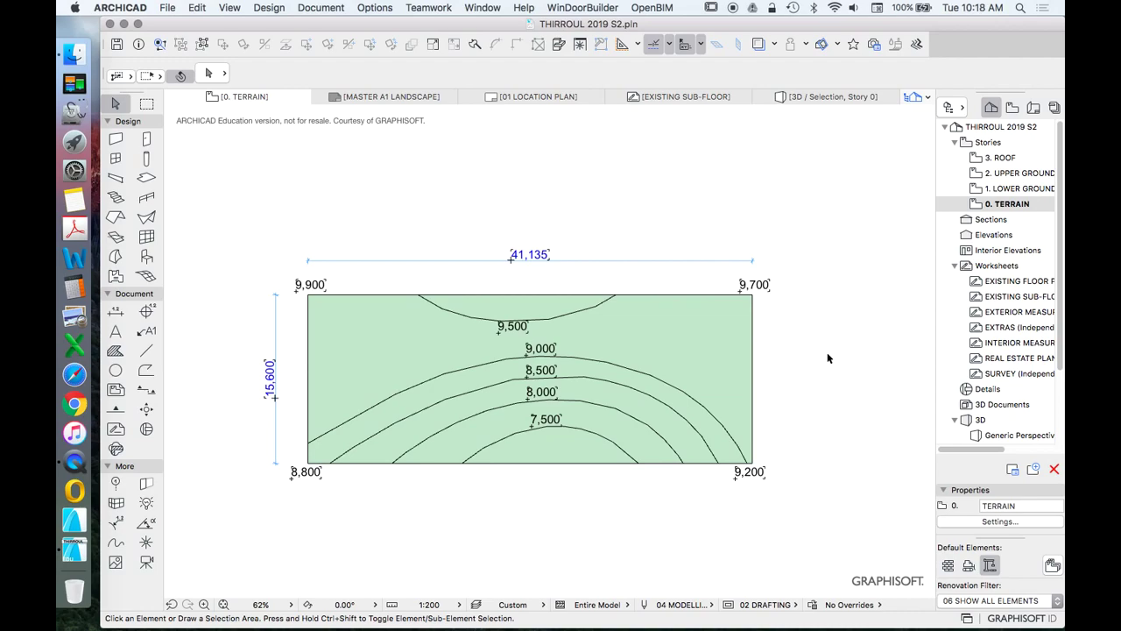
scroll(517, 403, up, 3)
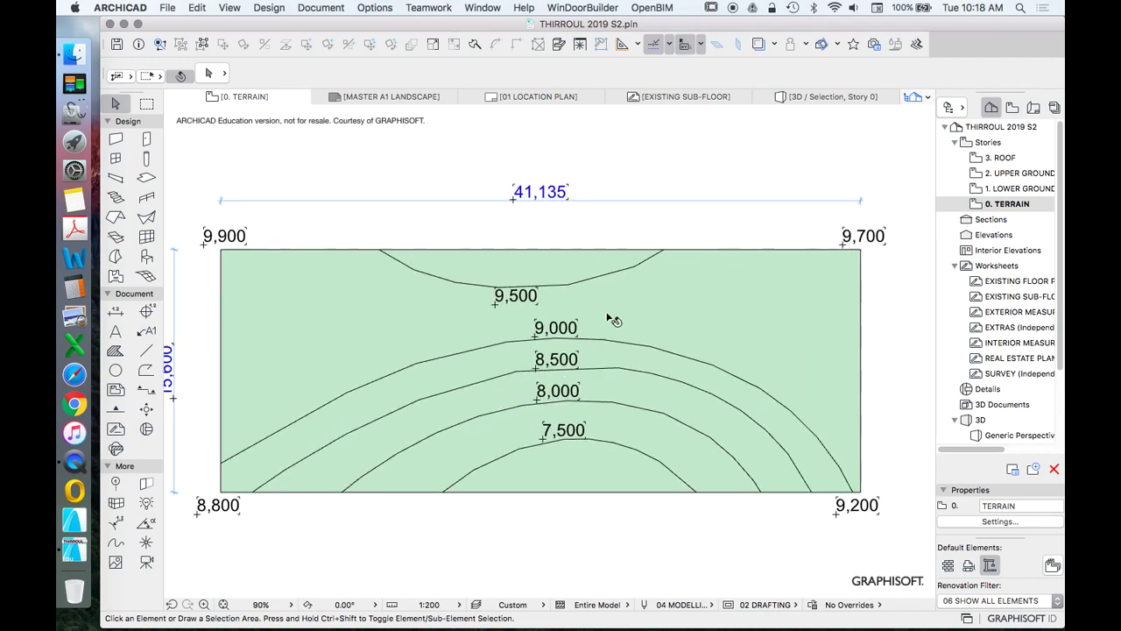
Select the terrain mesh to examine the nodes along its edges and contour lines, and clear the selection
click(681, 286)
scroll(690, 253, down, 3)
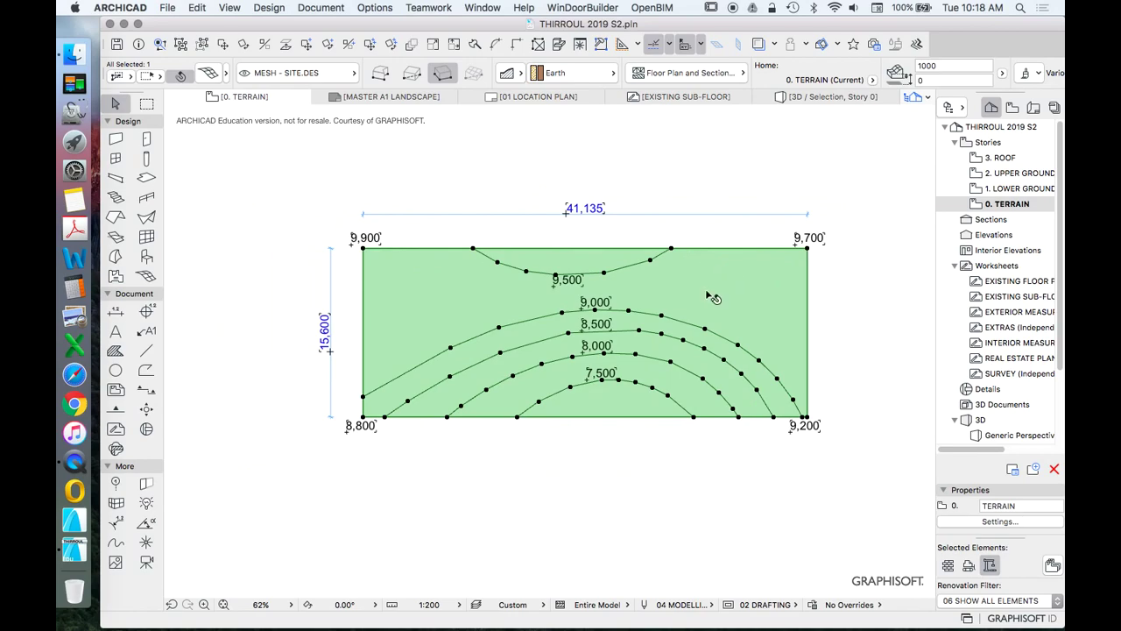
scroll(664, 310, up, 2)
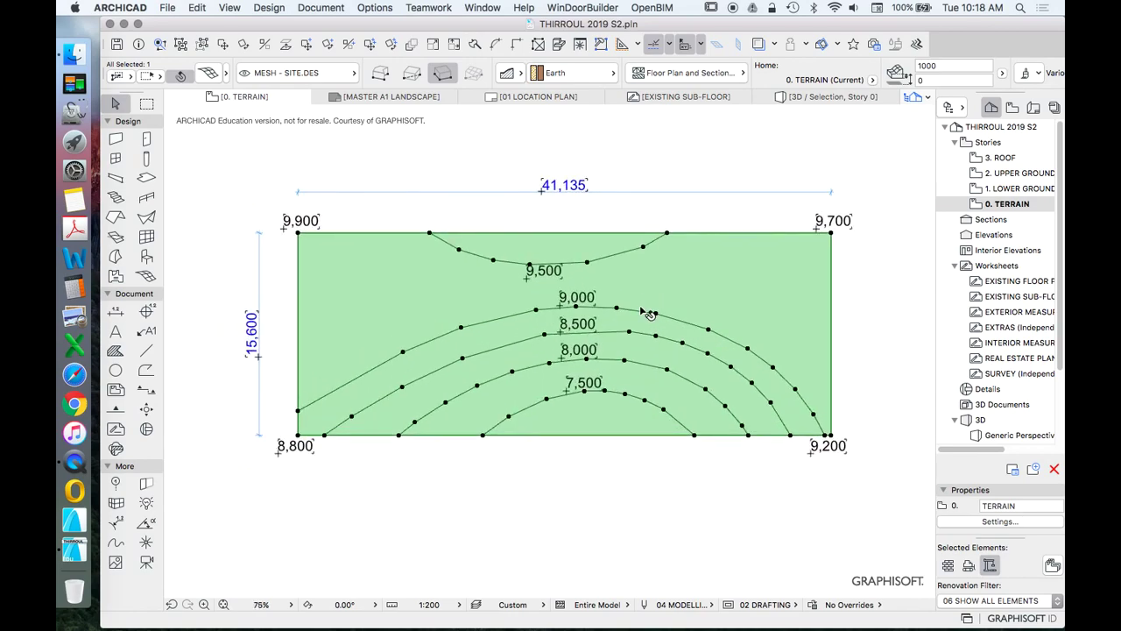
scroll(656, 269, up, 2)
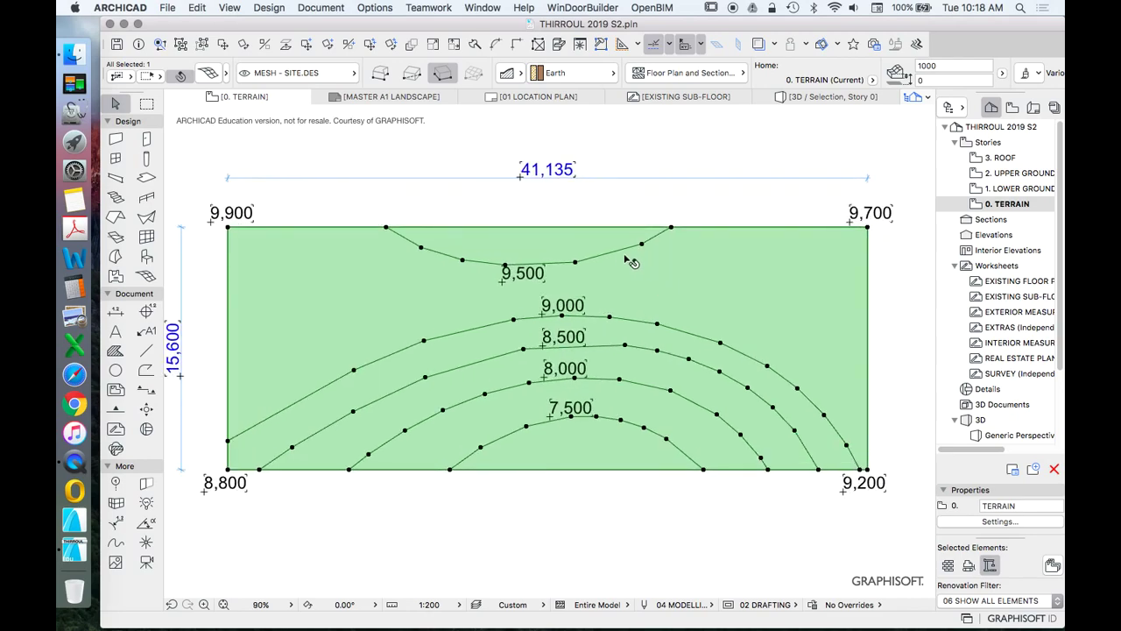
click(706, 208)
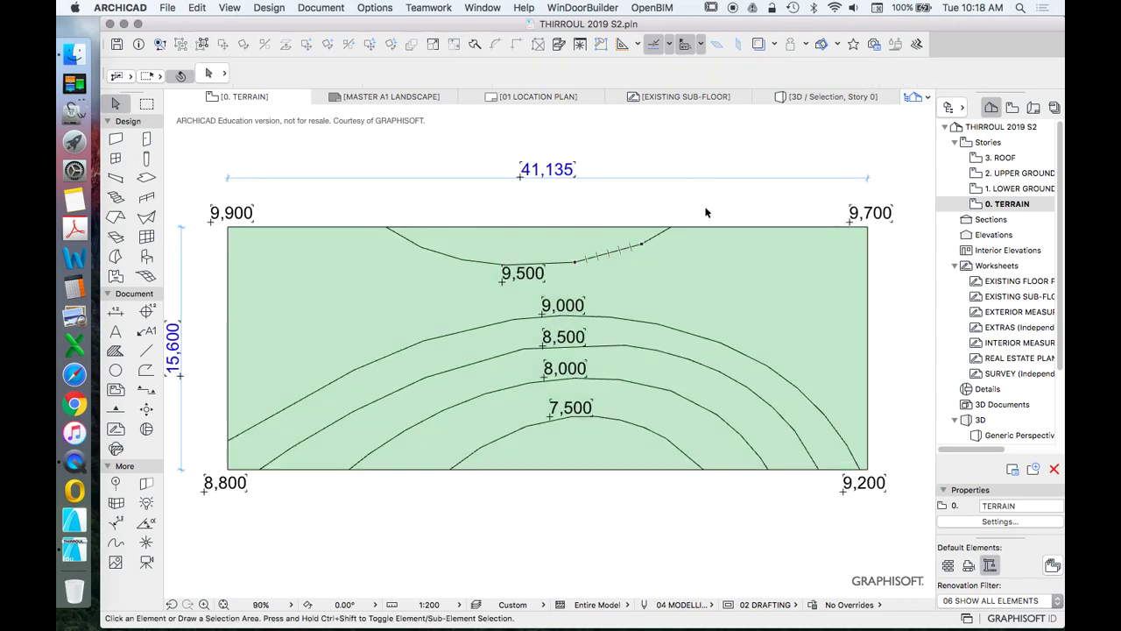
Set the mesh point height of the topmost contour to 9500 and apply it to all its points
click(732, 275)
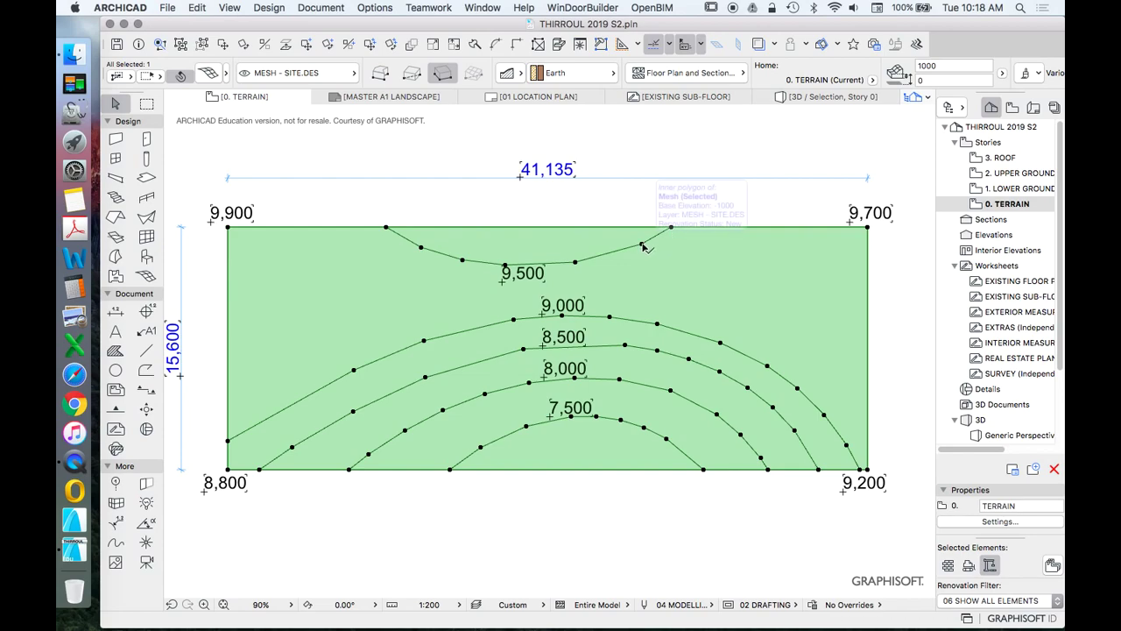
click(575, 263)
click(578, 263)
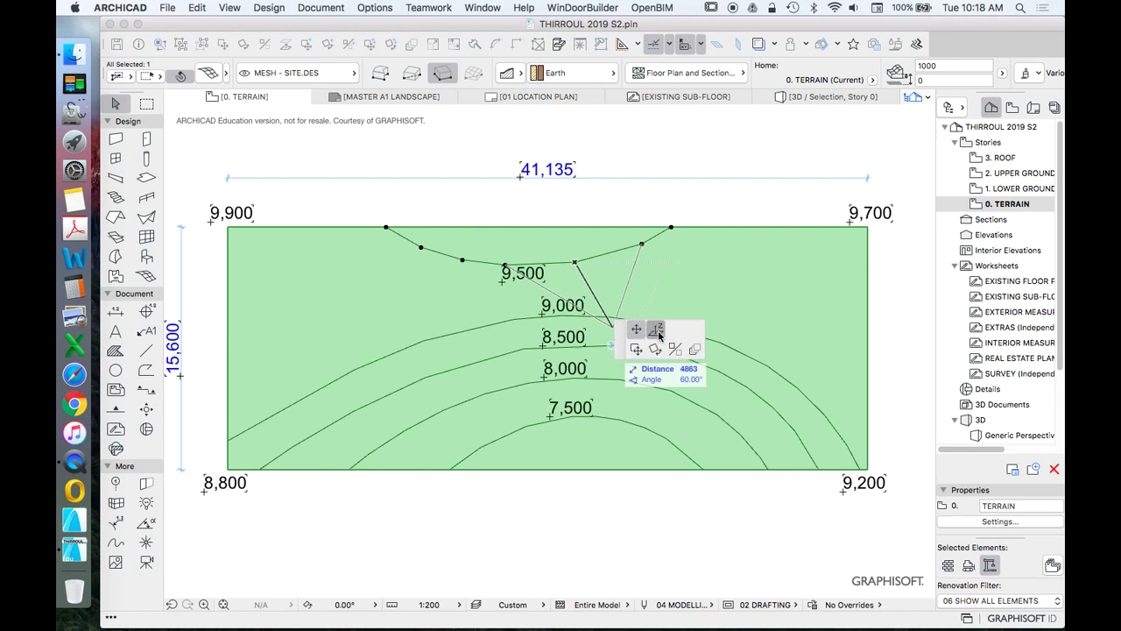
click(658, 333)
drag(242, 121, 766, 113)
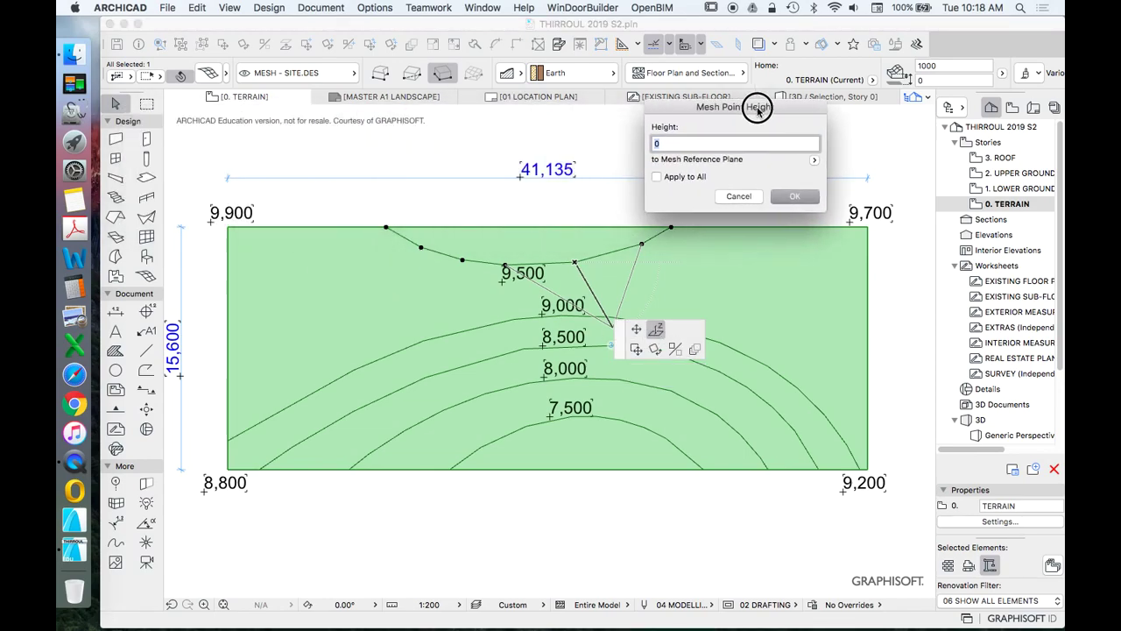
click(683, 178)
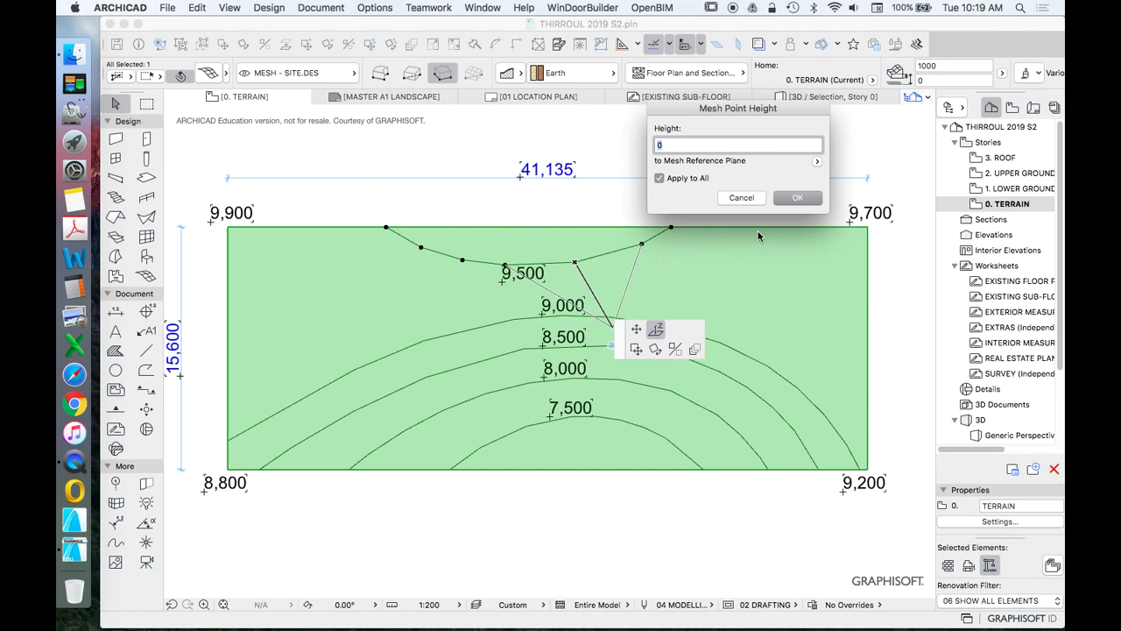
text(9500)
click(798, 198)
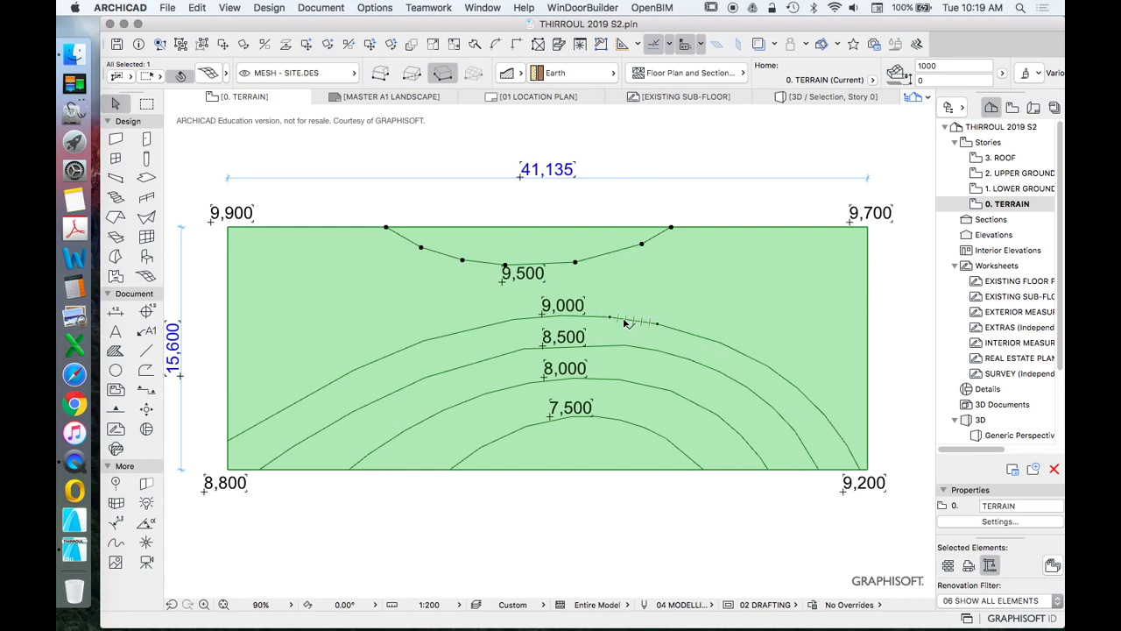
Set the height of all mesh points on the second contour from the top to 9000
click(670, 328)
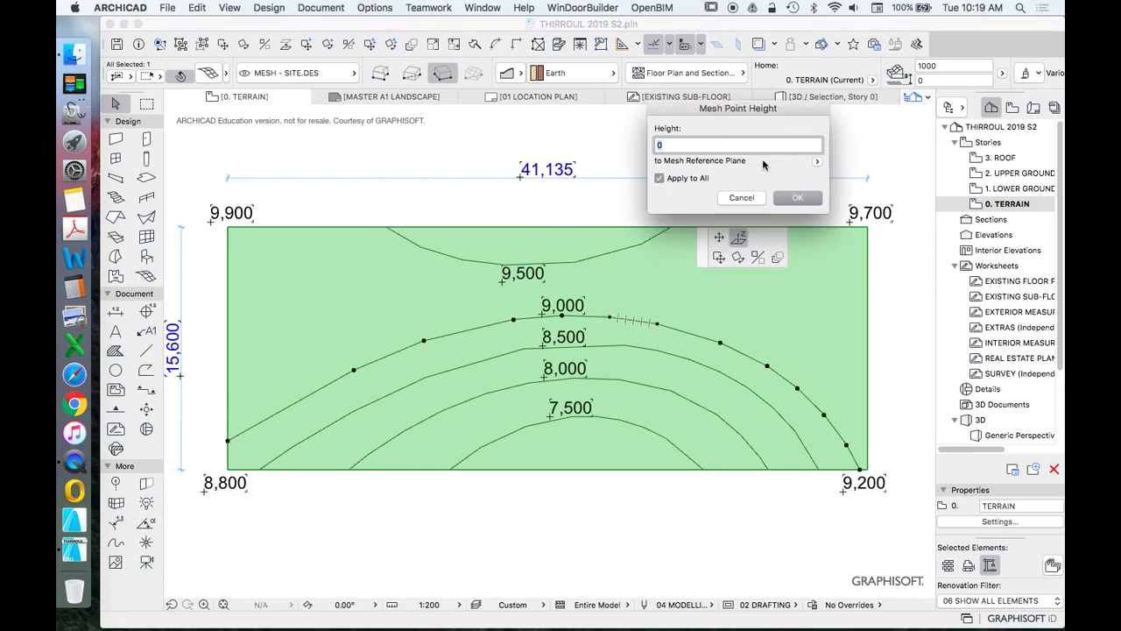
text(9000)
click(798, 197)
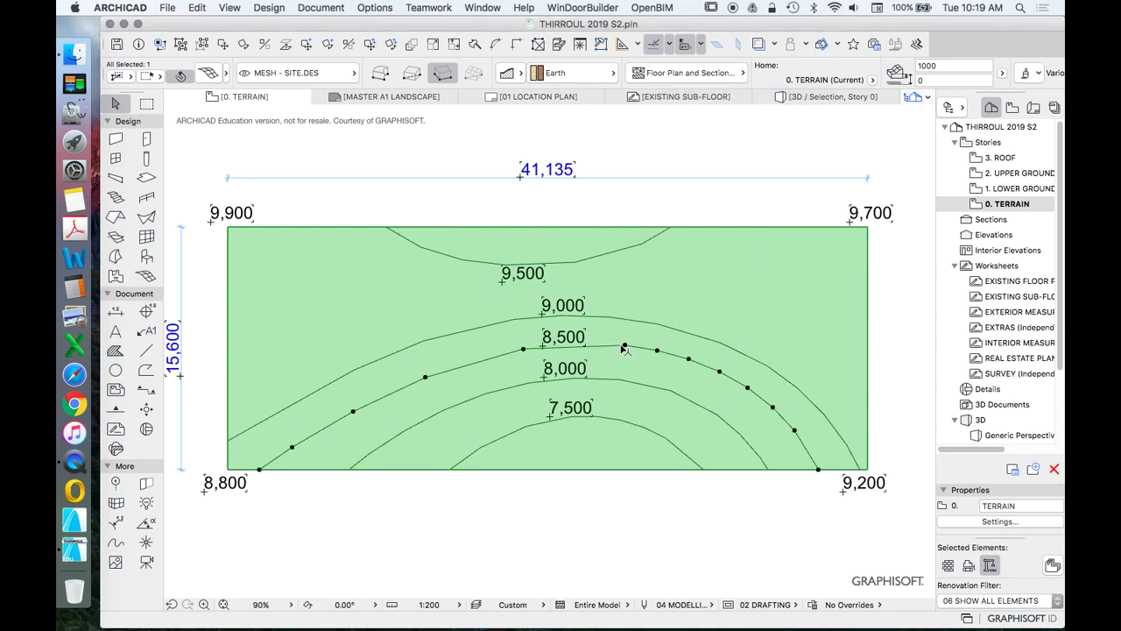
Set the height of all mesh points on the third contour from the top to 8,500
click(623, 346)
text(8)
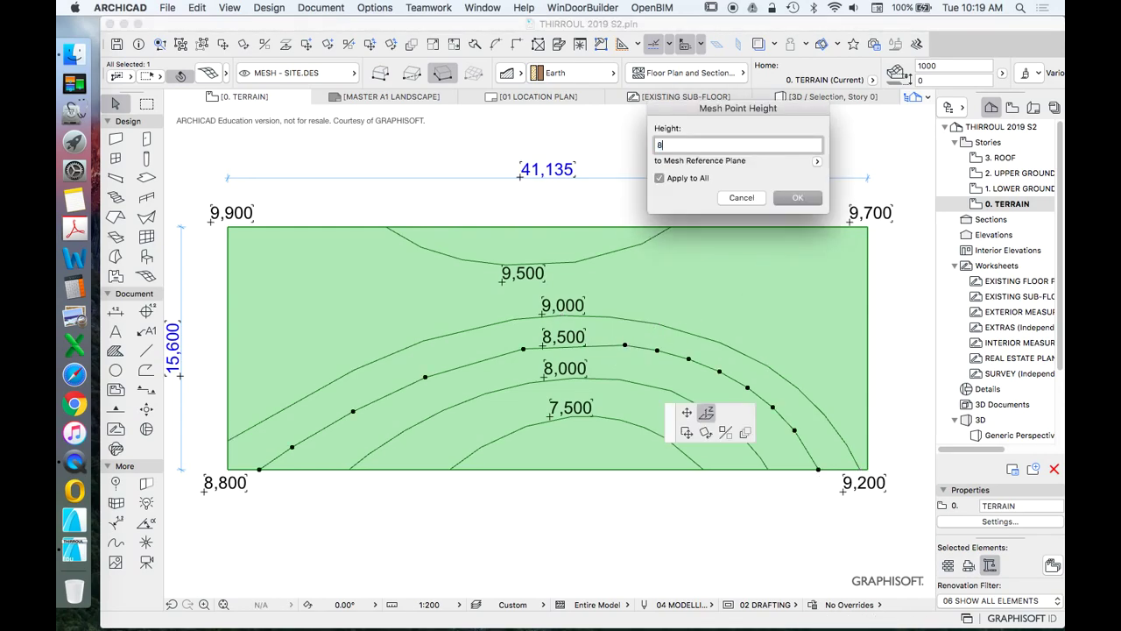
text(,500)
key(Return)
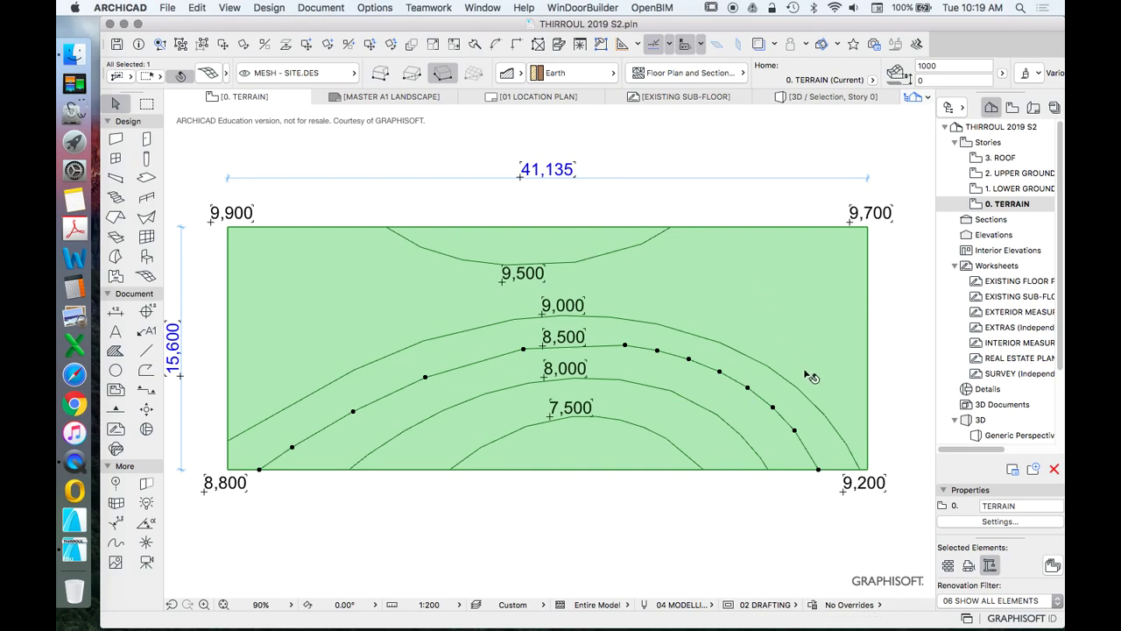
Set the height of all mesh points on the fourth contour from the top to 8,000
click(624, 380)
click(620, 382)
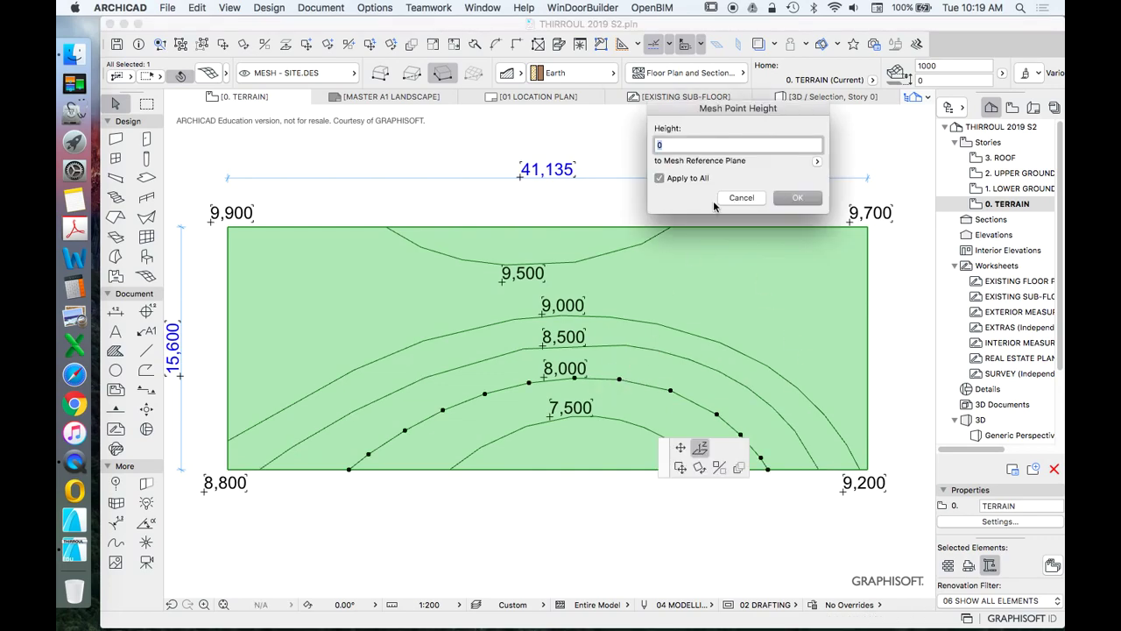
text(8,)
text(000)
key(Return)
Set the height of all mesh points on the lowest contour to 7500 and clear the selection
click(624, 422)
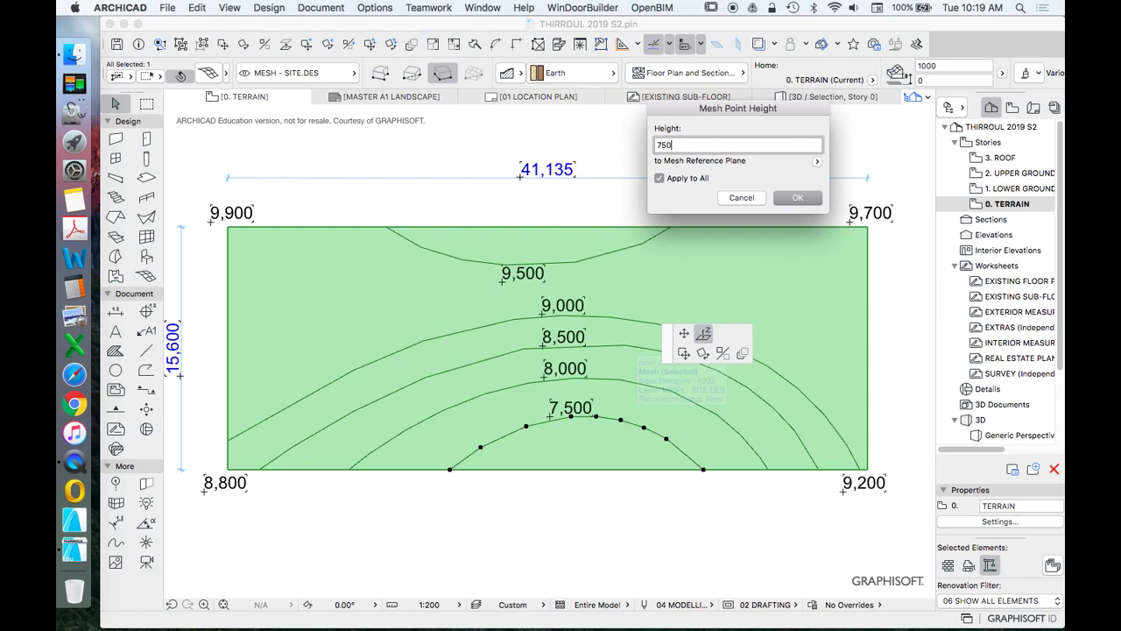
key(Return)
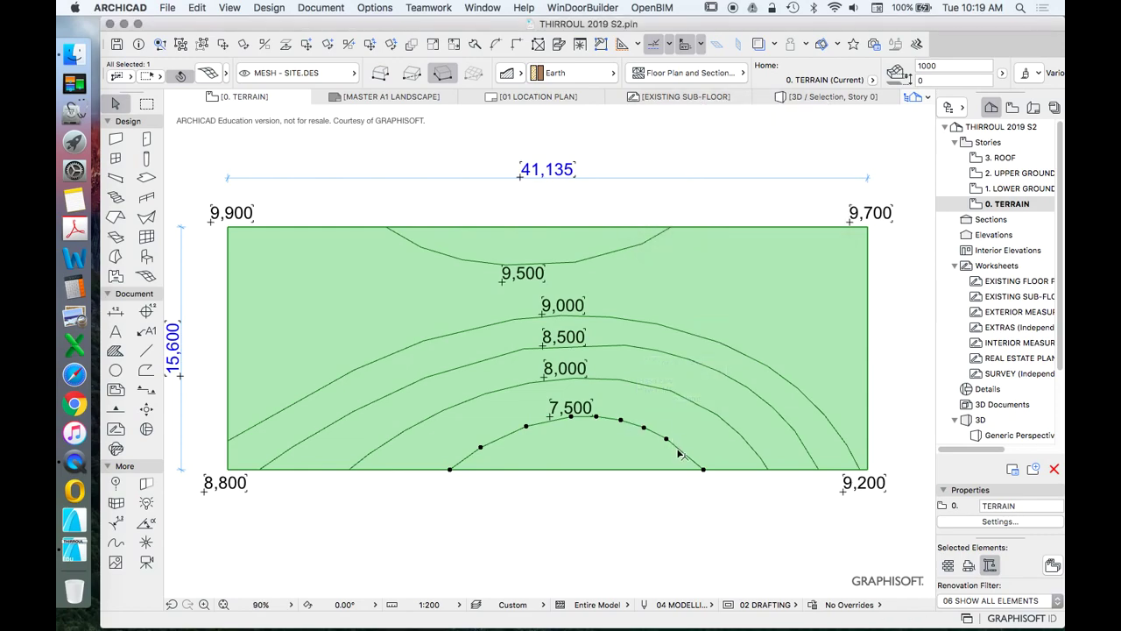
click(623, 517)
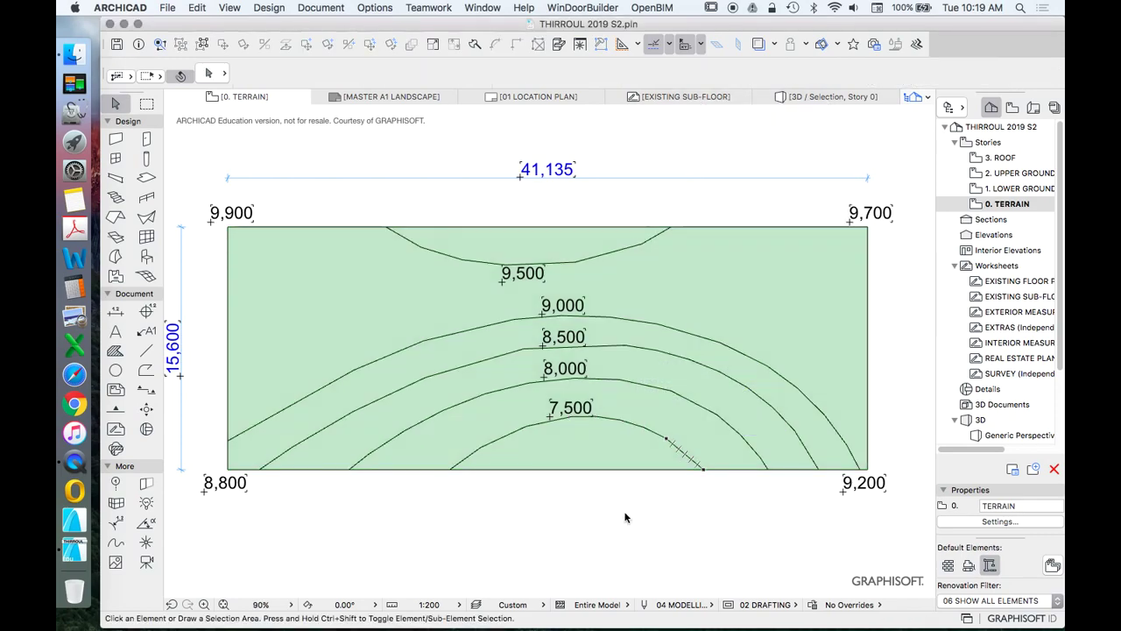
Show only the terrain mesh in 3D to inspect its slopes, return to the TERRAIN story and clear the selection
scroll(680, 355, down, 3)
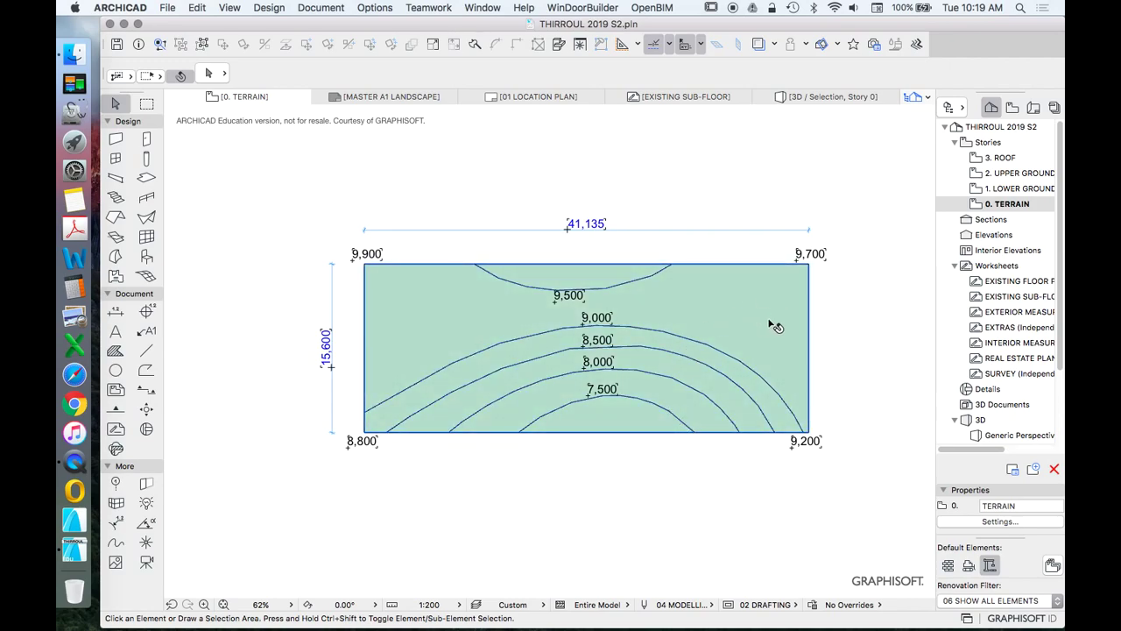
click(690, 316)
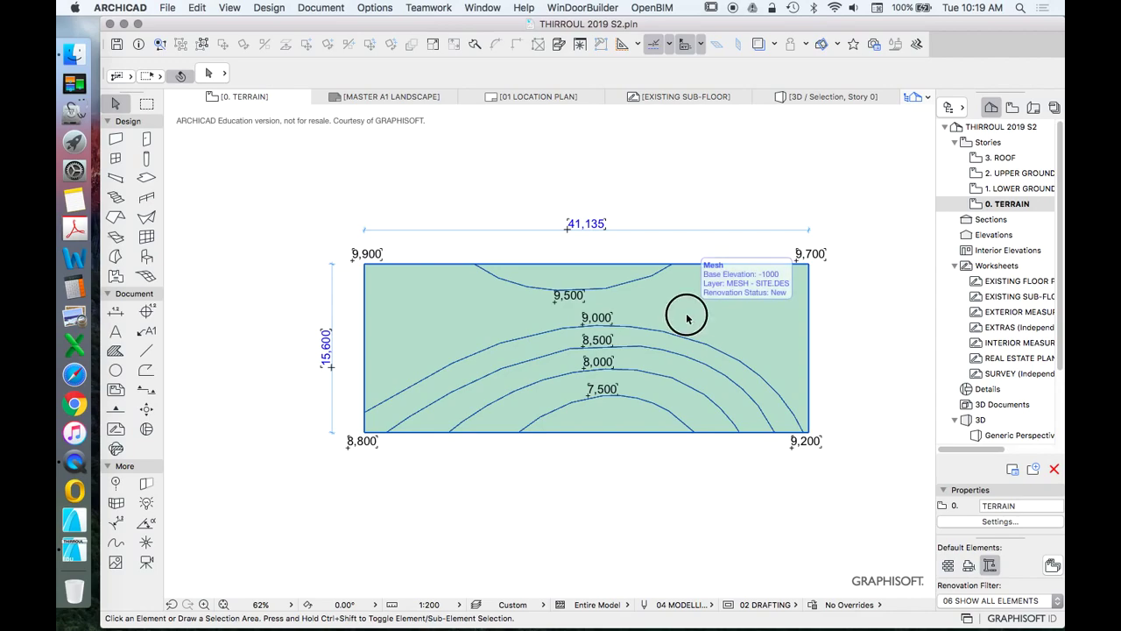
right_click(694, 174)
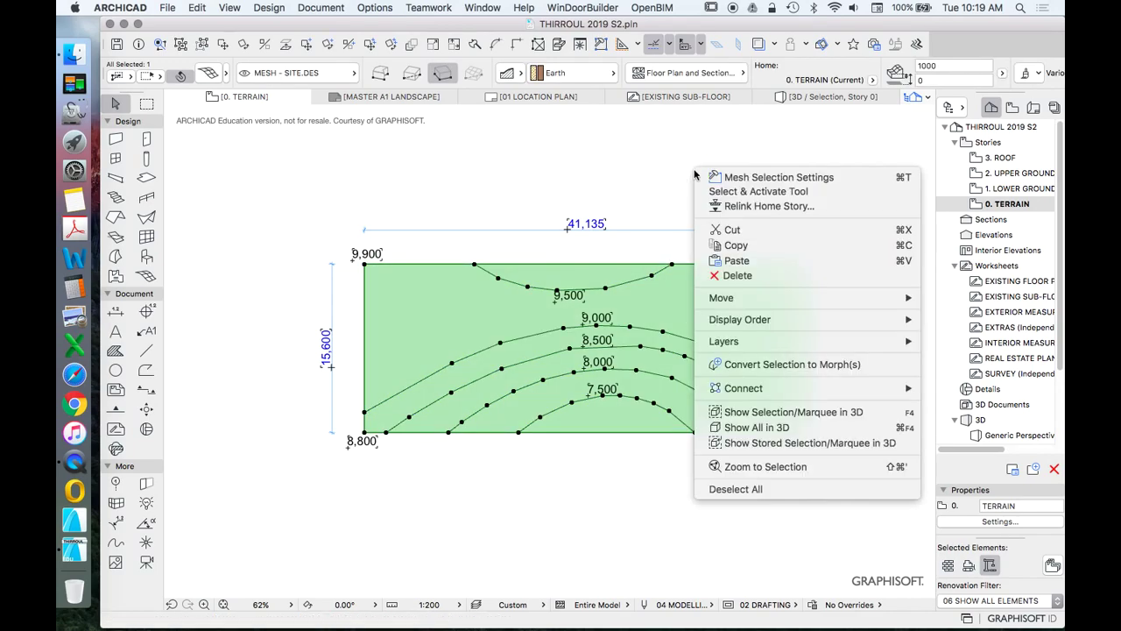
click(783, 413)
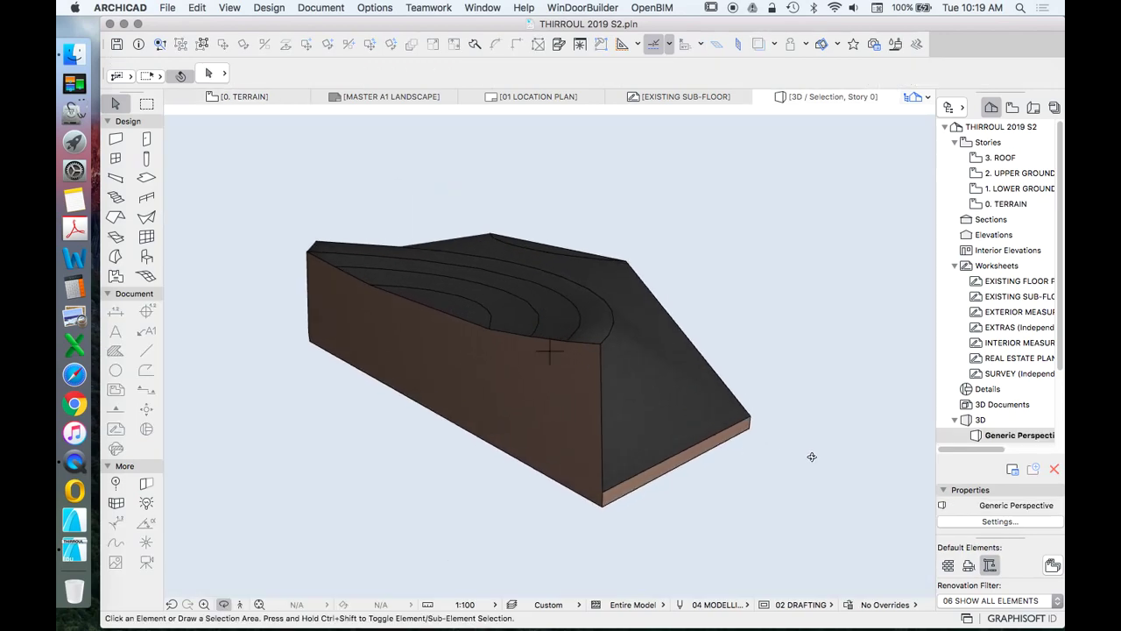
shift+middle_drag(812, 456, 665, 338)
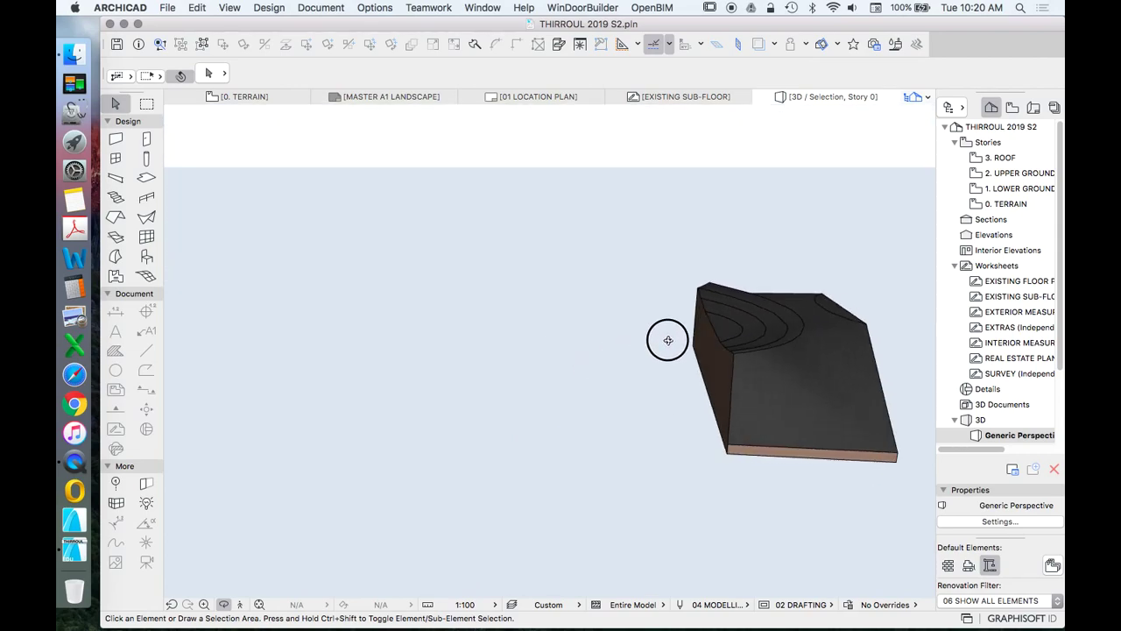
double_click(990, 204)
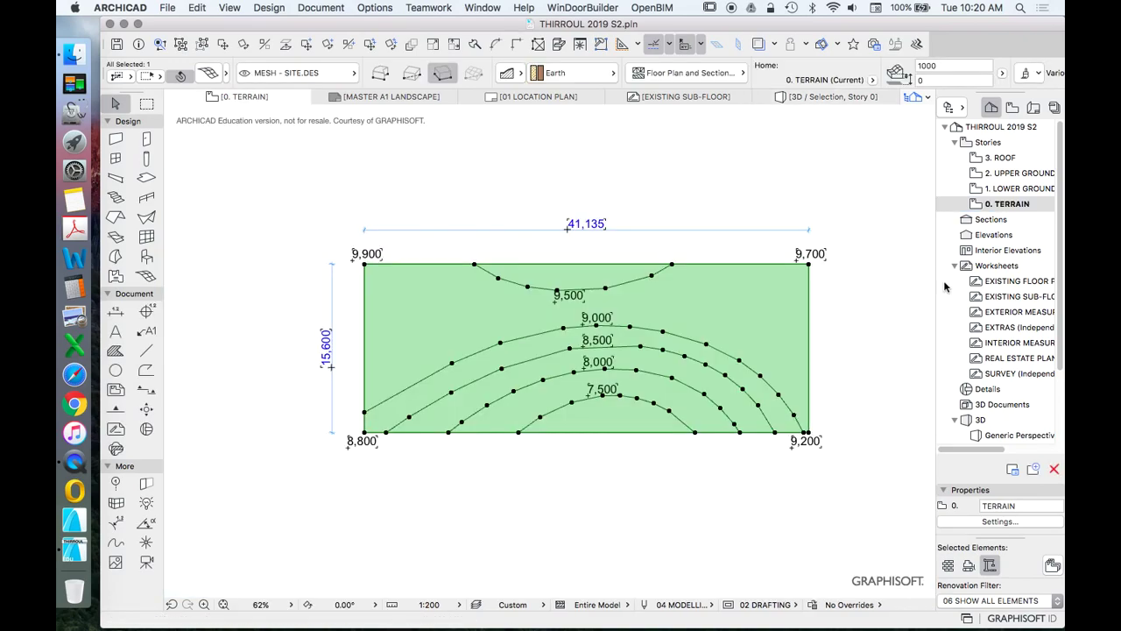
click(740, 458)
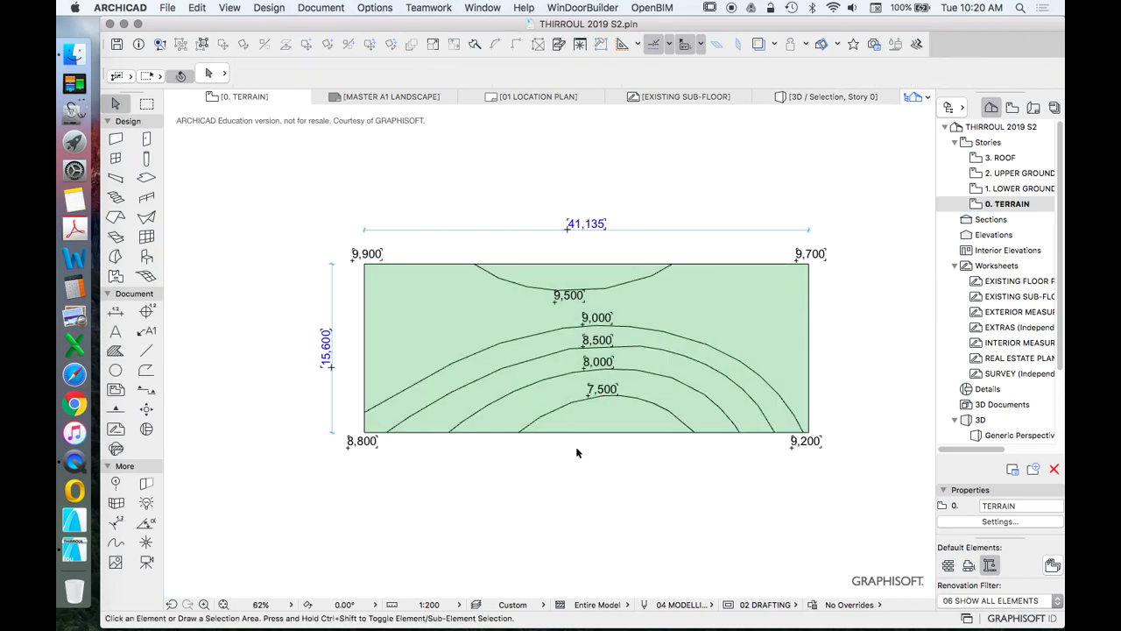
Select the mesh and set the height of only its upper-left corner point to match the 9,900 label
click(430, 312)
scroll(384, 269, up, 4)
scroll(383, 269, down, 1)
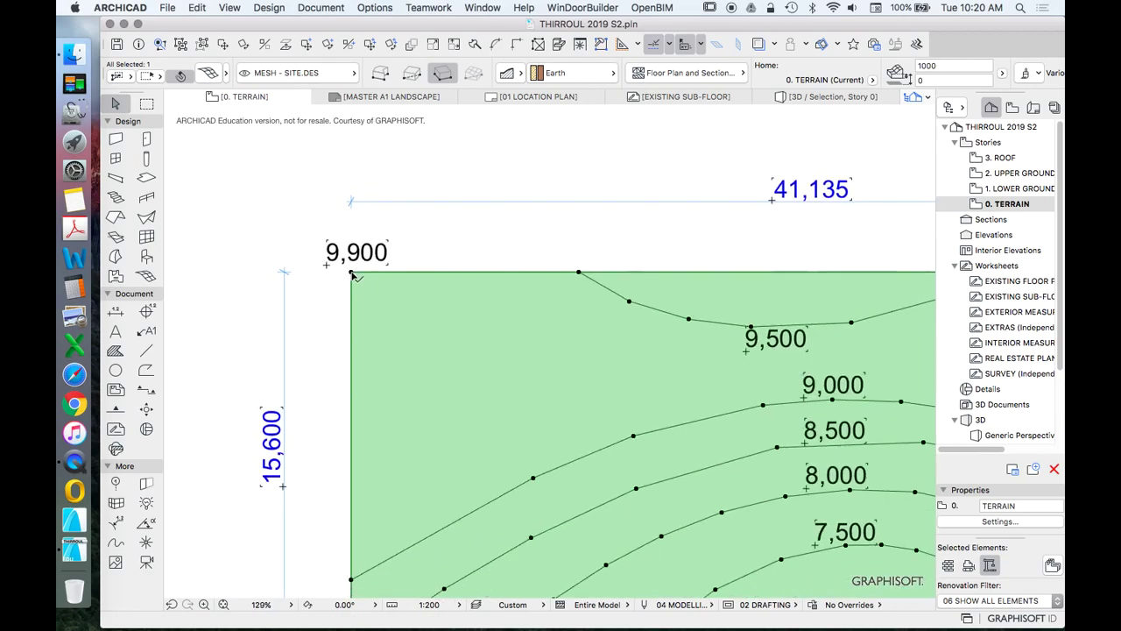
double_click(351, 275)
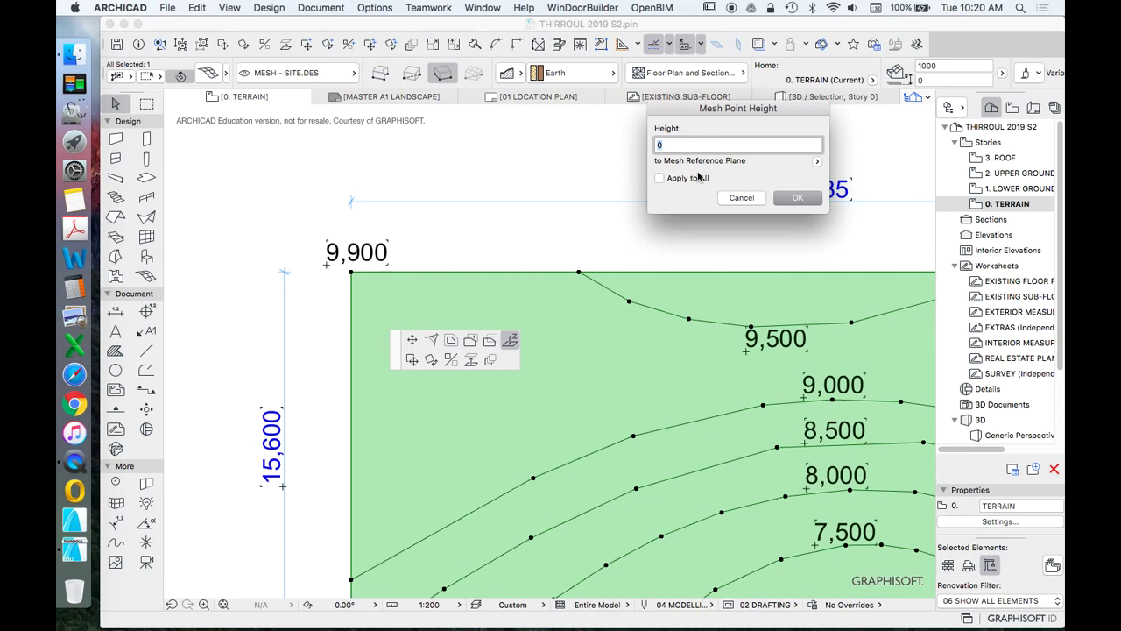
click(709, 144)
click(793, 197)
Set the height of only the mesh's upper-right corner point to 9700
scroll(430, 312, down, 5)
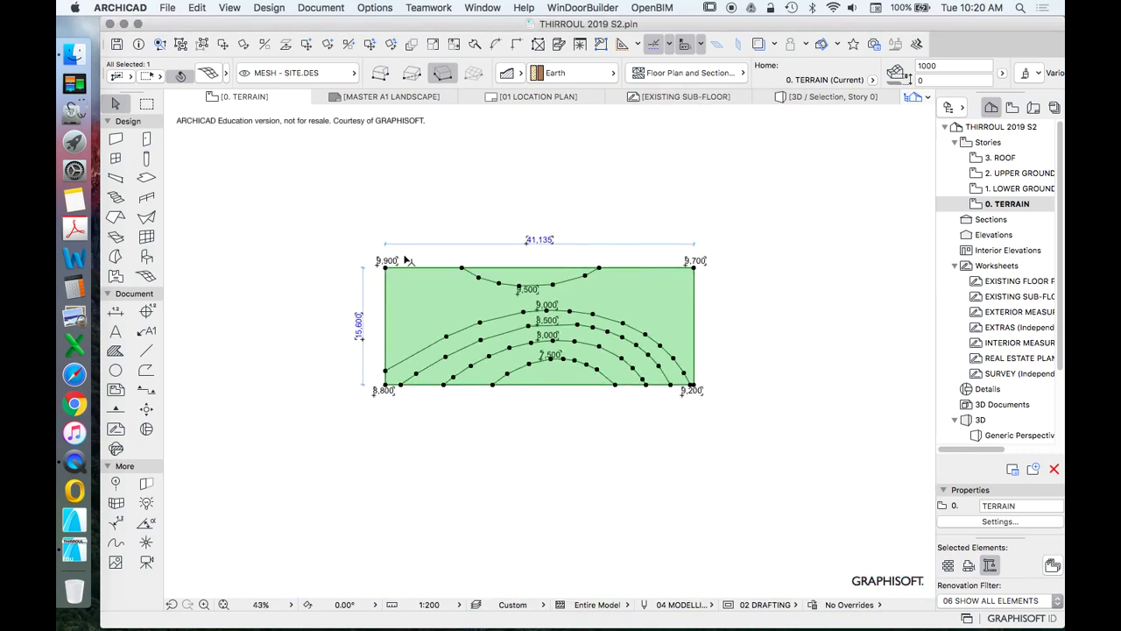
scroll(612, 271, up, 5)
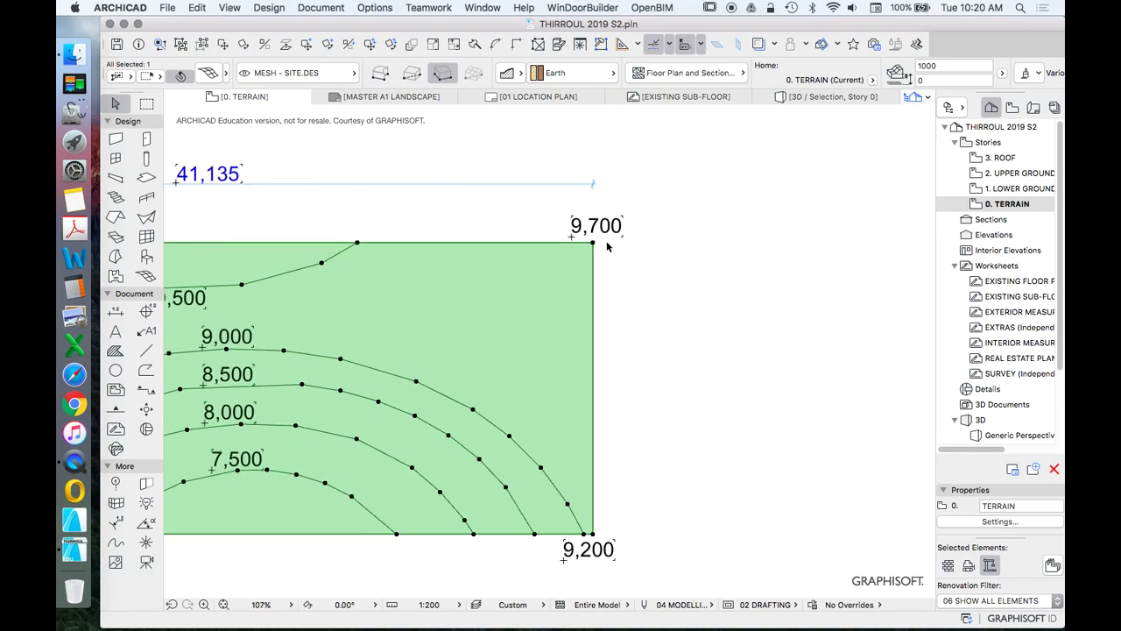
scroll(664, 283, down, 2)
scroll(664, 283, down, 1)
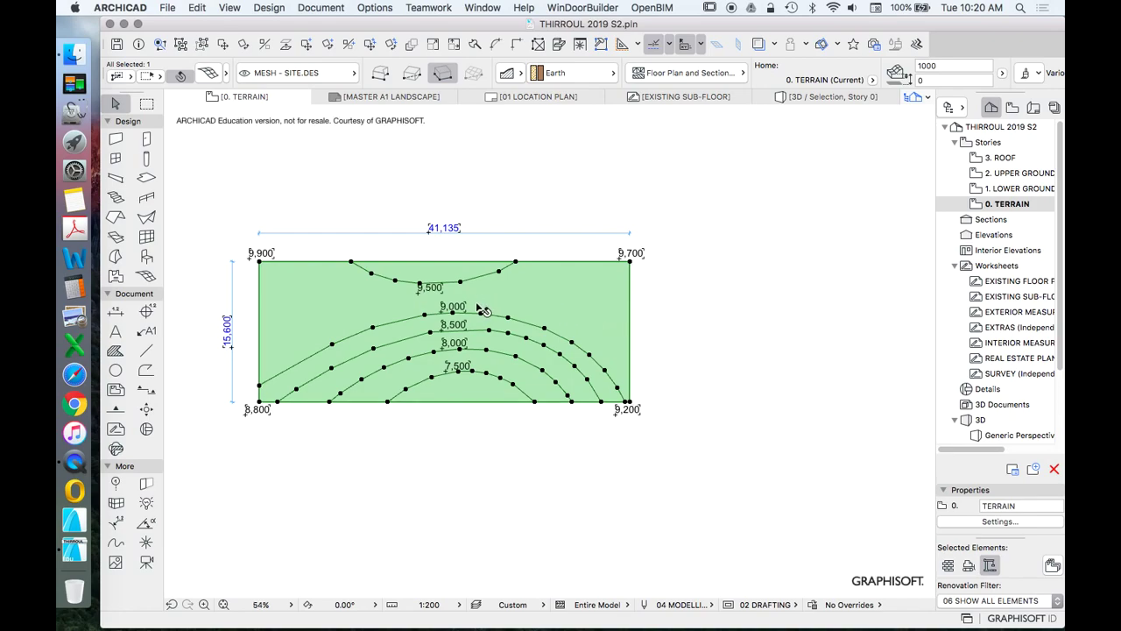
scroll(480, 305, up, 5)
scroll(809, 295, down, 3)
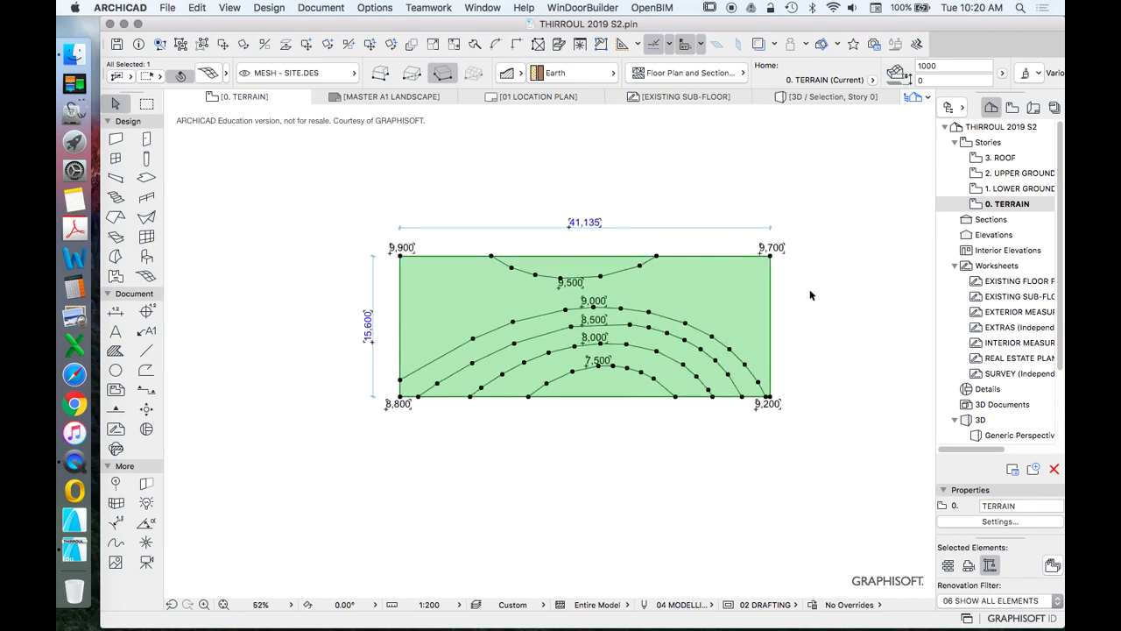
scroll(810, 289, up, 2)
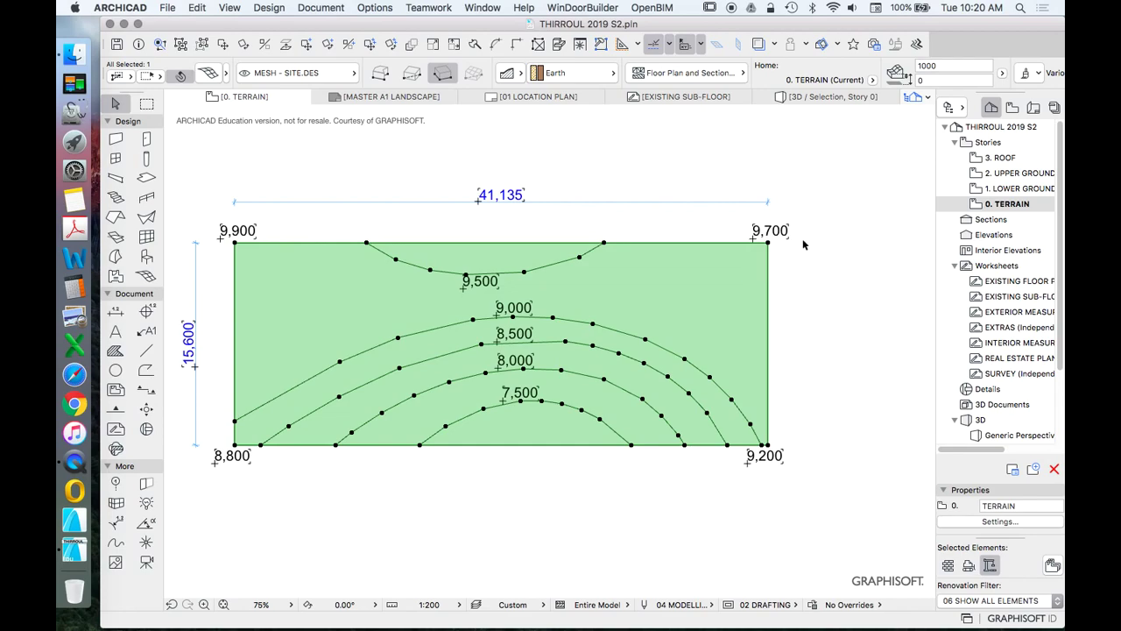
scroll(839, 260, down, 2)
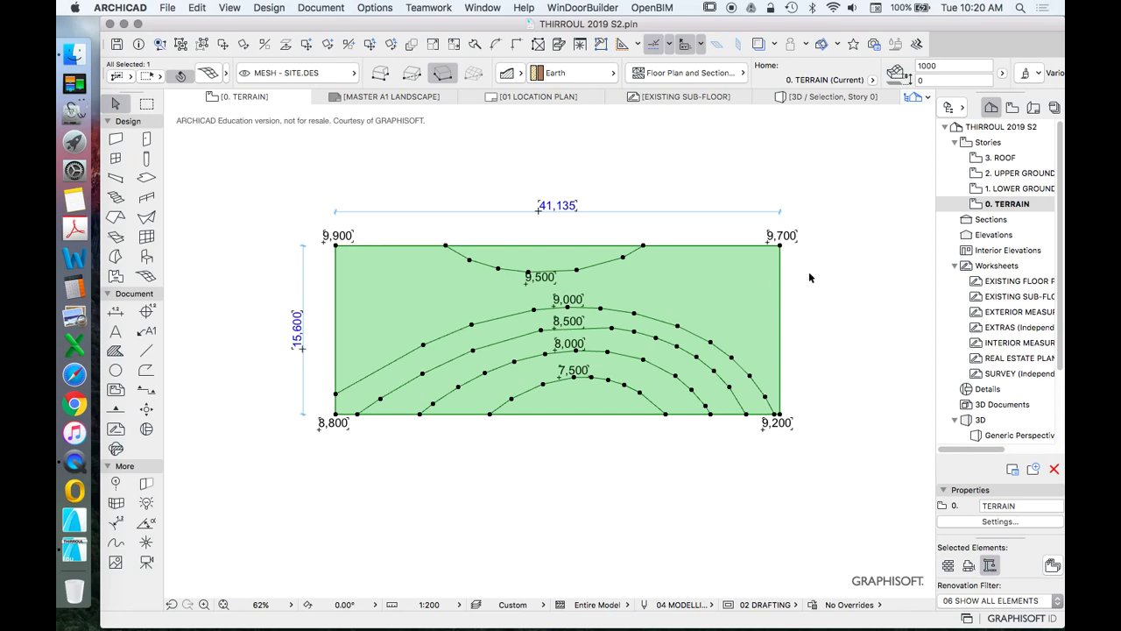
scroll(806, 268, up, 2)
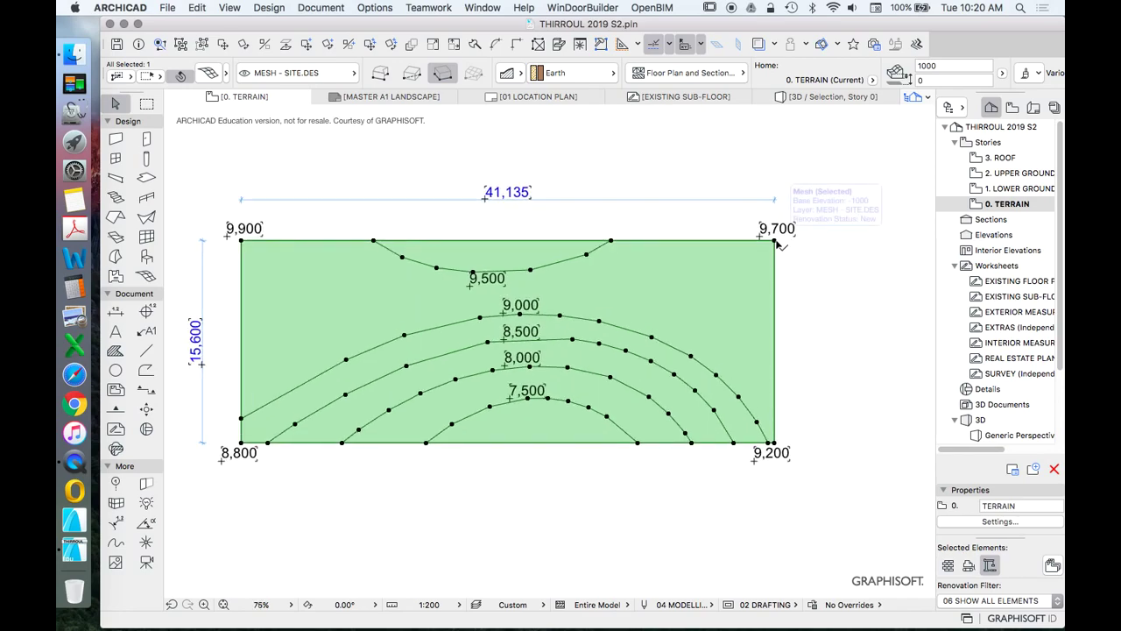
click(775, 243)
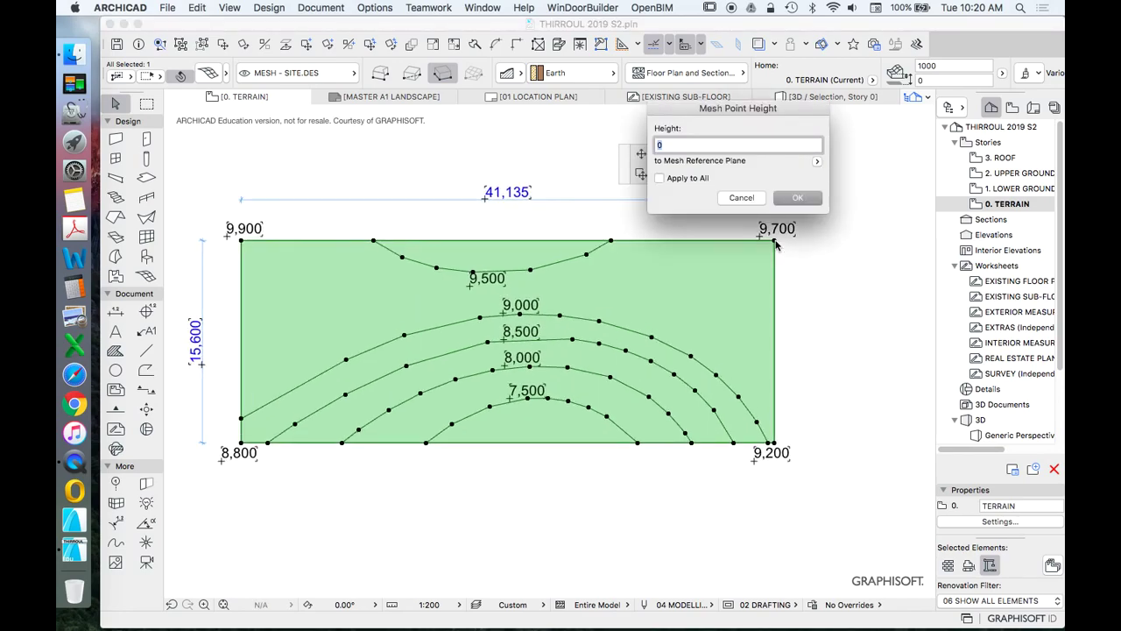
text(9700)
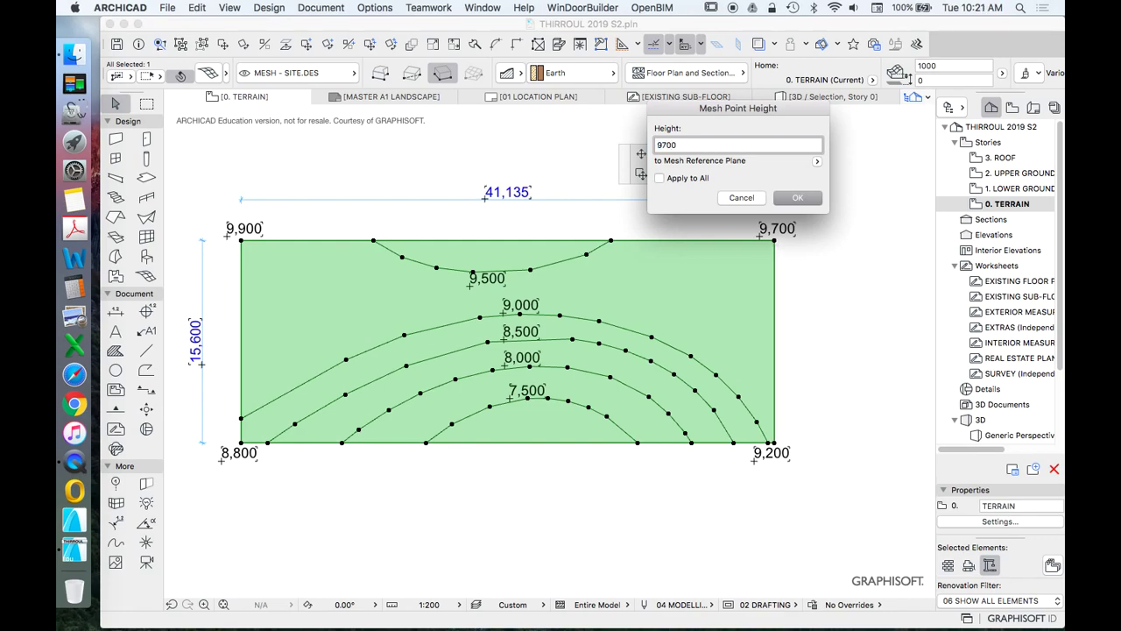
key(Return)
Set the height of only the mesh's lower-right corner point to 9,200
scroll(775, 442, up, 10)
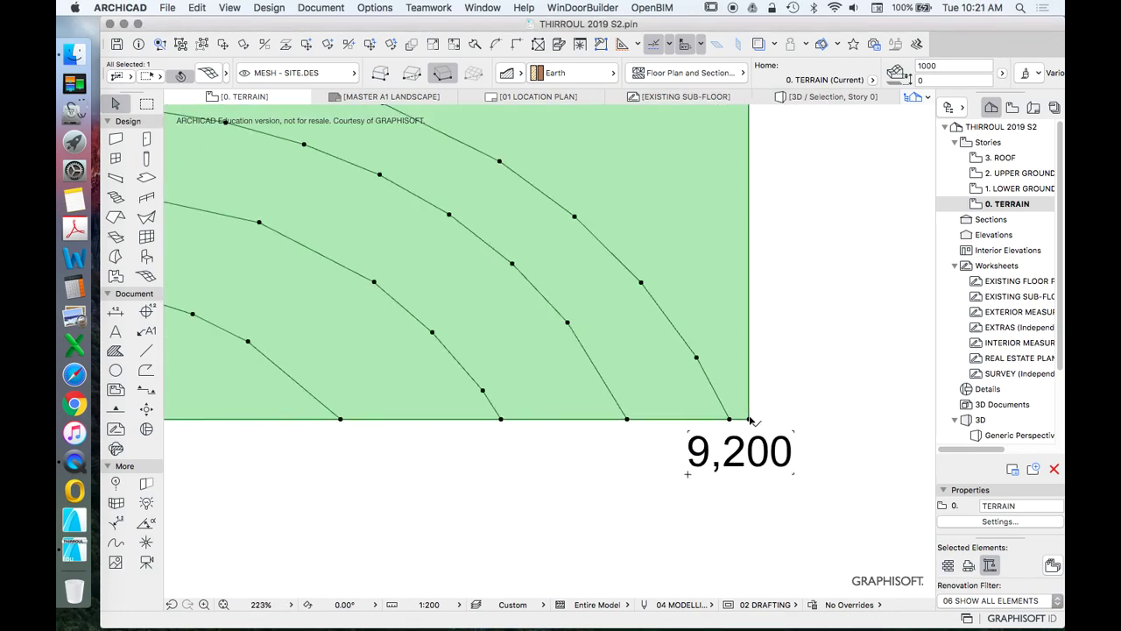
click(749, 419)
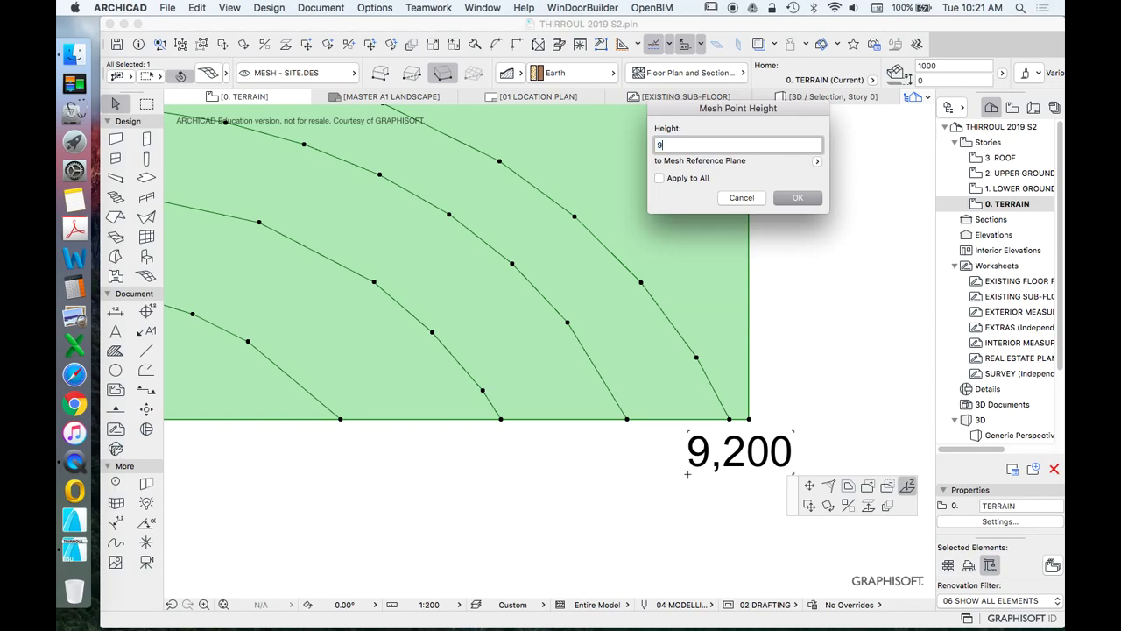
text(9,200)
key(Return)
Set the height of only the mesh's lower-left corner point to 8,800 and clear the selection
scroll(846, 322, down, 10)
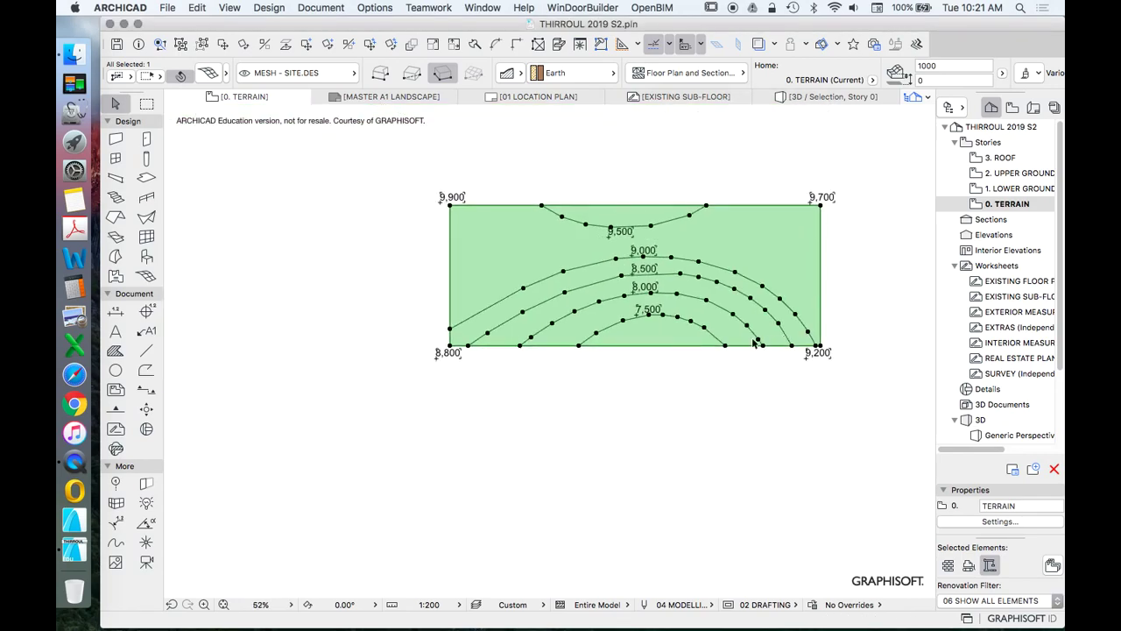
scroll(456, 341, up, 10)
click(449, 345)
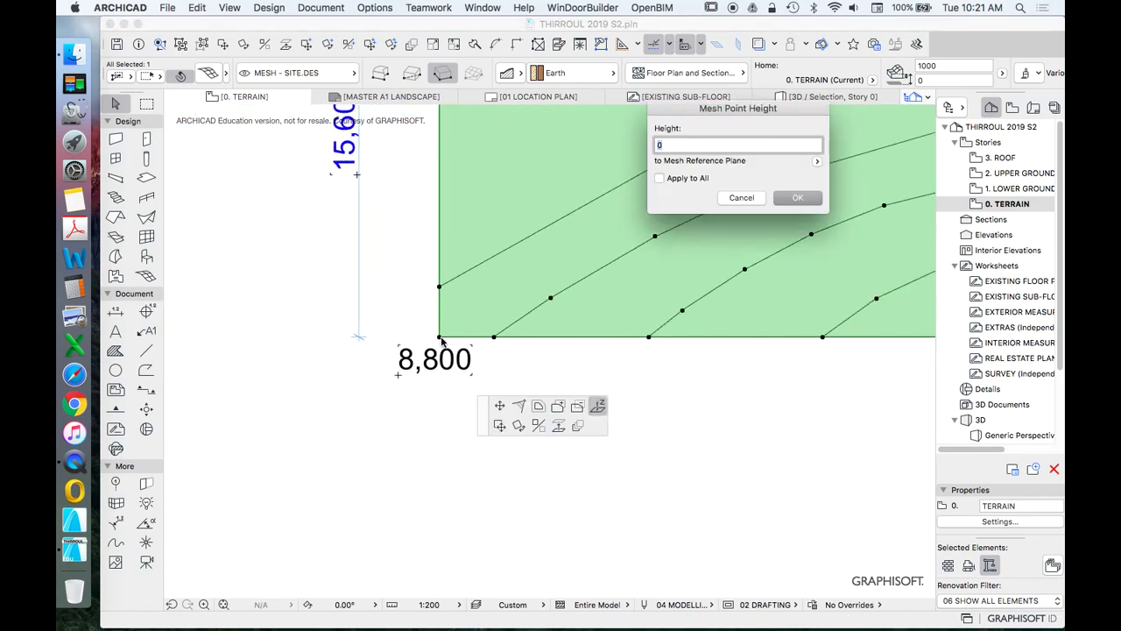
text(8,800)
key(Return)
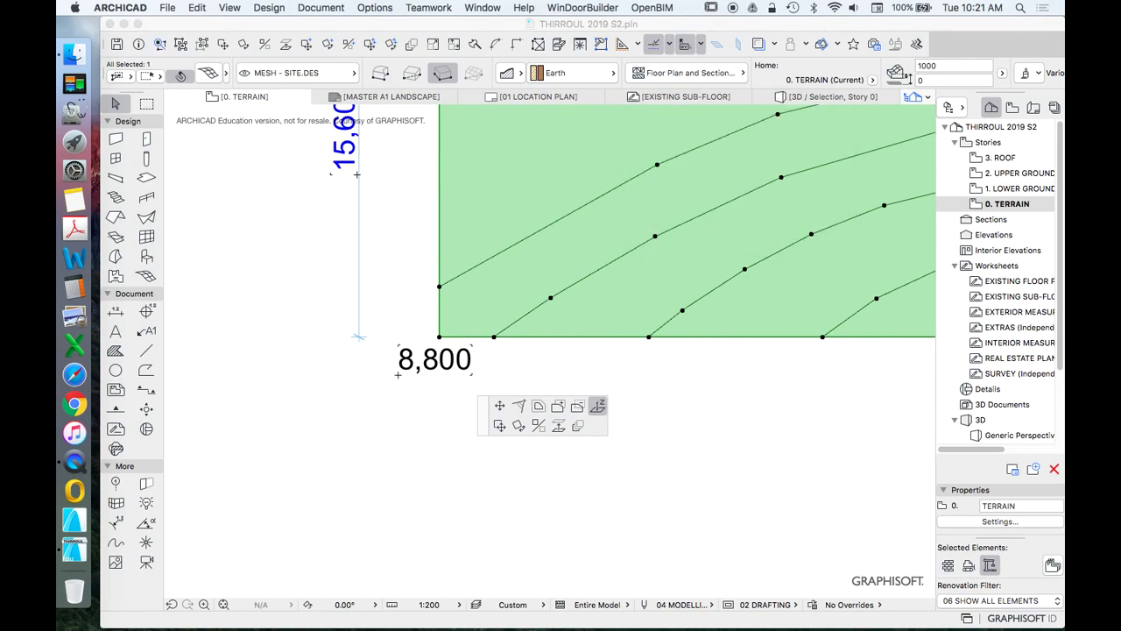
scroll(325, 422, down, 10)
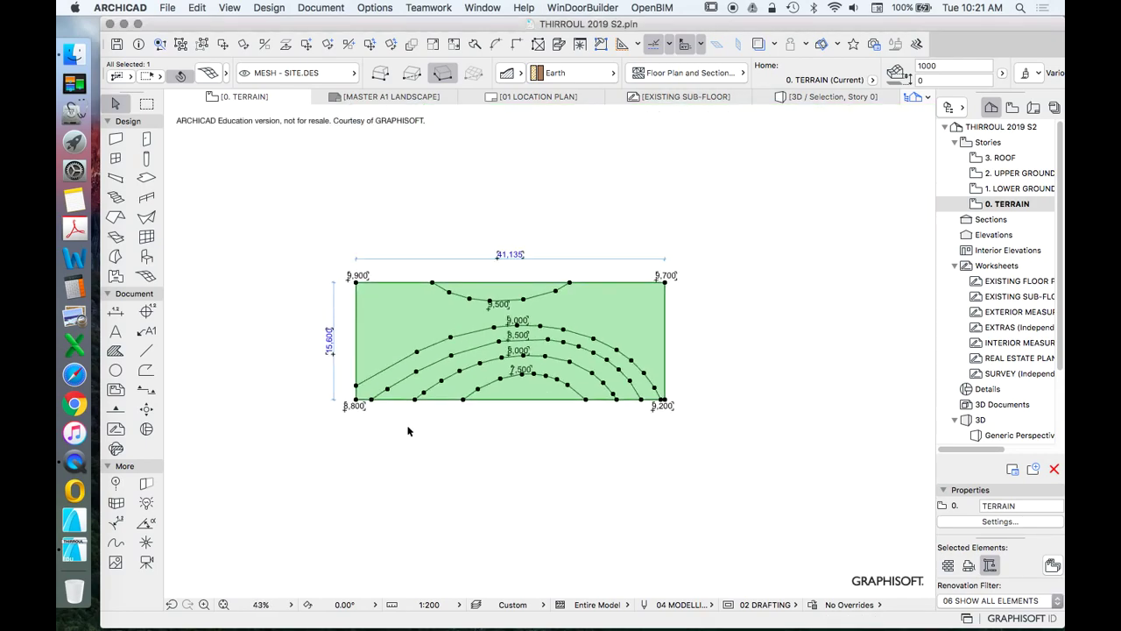
scroll(477, 442, up, 3)
click(493, 452)
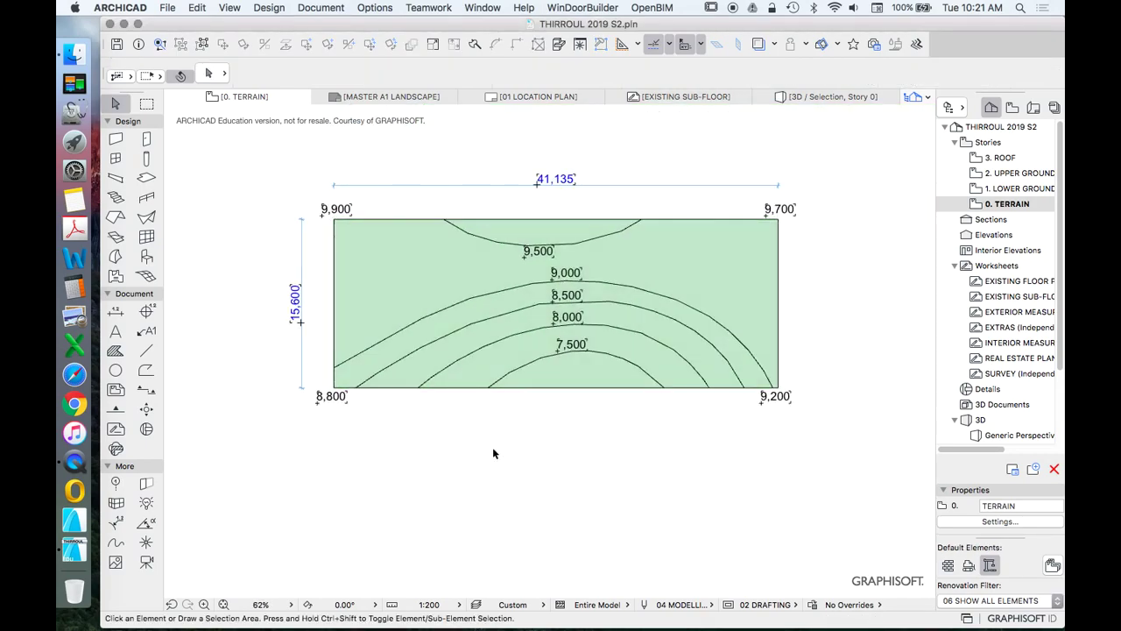
Show only the terrain mesh in 3D and inspect its sloped surface and corners from another angle
click(703, 259)
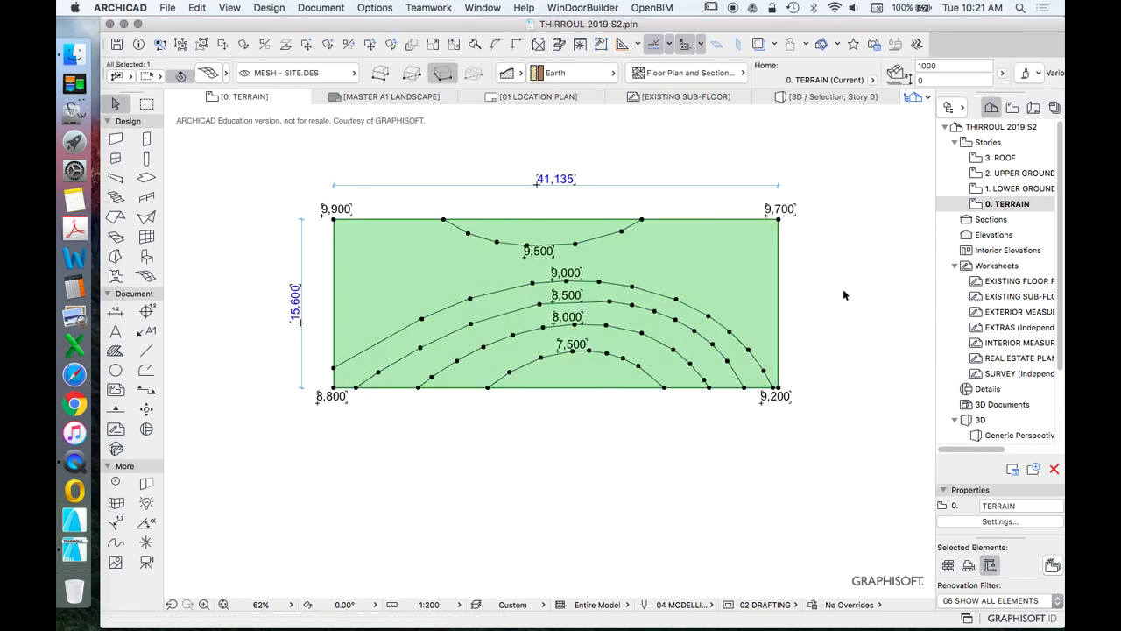
right_click(838, 288)
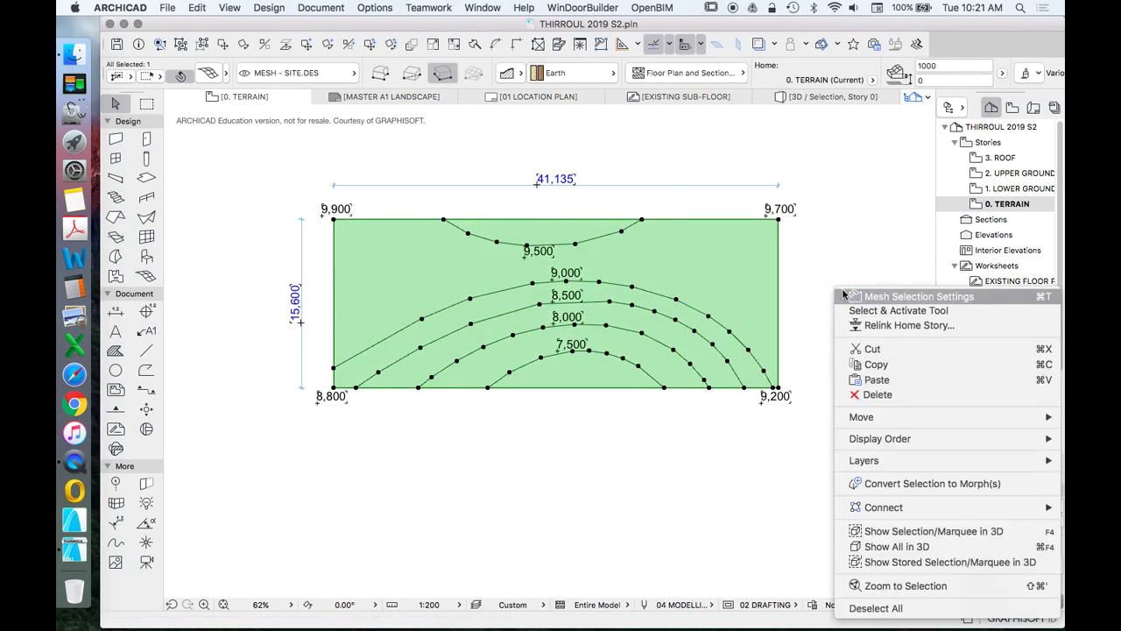
click(929, 533)
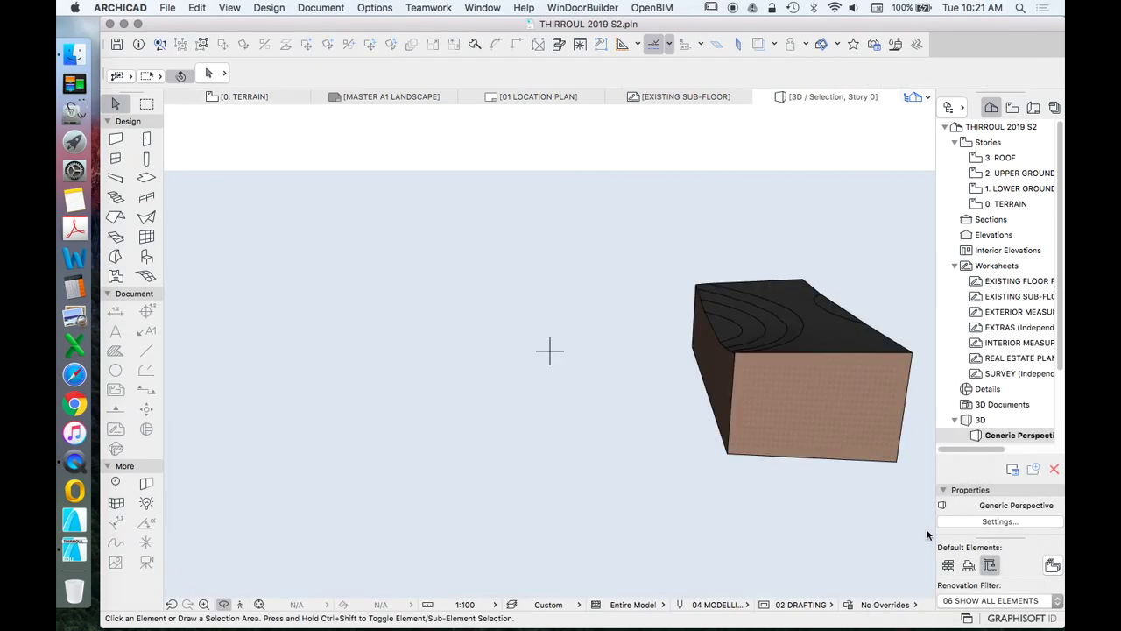
shift+middle_drag(541, 433, 900, 334)
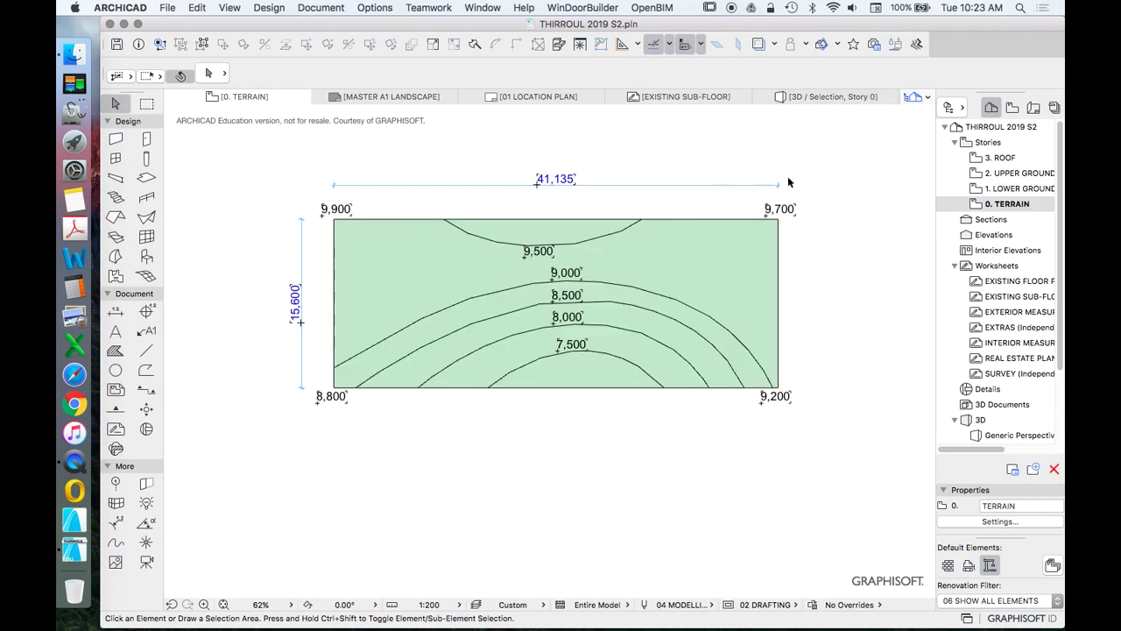
Select the 9,900 corner label on the TERRAIN plan, examine its text formatting in edit mode, and deselect it without changes
scroll(787, 176, up, 3)
scroll(860, 213, down, 3)
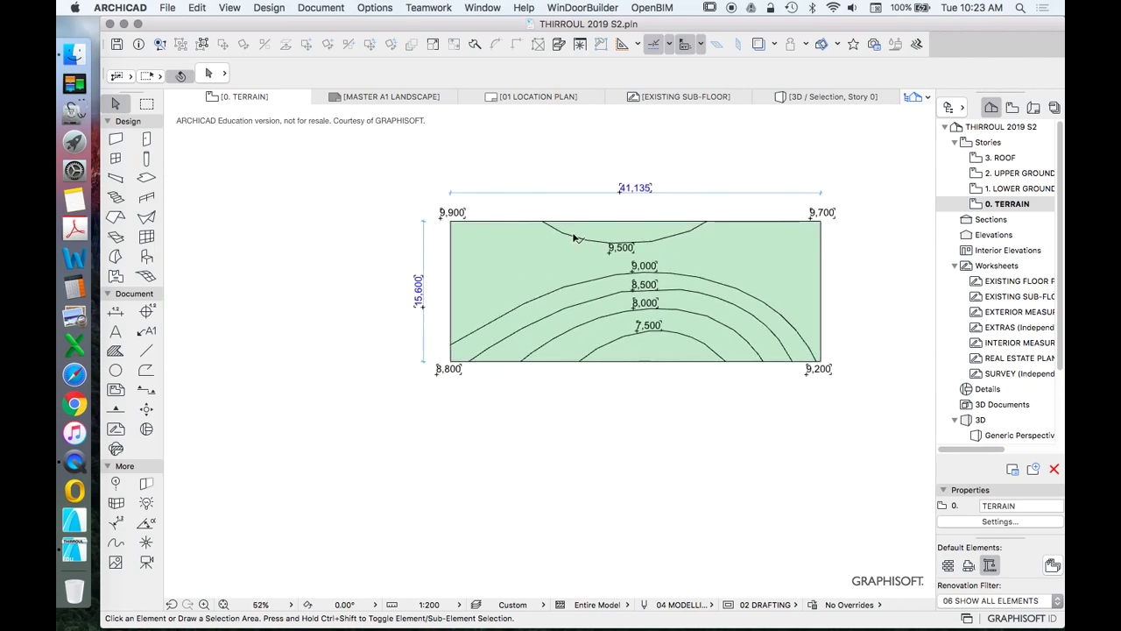
scroll(496, 211, up, 4)
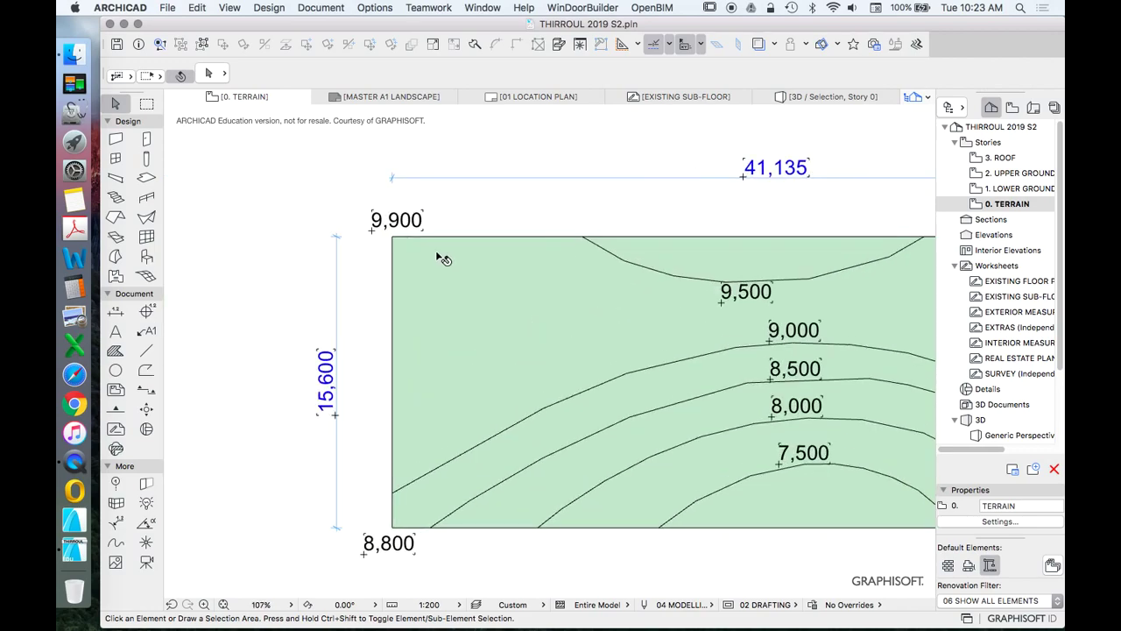
click(180, 77)
scroll(328, 205, up, 5)
click(539, 226)
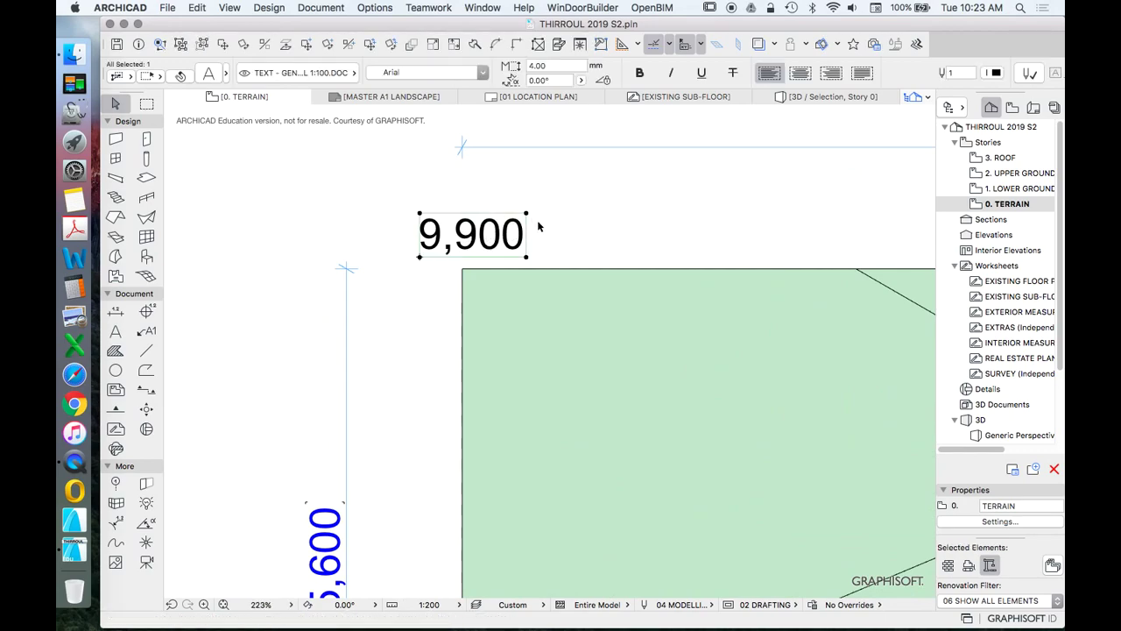
scroll(411, 192, down, 2)
scroll(411, 192, up, 2)
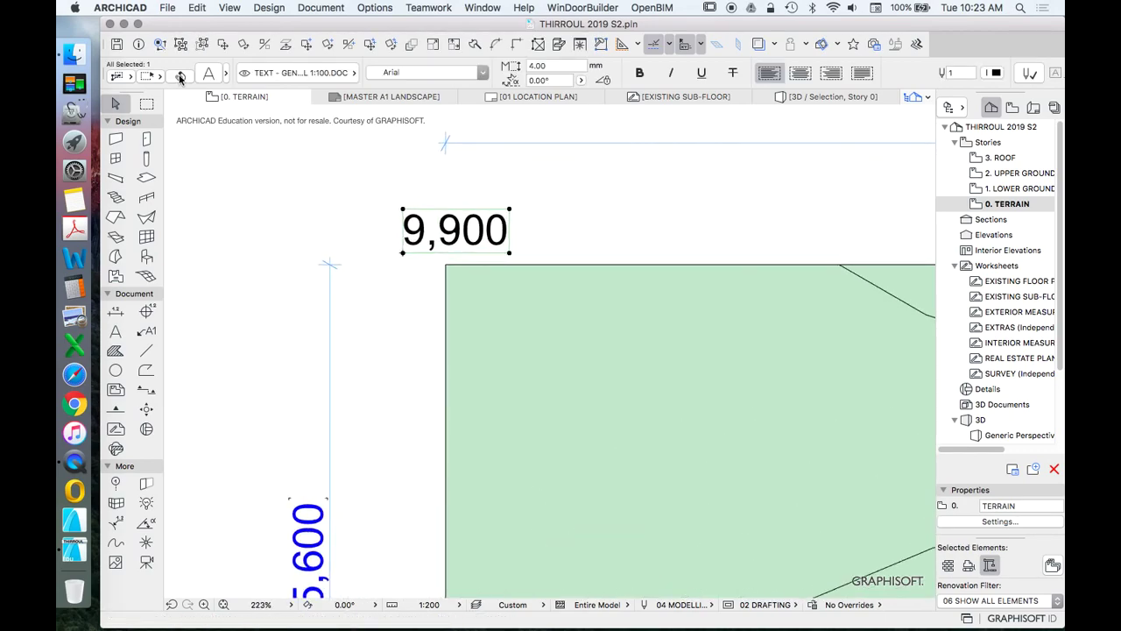
click(293, 173)
click(471, 235)
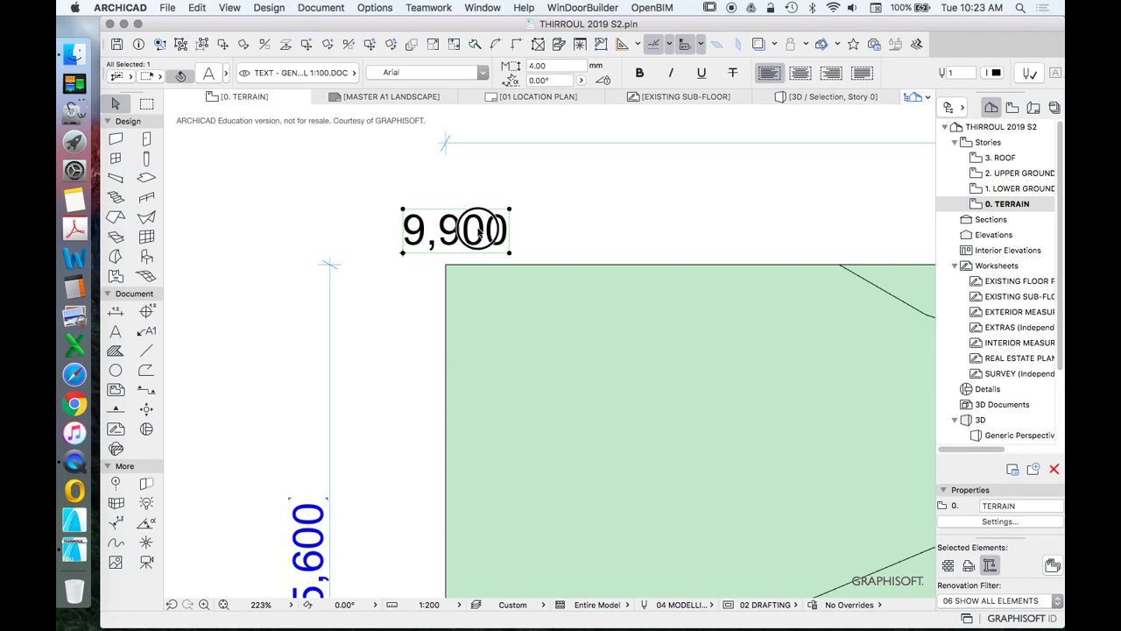
double_click(482, 231)
drag(402, 230, 535, 227)
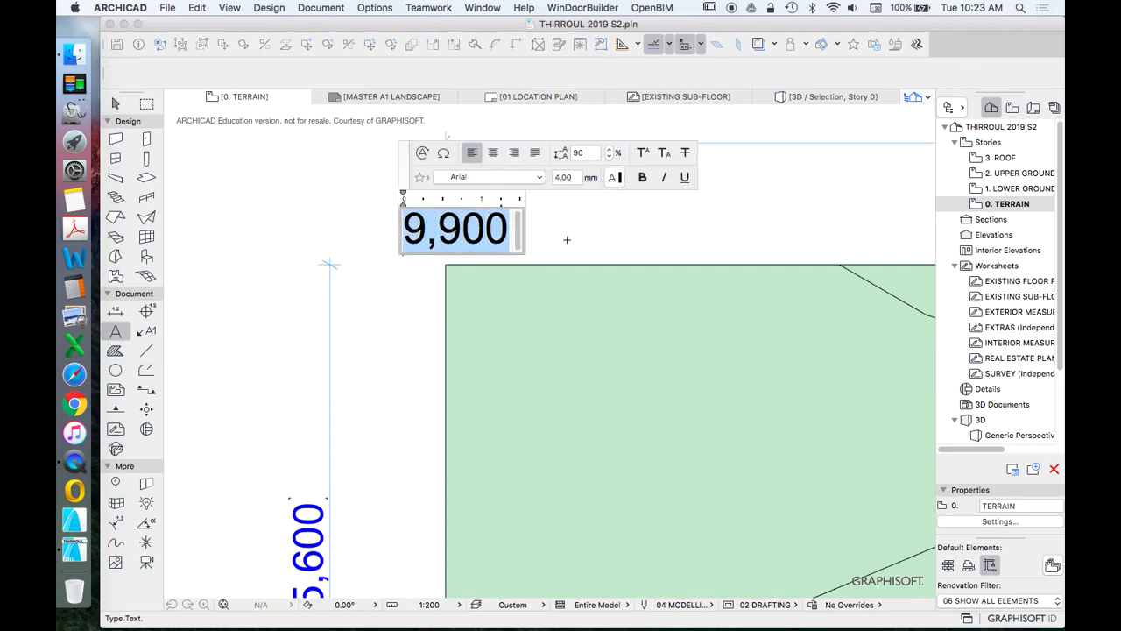
click(603, 233)
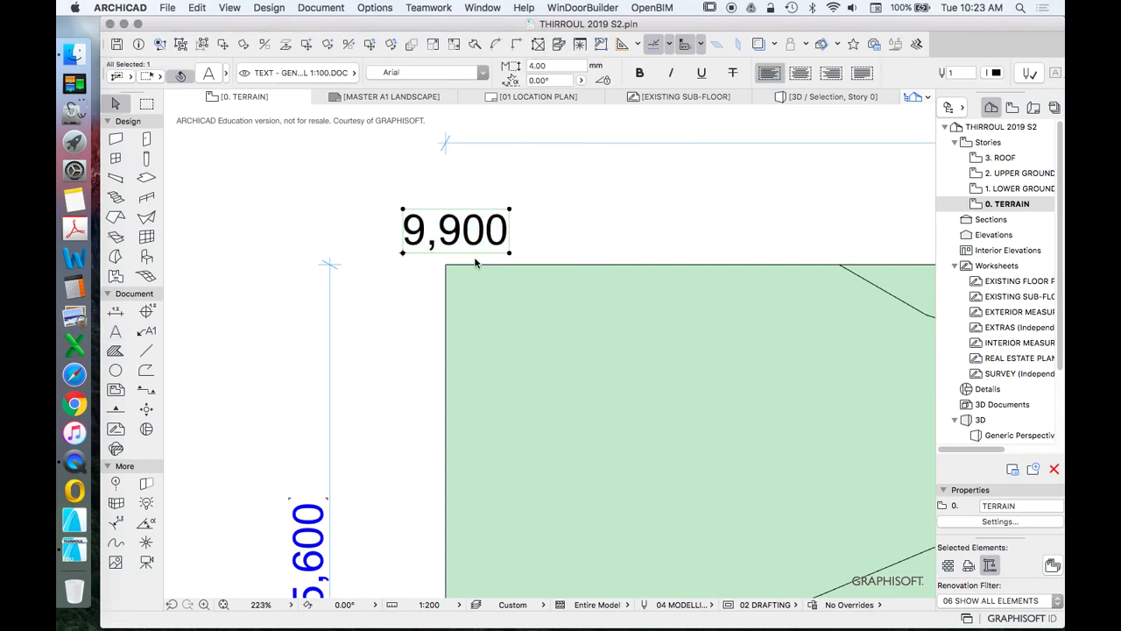
scroll(429, 254, down, 5)
scroll(823, 328, up, 2)
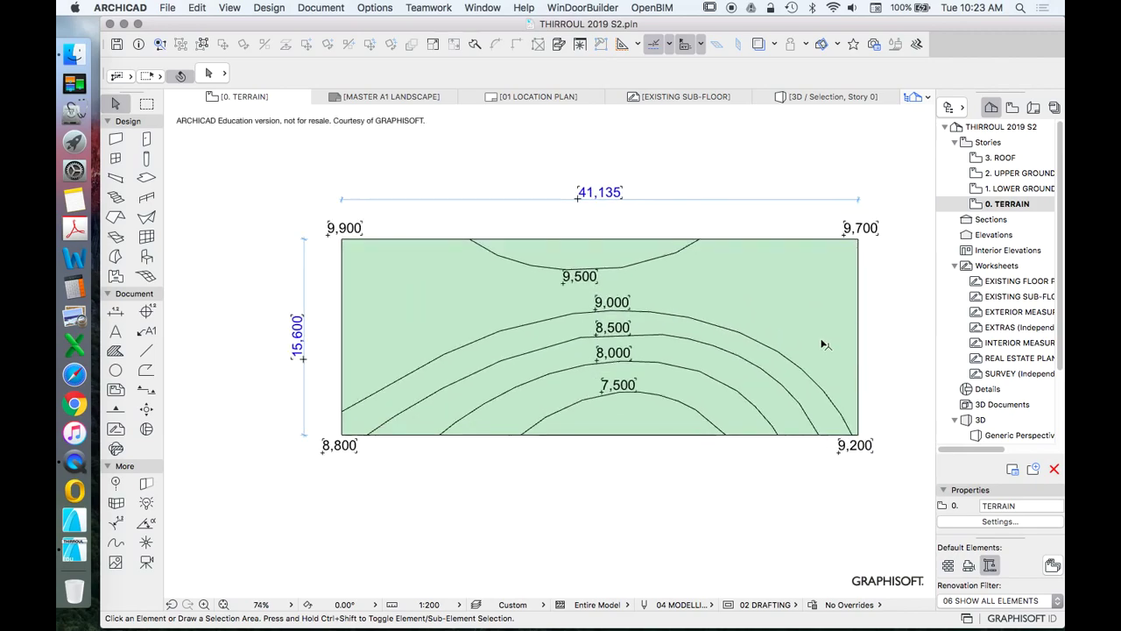
Set the plan's scale to 1:100 and examine how large the height labels and dimensions appear around the mesh
click(441, 607)
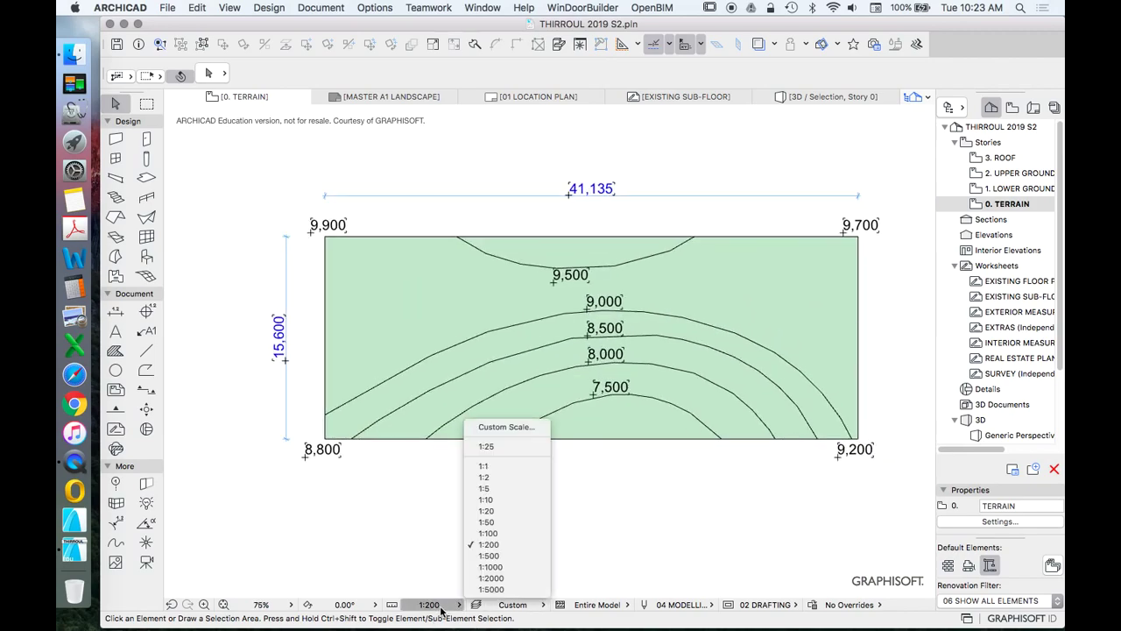
click(506, 533)
scroll(663, 391, down, 6)
scroll(662, 390, up, 4)
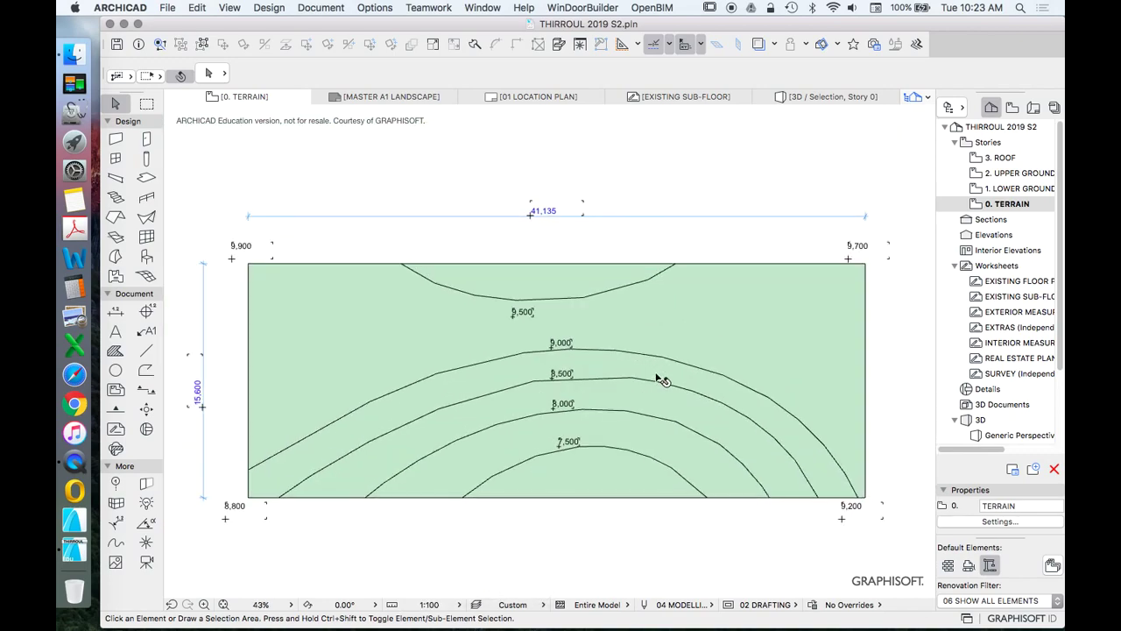
scroll(555, 312, down, 1)
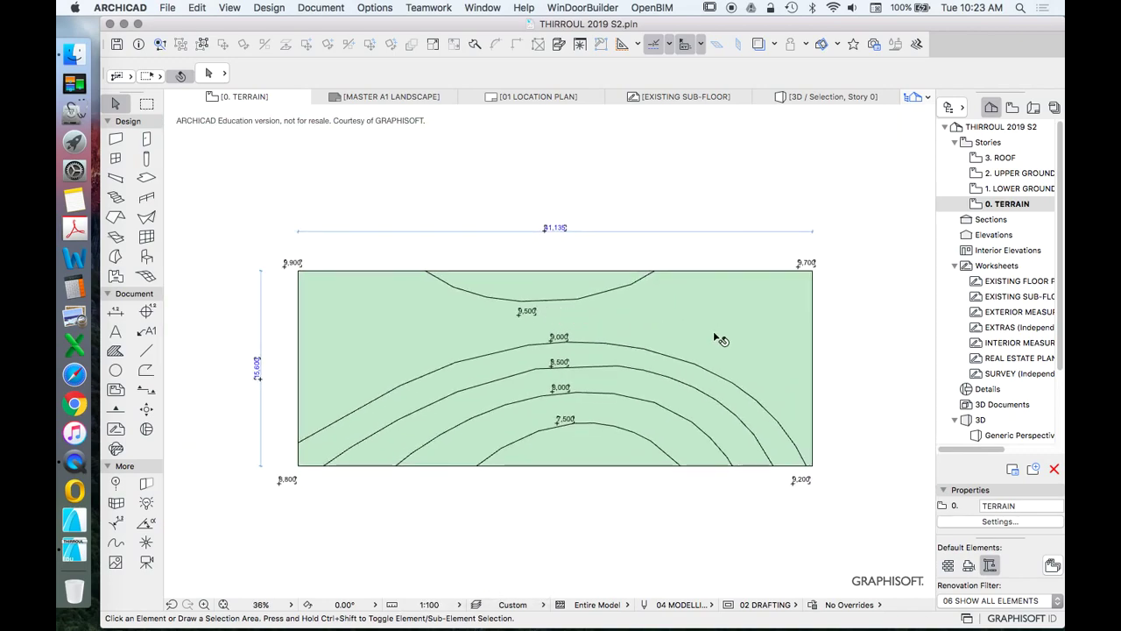
scroll(754, 348, up, 2)
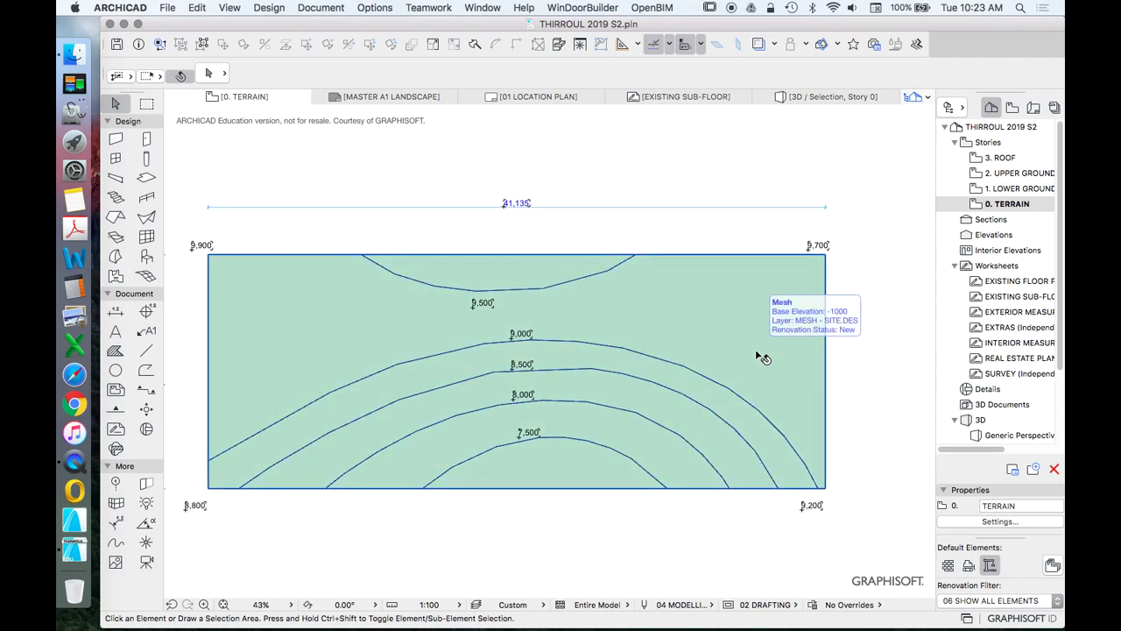
scroll(727, 342, down, 2)
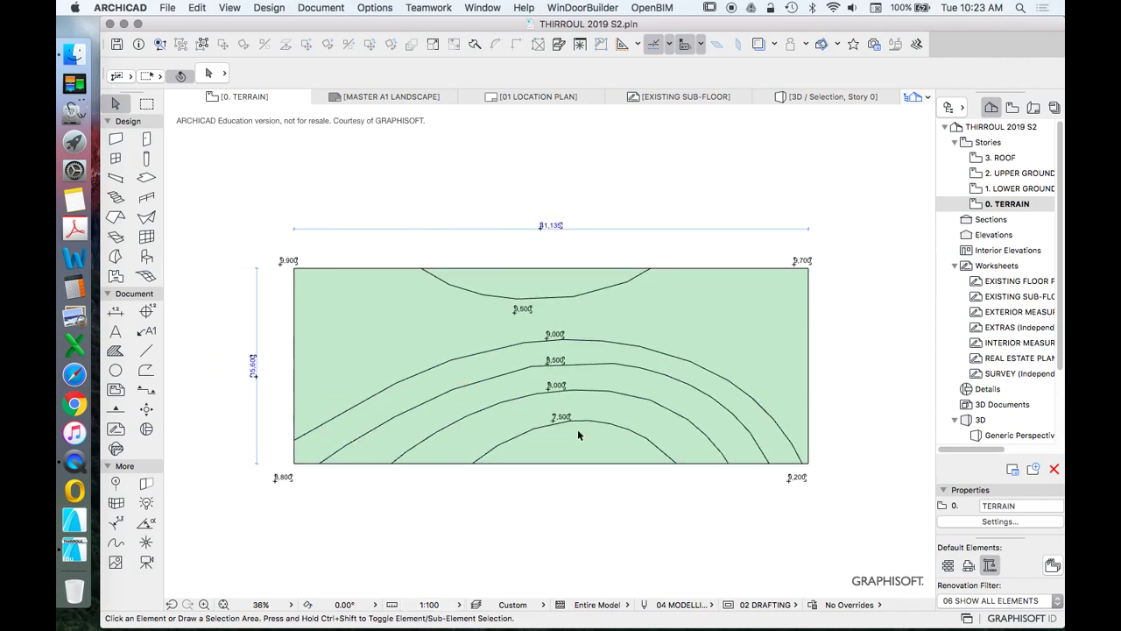
scroll(560, 351, up, 5)
scroll(637, 307, down, 4)
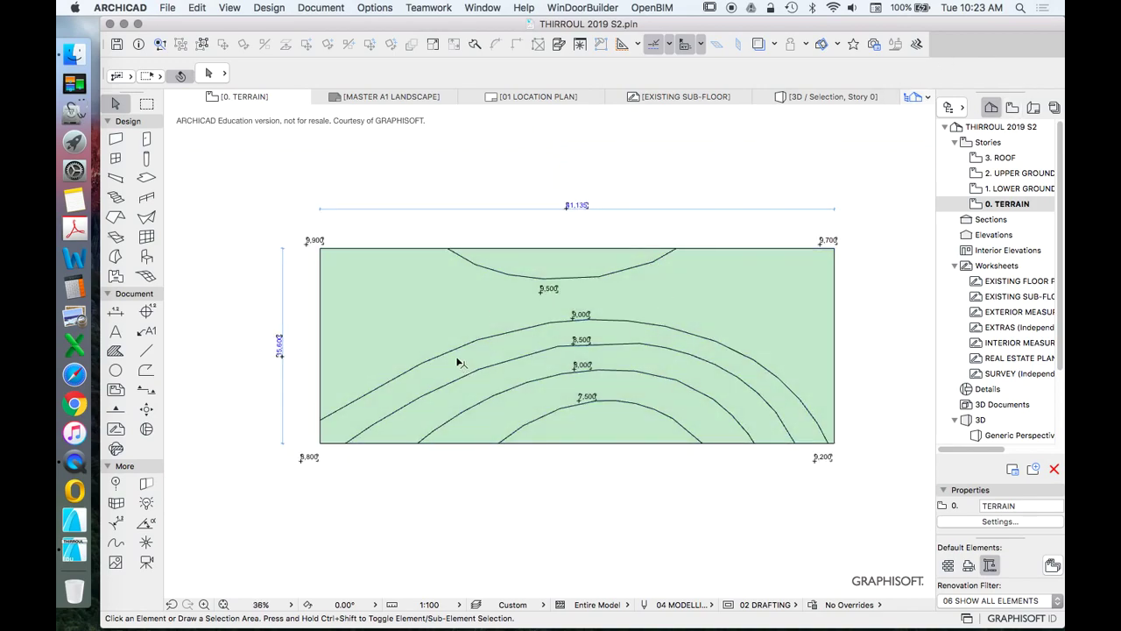
scroll(506, 336, up, 3)
scroll(490, 325, down, 4)
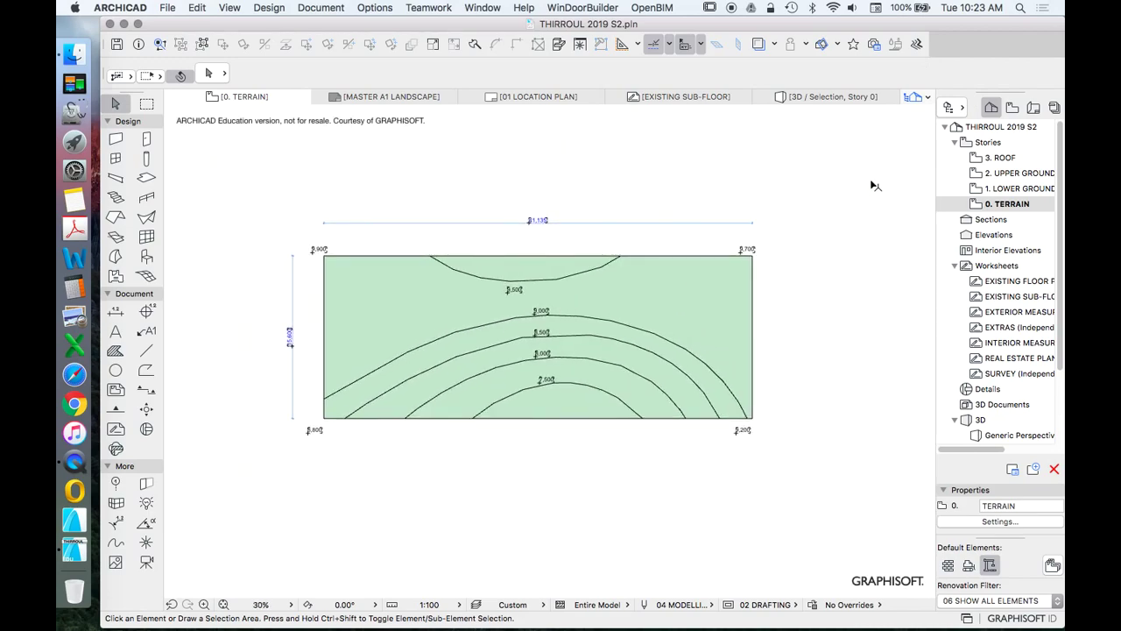
View the project's list of layouts and masters, and return to the project map
click(1037, 108)
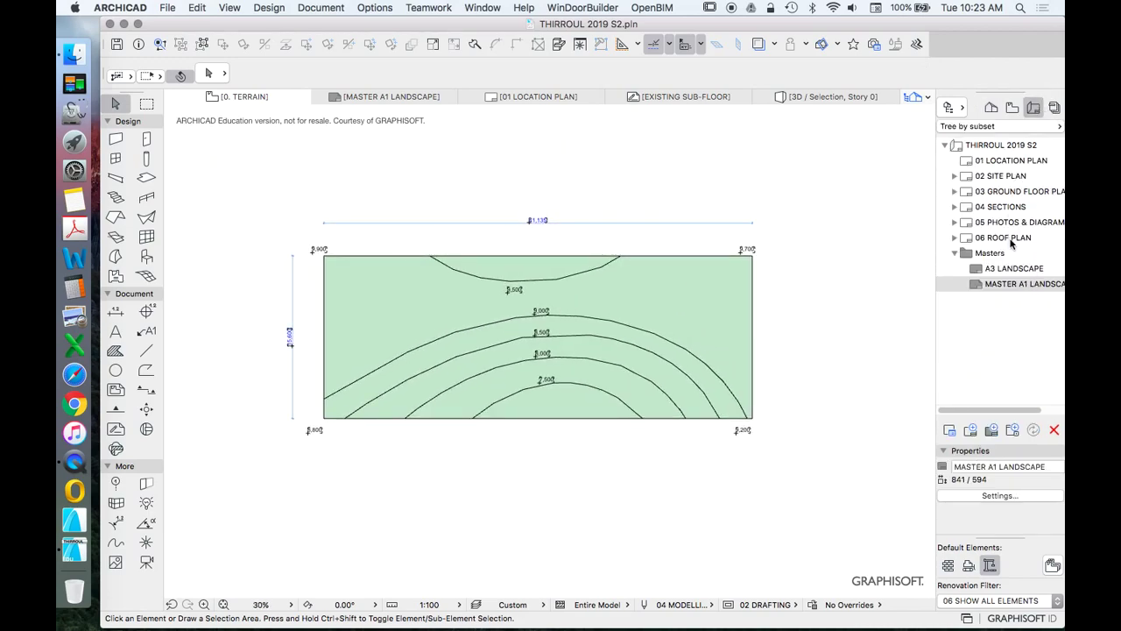
click(991, 107)
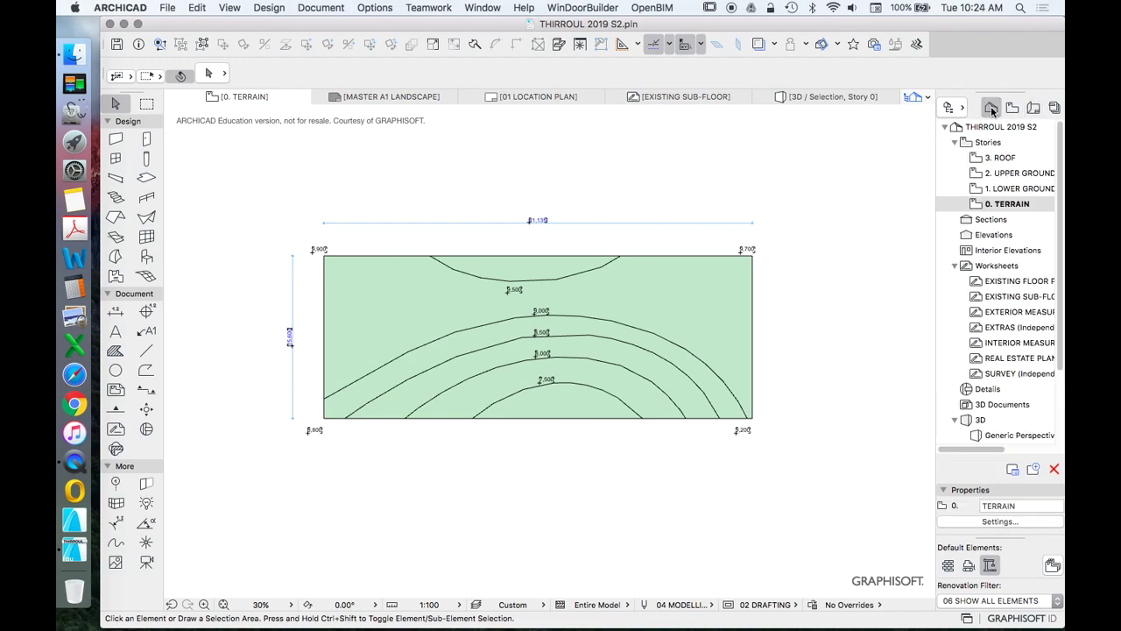
scroll(523, 339, up, 5)
scroll(575, 254, down, 5)
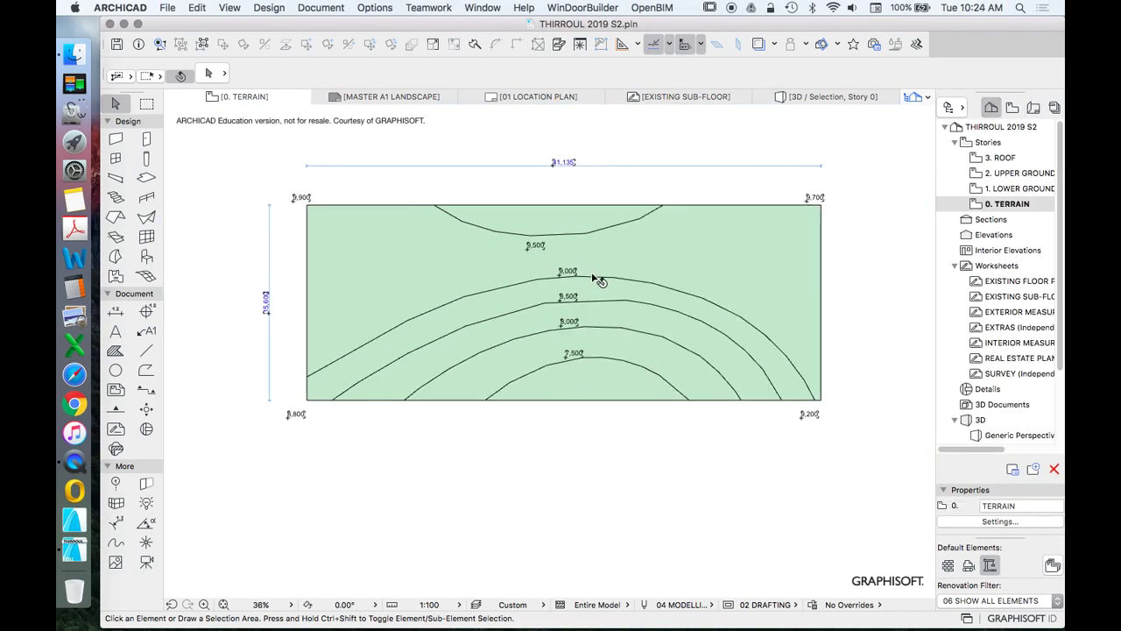
Set the plan's scale to 1:200 and check the size of the contour labels
click(426, 605)
click(505, 544)
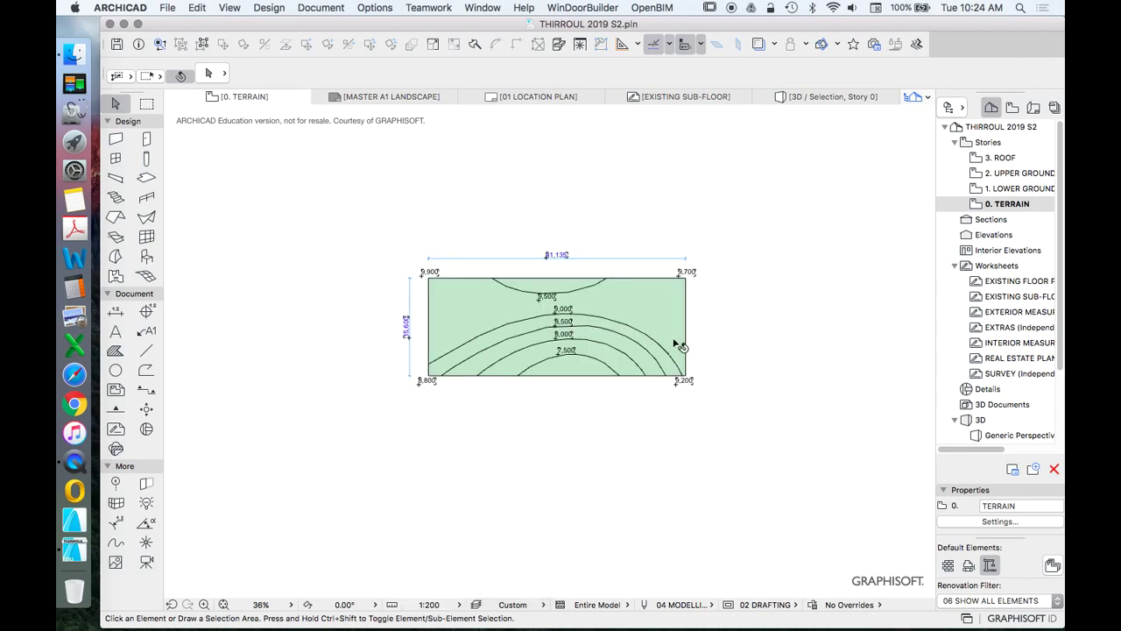
scroll(646, 326, up, 5)
scroll(644, 326, down, 4)
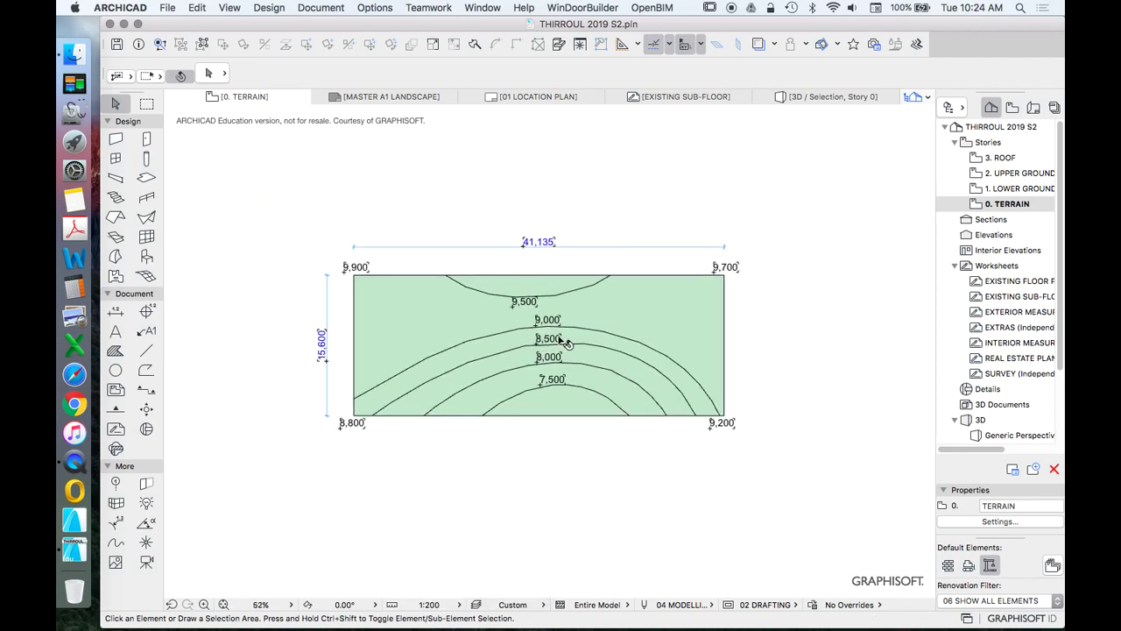
scroll(575, 425, up, 2)
scroll(604, 385, down, 2)
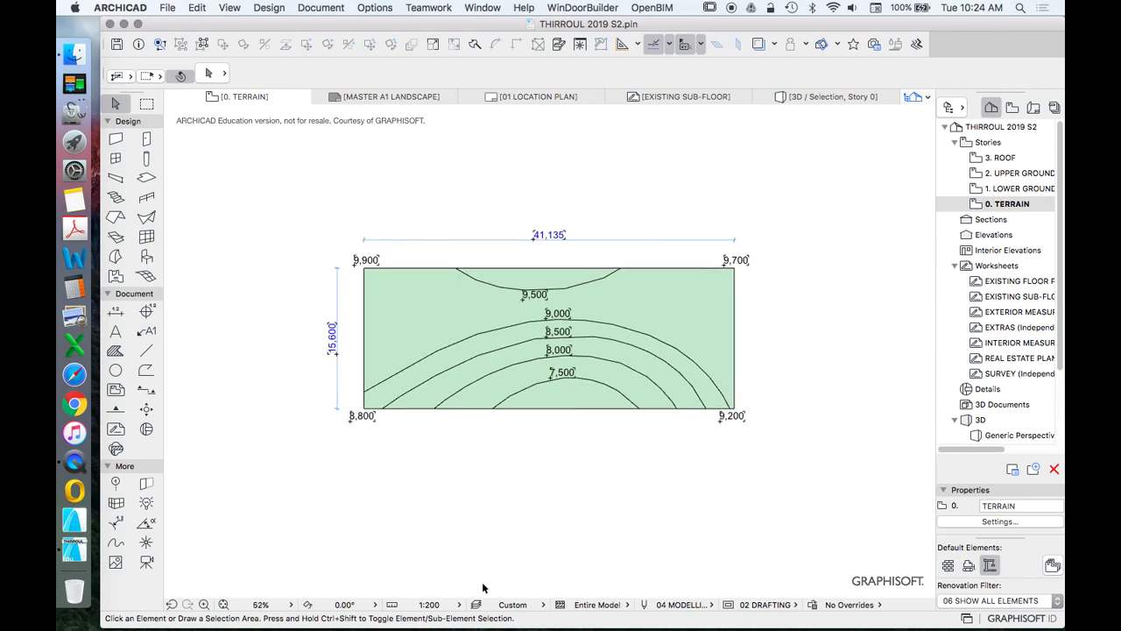
Review the available drawing scales and the 9,900 label's text size, then clear the selection
click(438, 610)
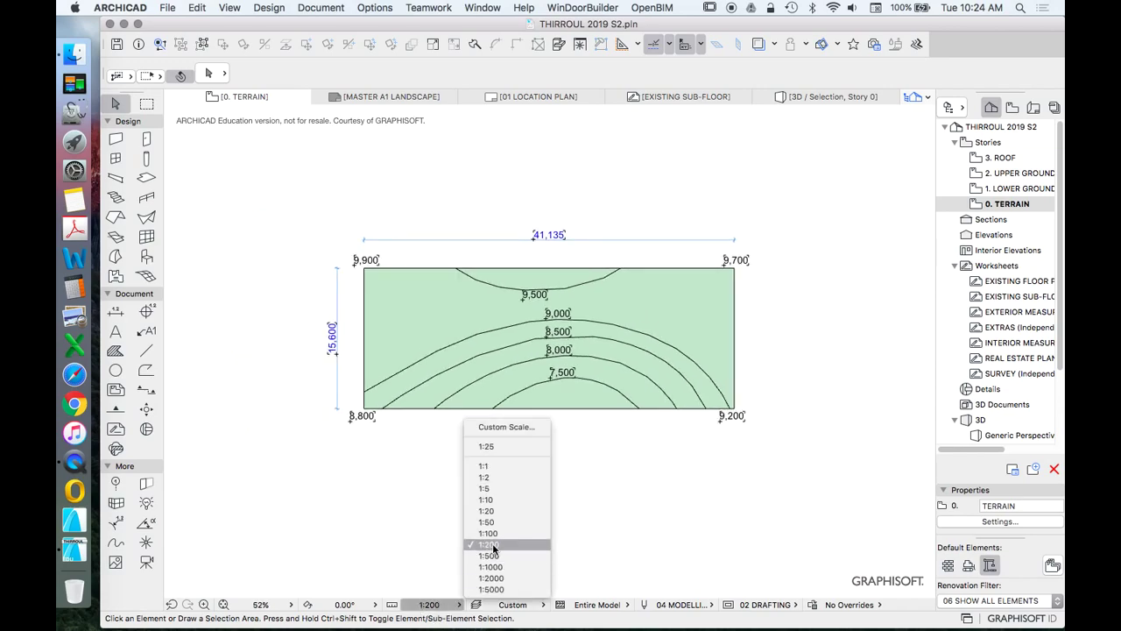
click(379, 523)
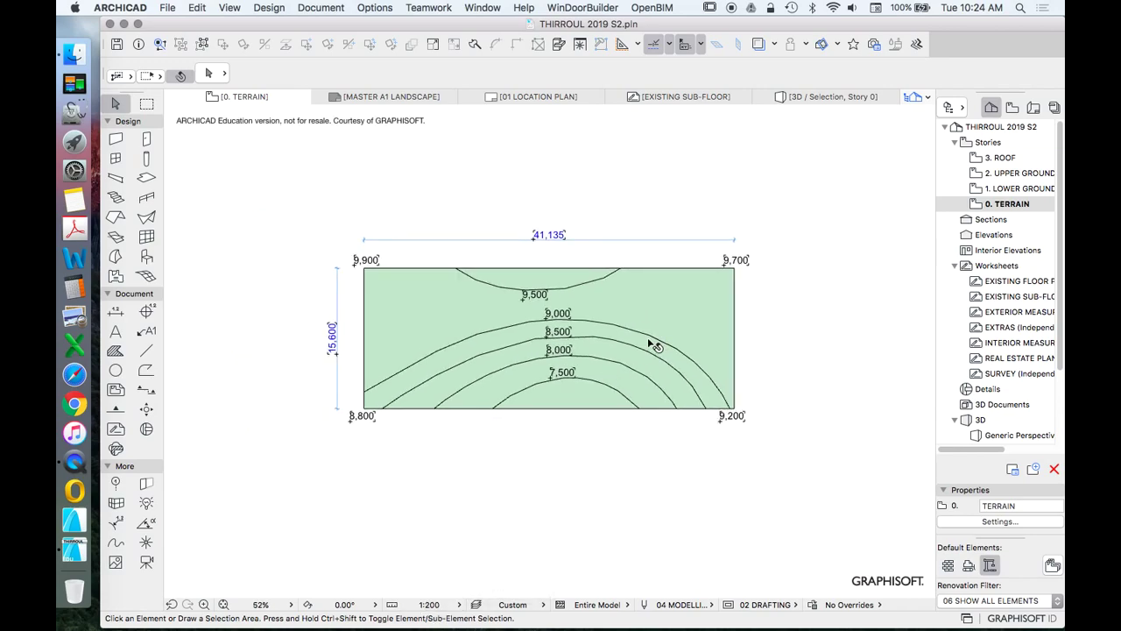
scroll(648, 342, up, 2)
scroll(701, 331, down, 1)
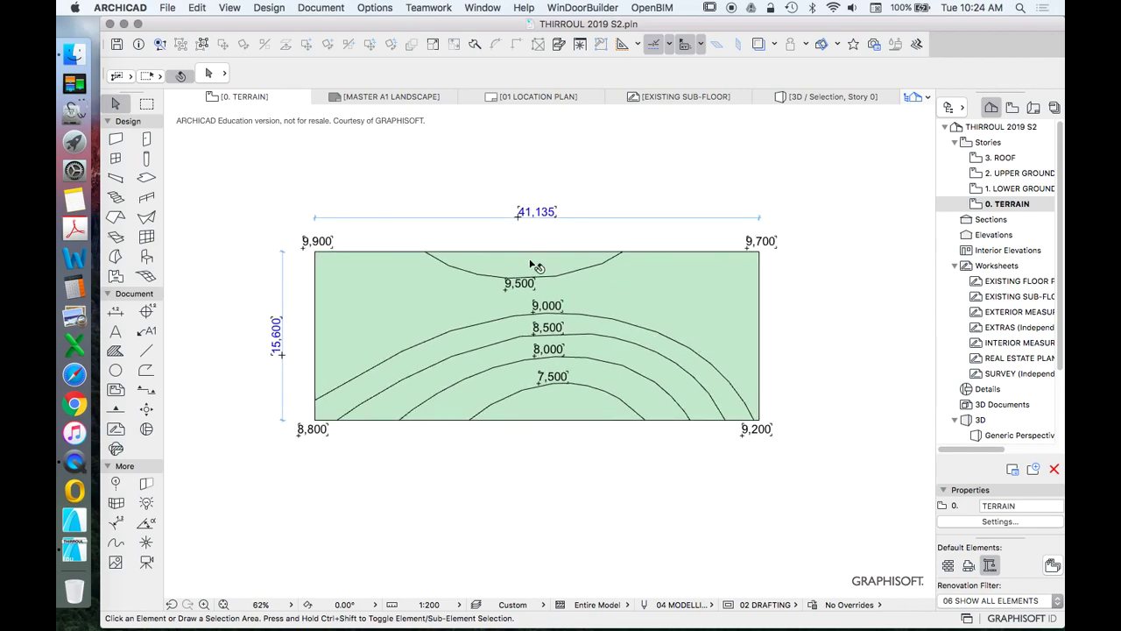
click(331, 242)
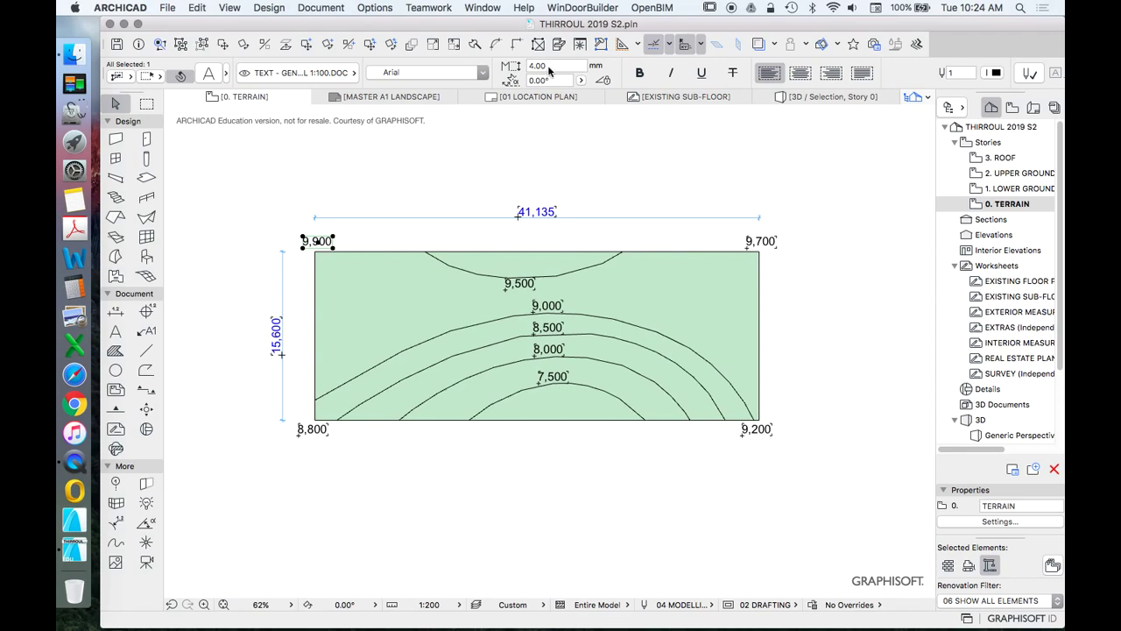
click(628, 169)
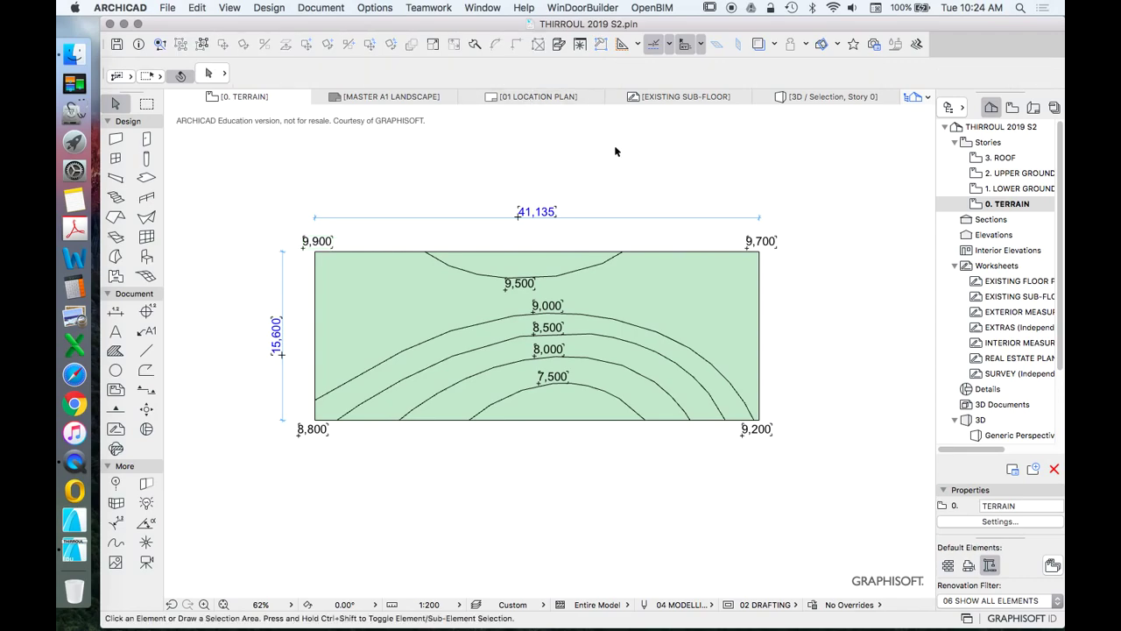
Group all the height text labels around and on the mesh, and set their text size to 3 mm
click(115, 331)
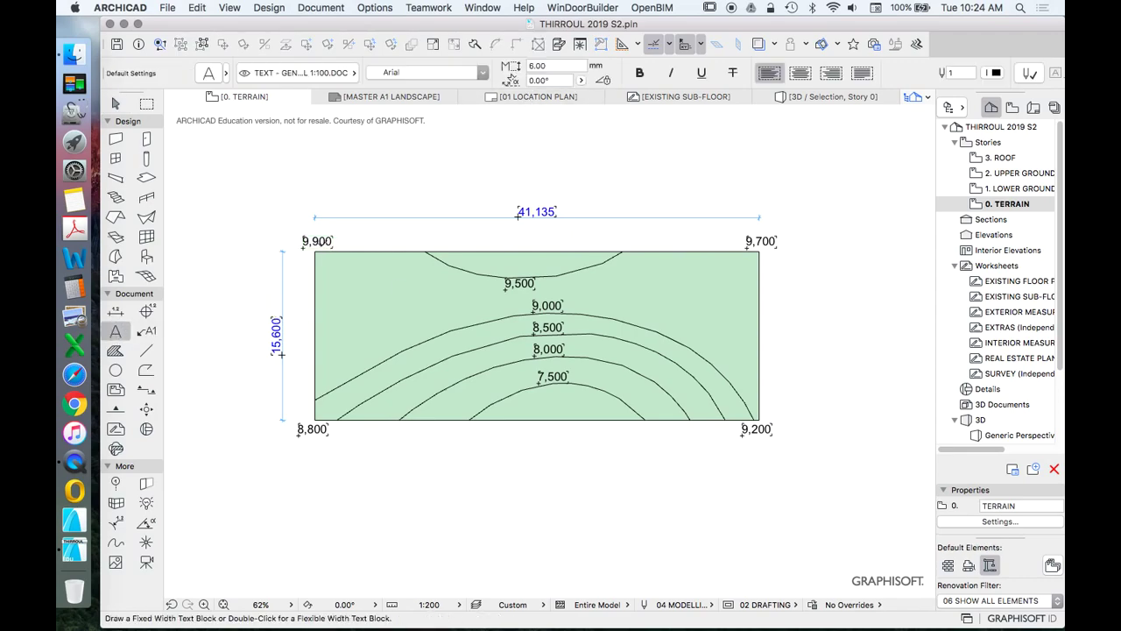
key(Escape)
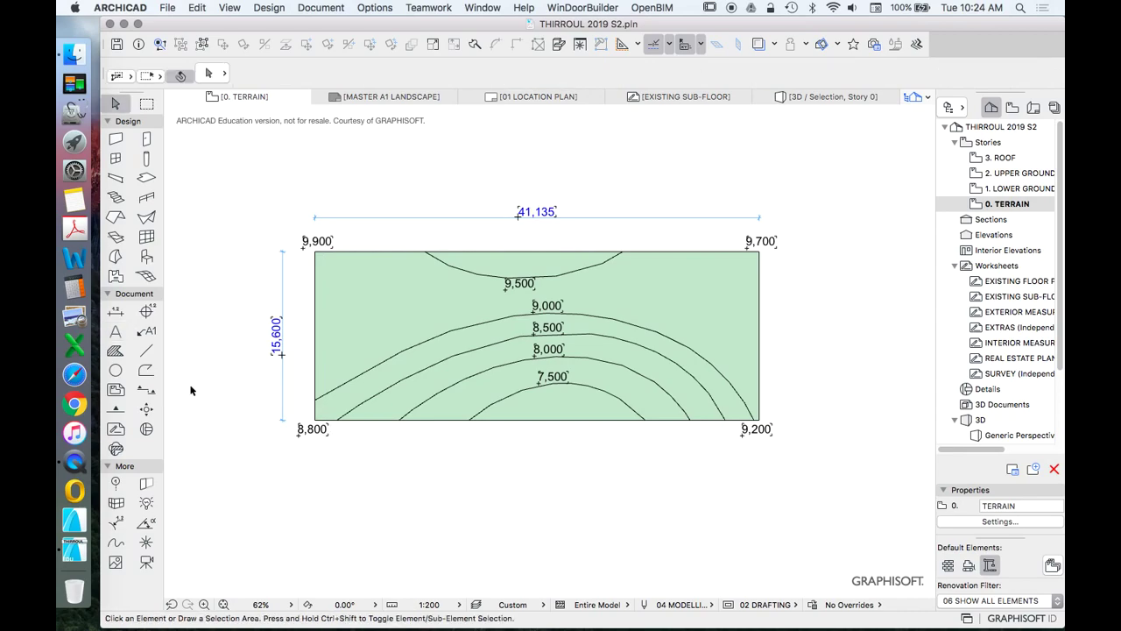
click(114, 333)
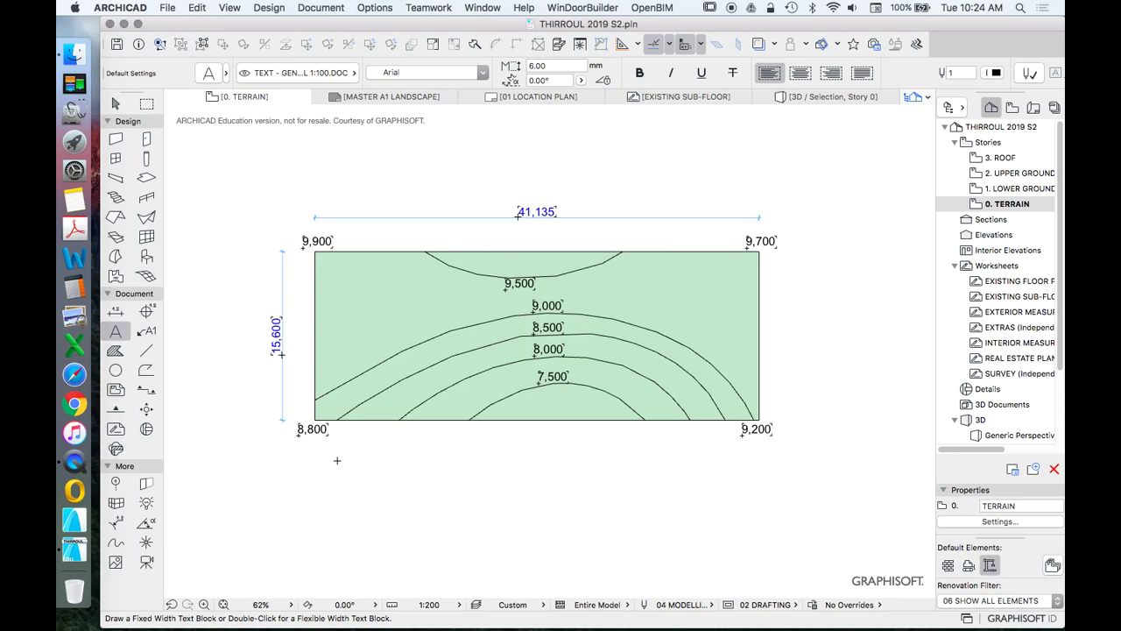
key(super+a)
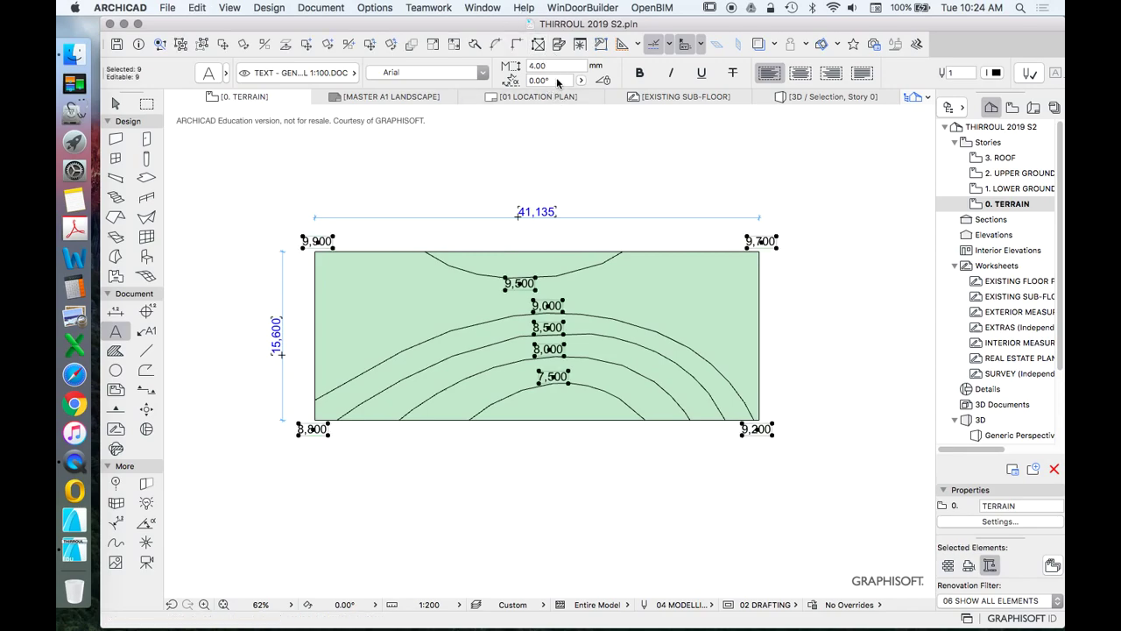
click(197, 7)
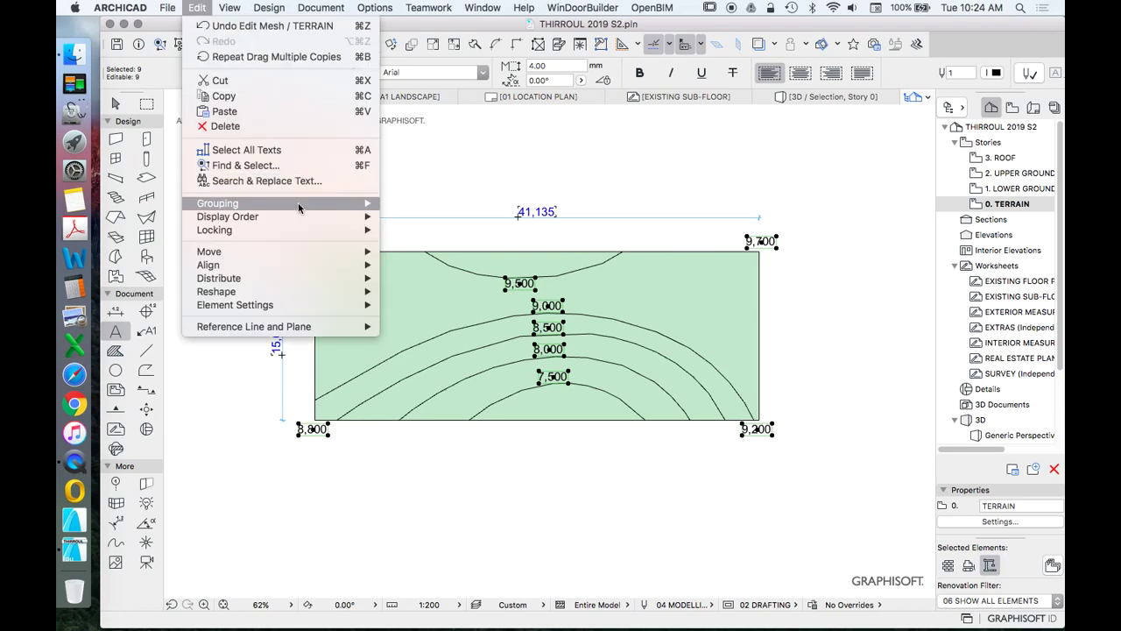
mouse_move(298, 202)
click(416, 206)
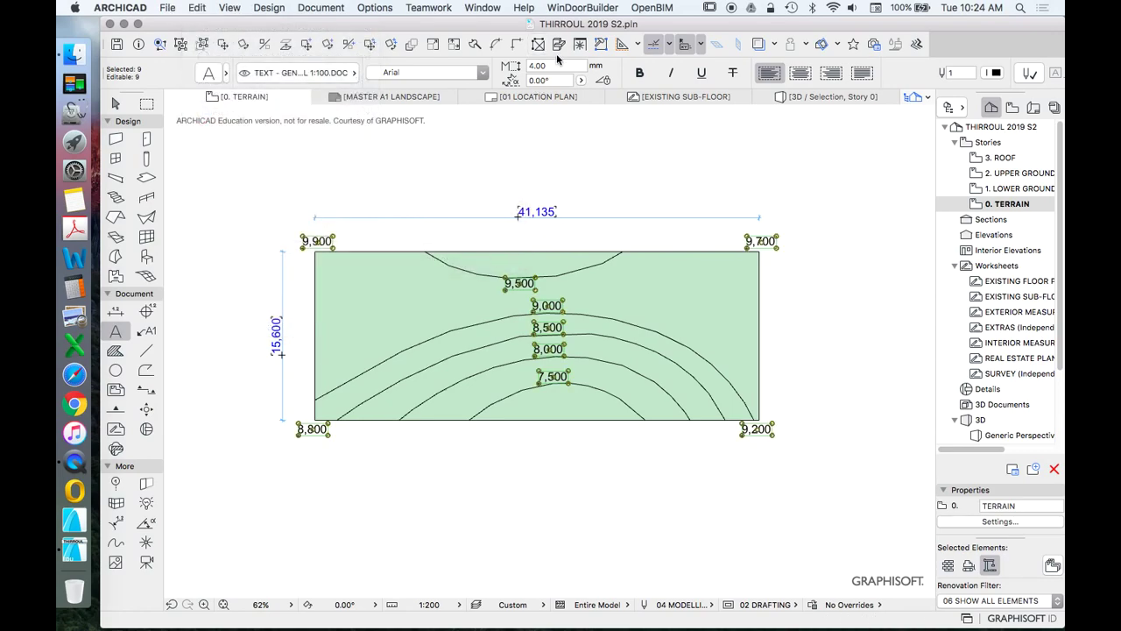
text(3)
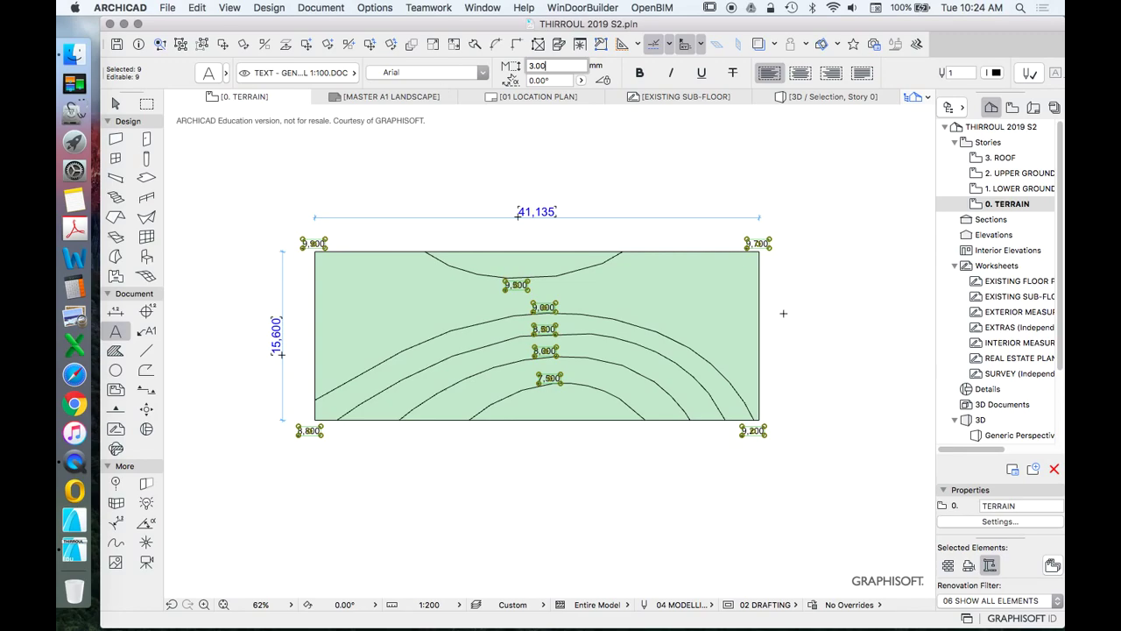
key(Escape)
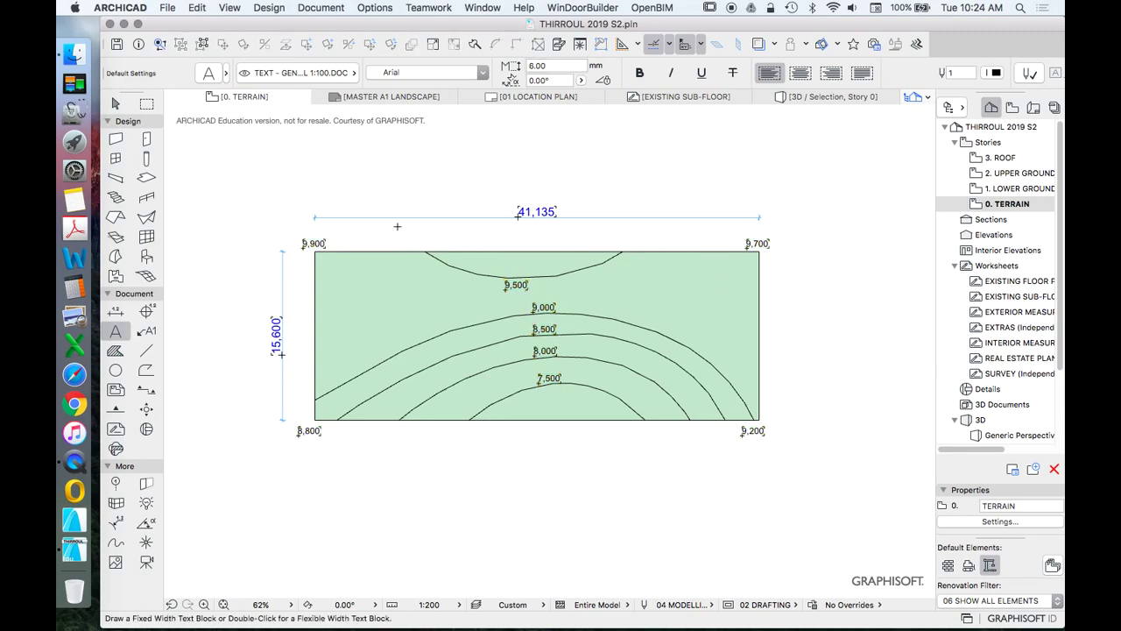
Set the text size of both linear dimensions along the mesh's edges to 3 mm
click(115, 103)
click(283, 305)
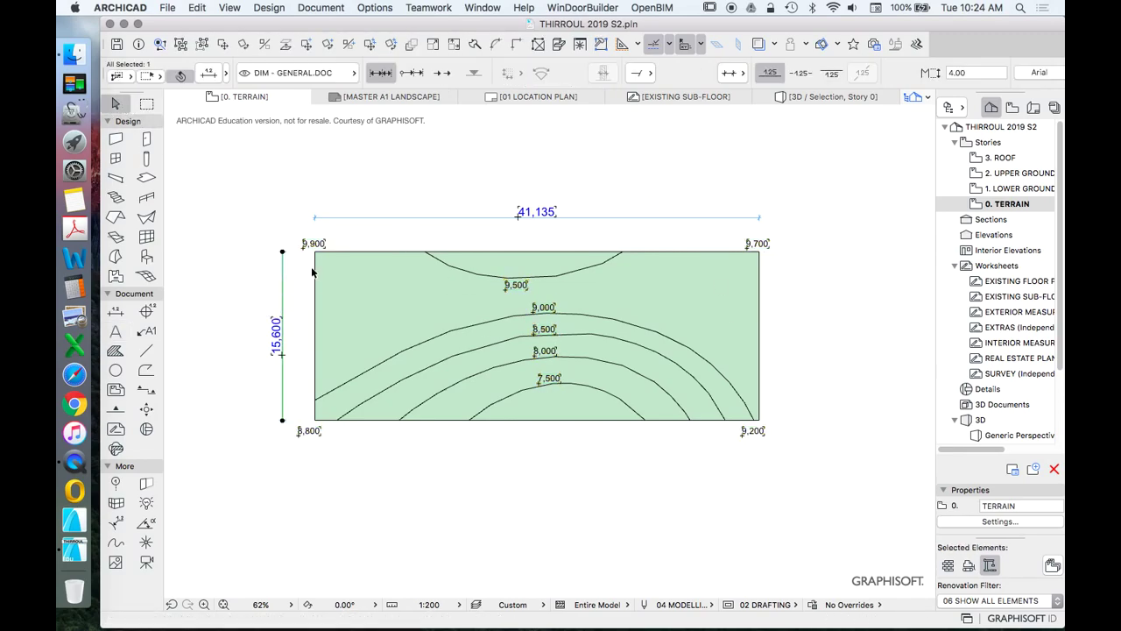
click(113, 312)
key(super+a)
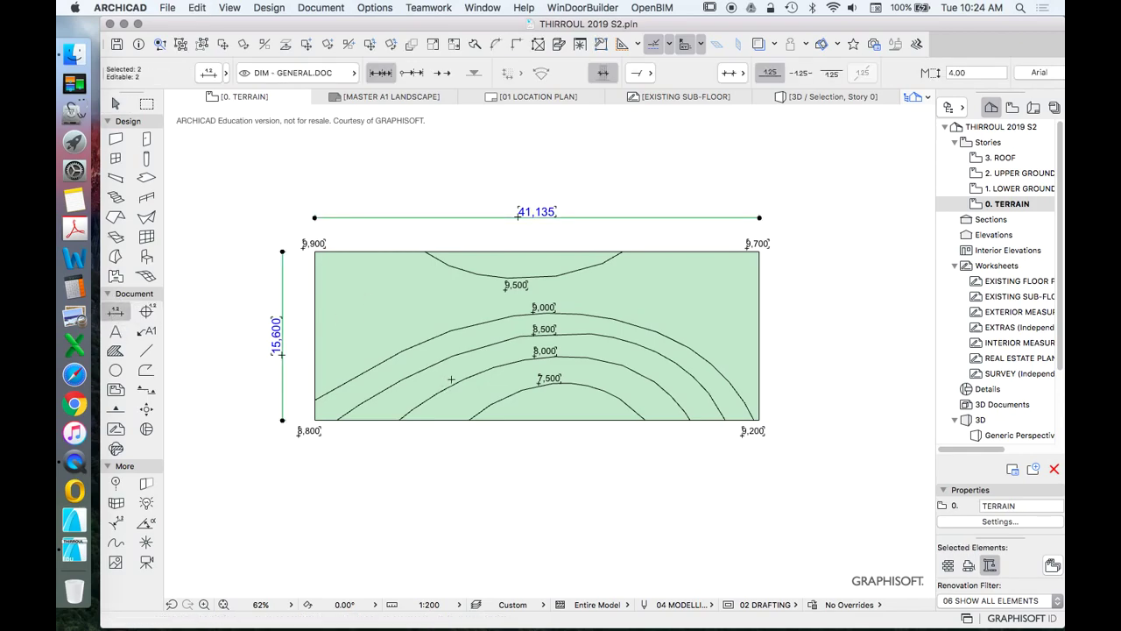
click(975, 73)
text(3)
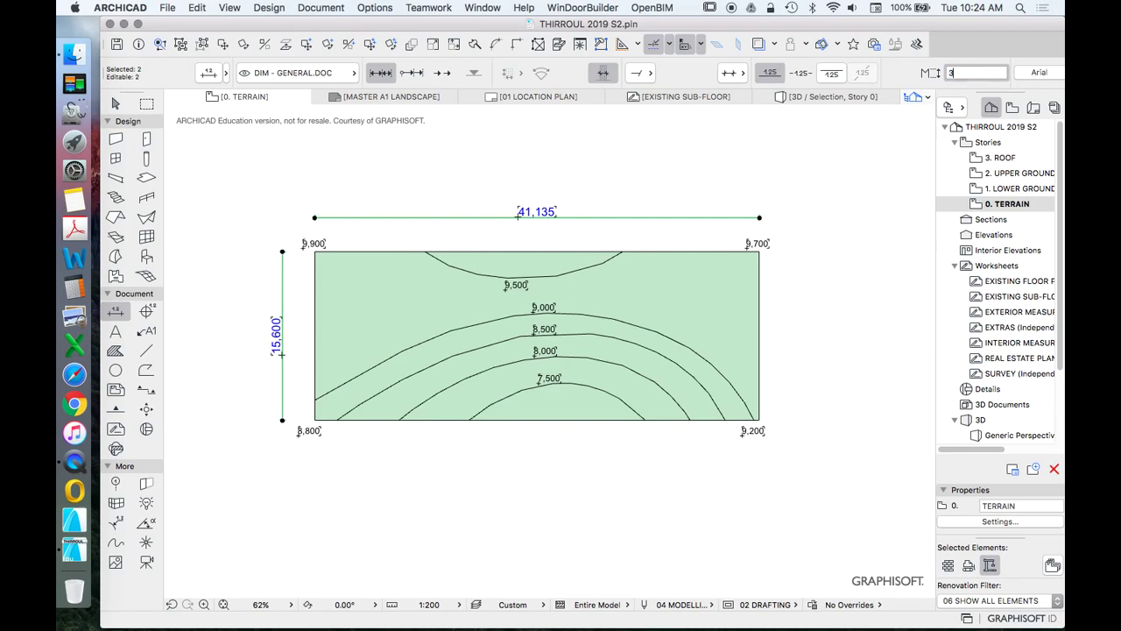
key(Return)
key(Escape)
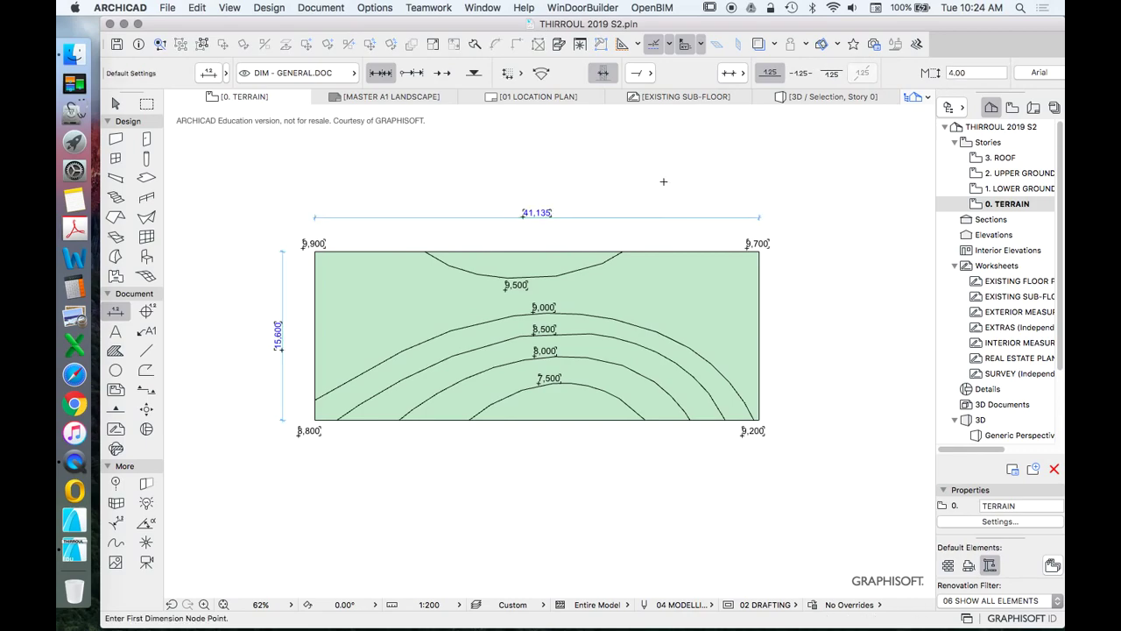
Examine the legibility of the height labels and dimensions around the mesh at different zoom levels
scroll(518, 266, down, 3)
scroll(518, 265, up, 4)
scroll(565, 280, down, 2)
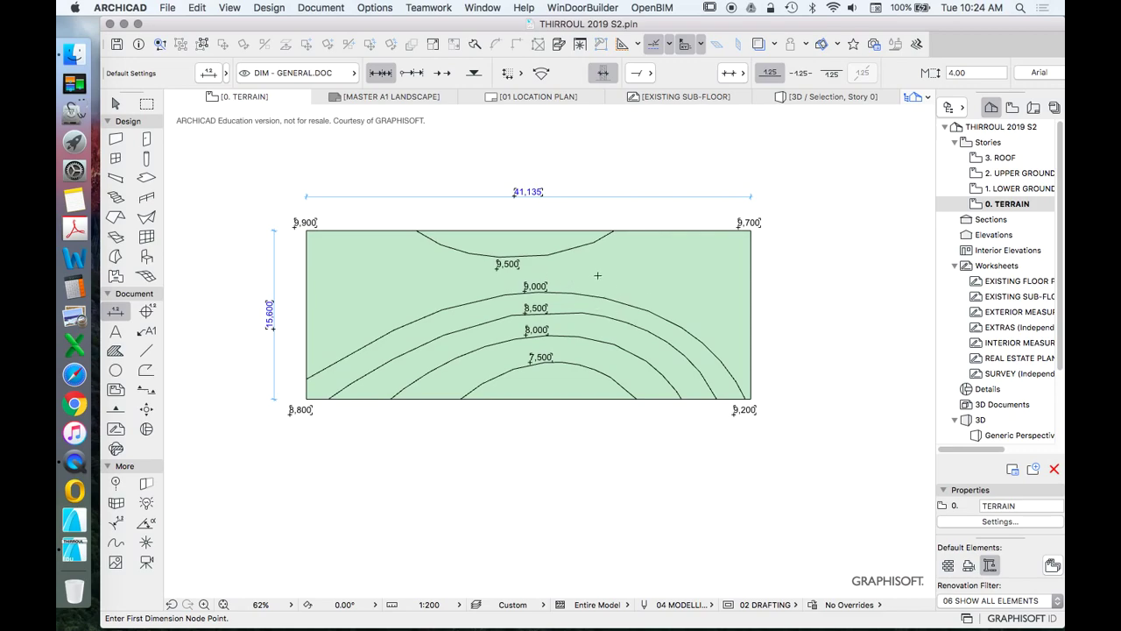
click(115, 103)
scroll(389, 311, down, 2)
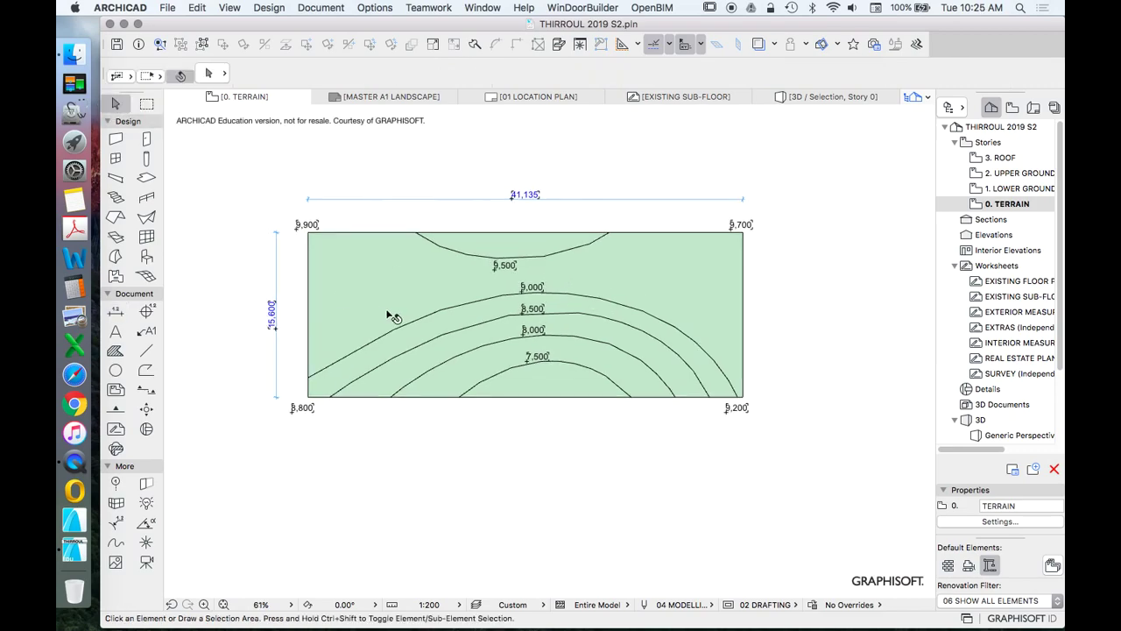
scroll(390, 312, up, 2)
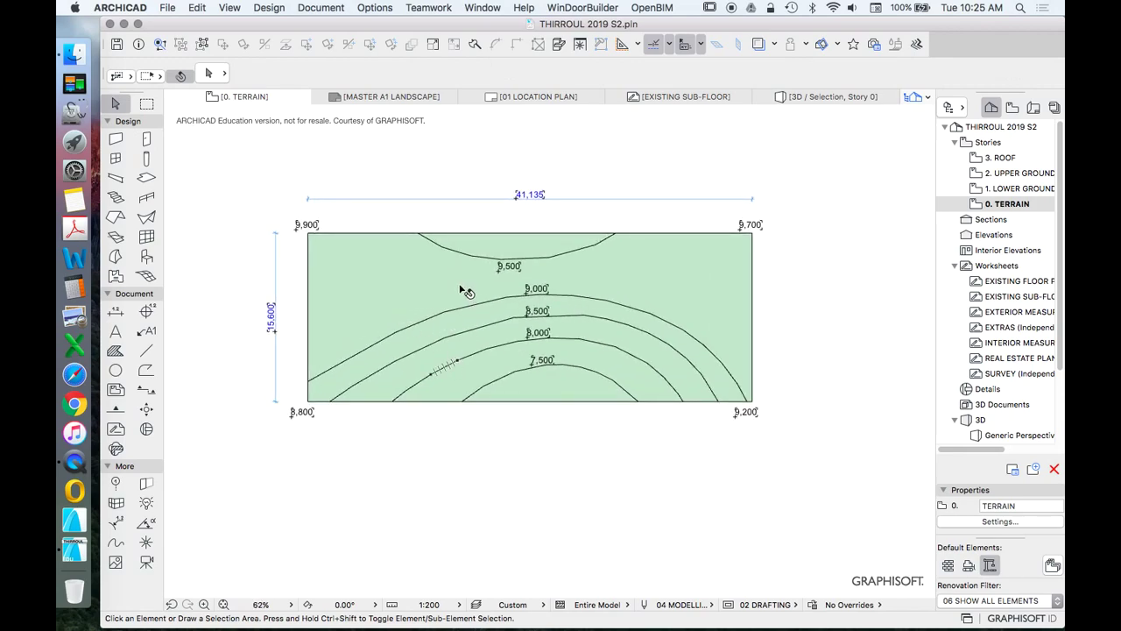
scroll(524, 252, up, 2)
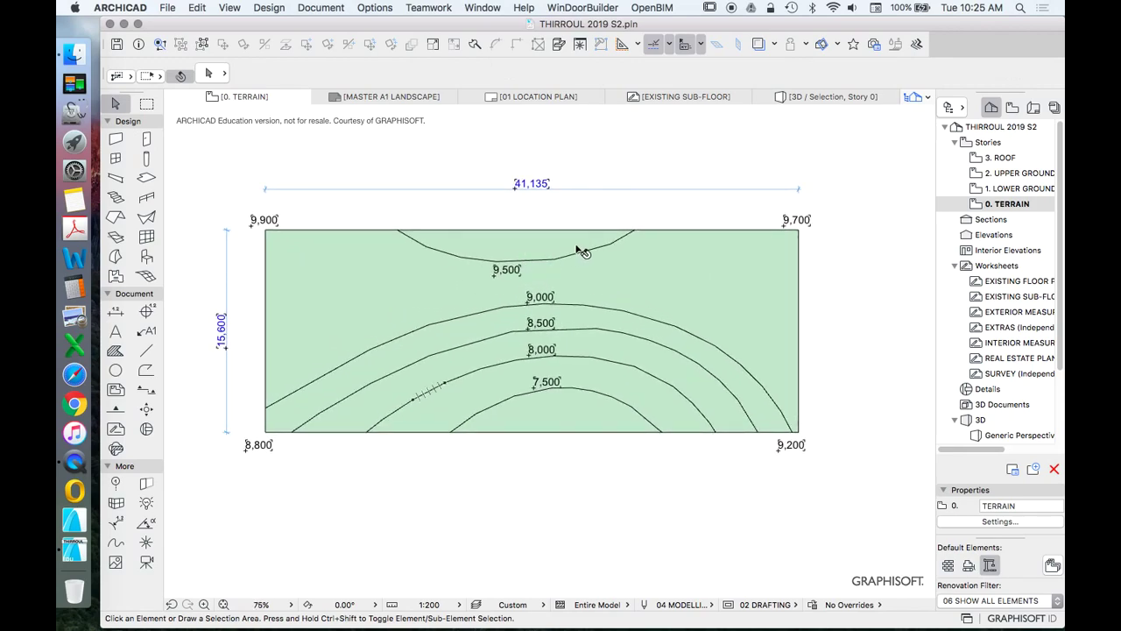
scroll(731, 435, down, 4)
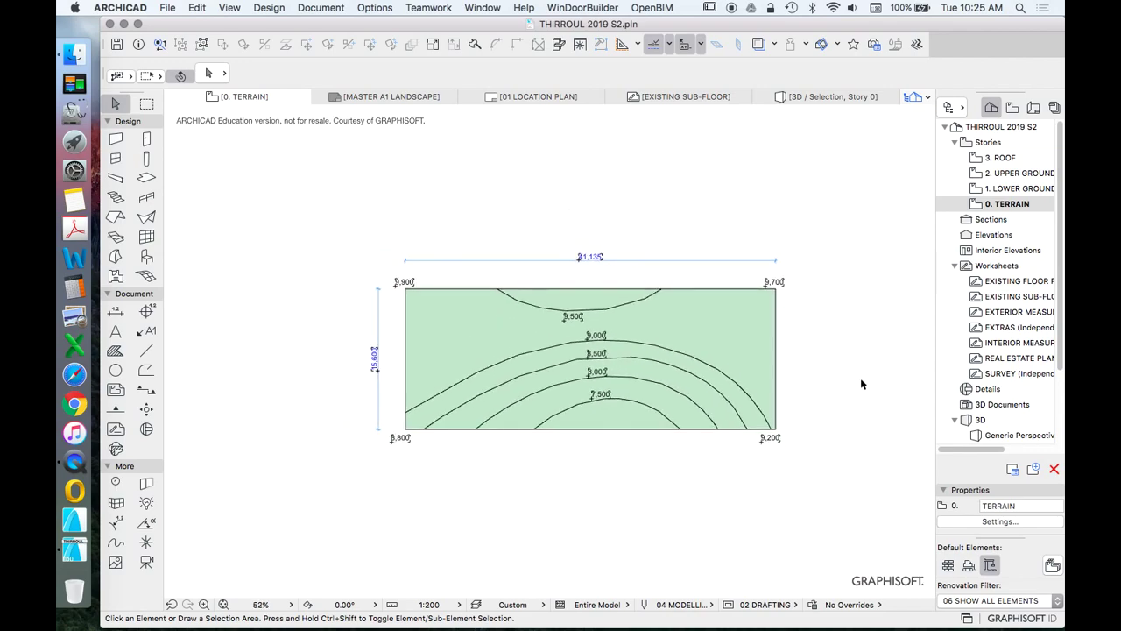